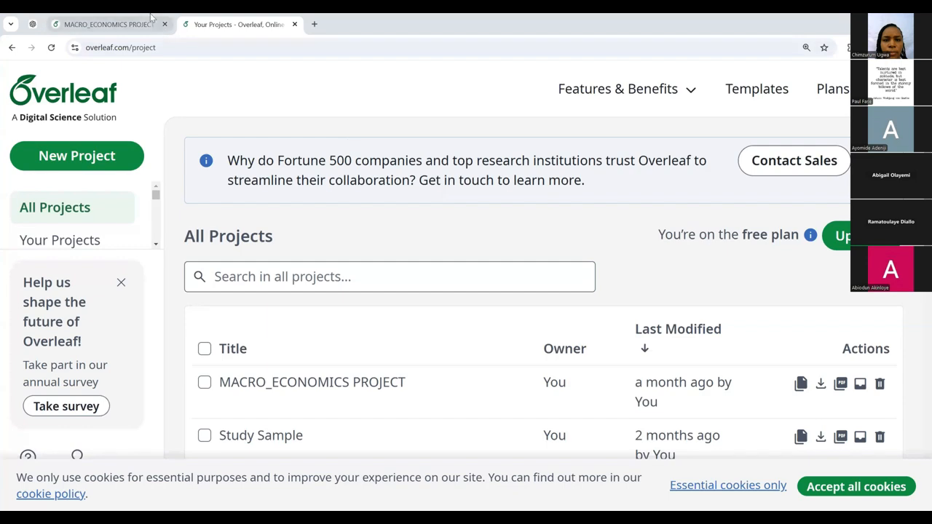
Step: Switch to the MACRO_ECONOMICS PROJECT editor showing its LaTeX source and compiled PDF
click(130, 25)
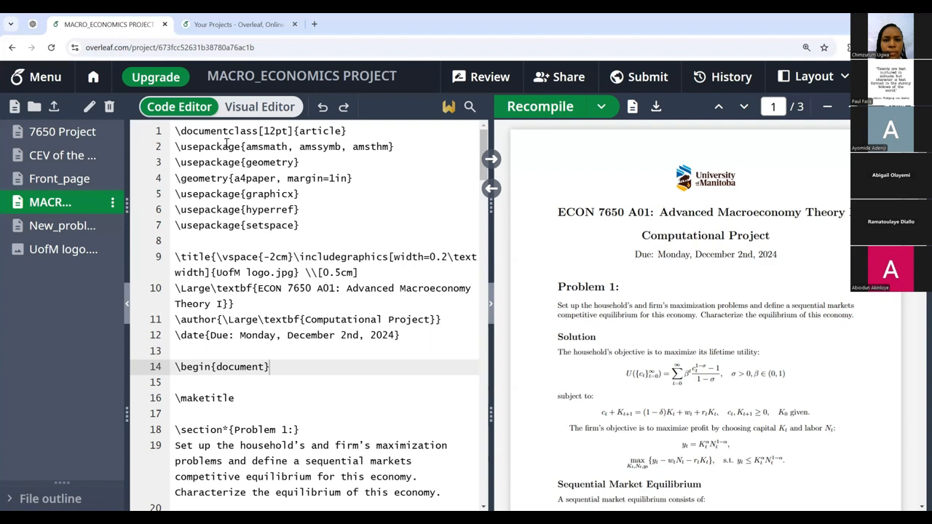
drag(174, 131, 357, 139)
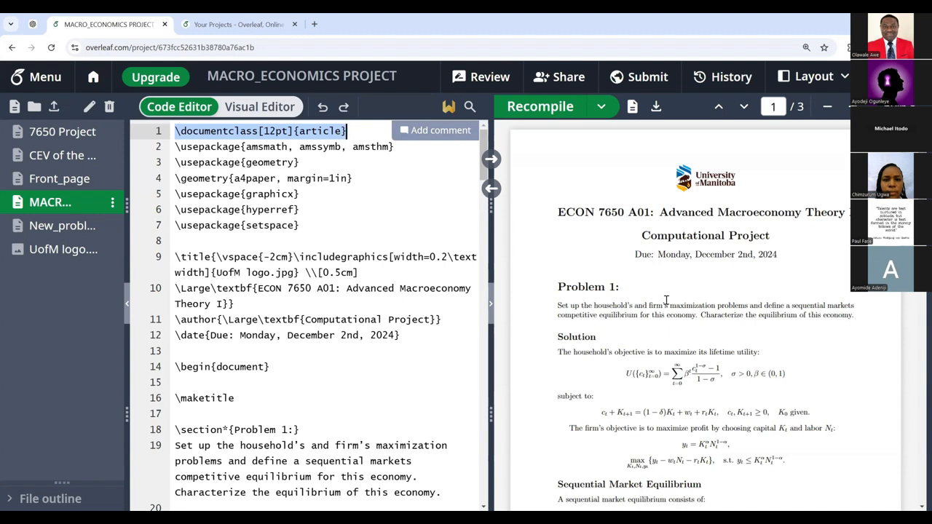
click(67, 250)
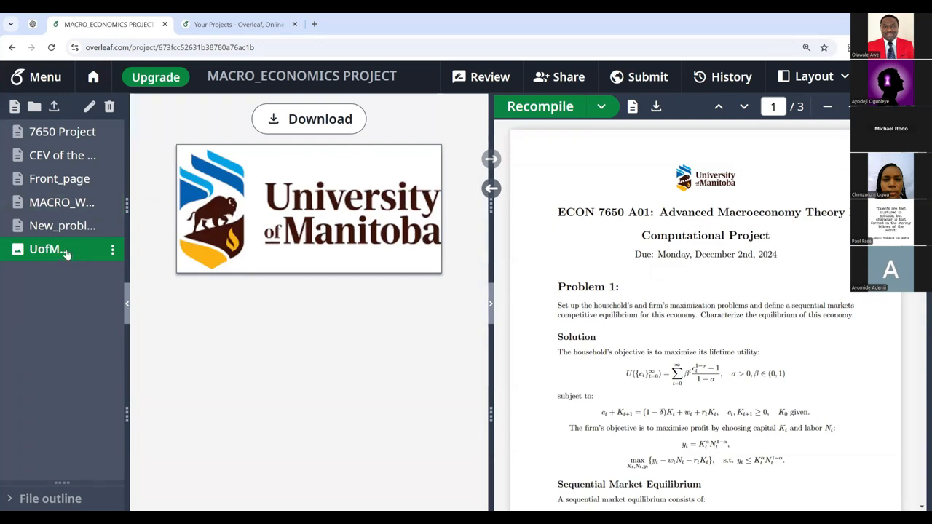
click(63, 209)
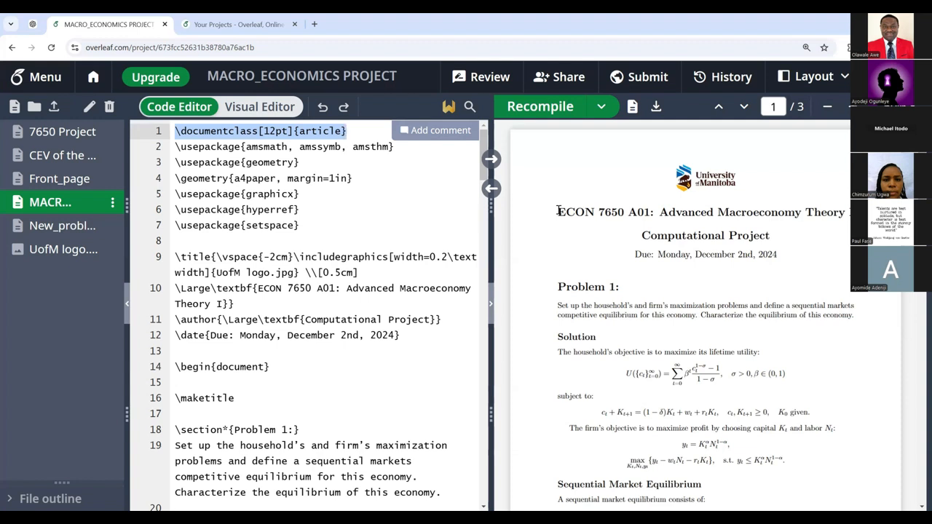
drag(557, 211, 634, 224)
drag(664, 223, 770, 238)
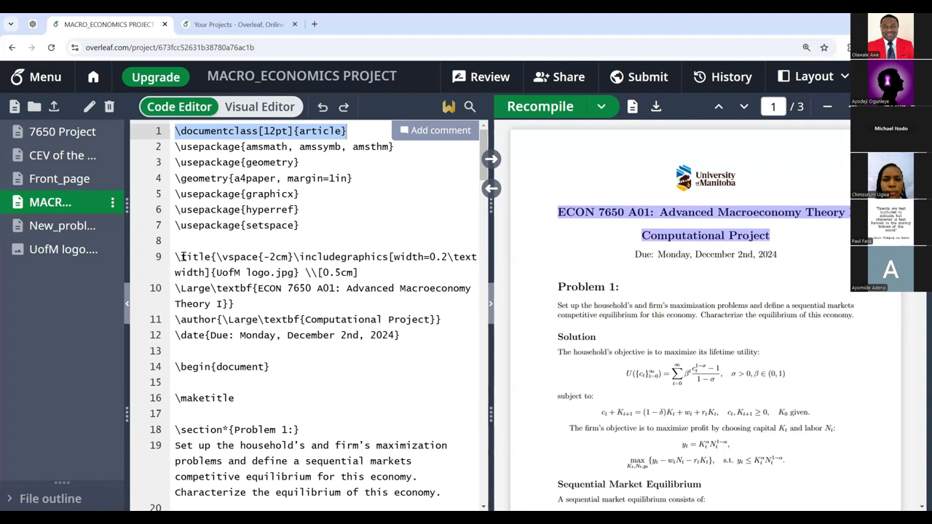
drag(181, 256, 212, 256)
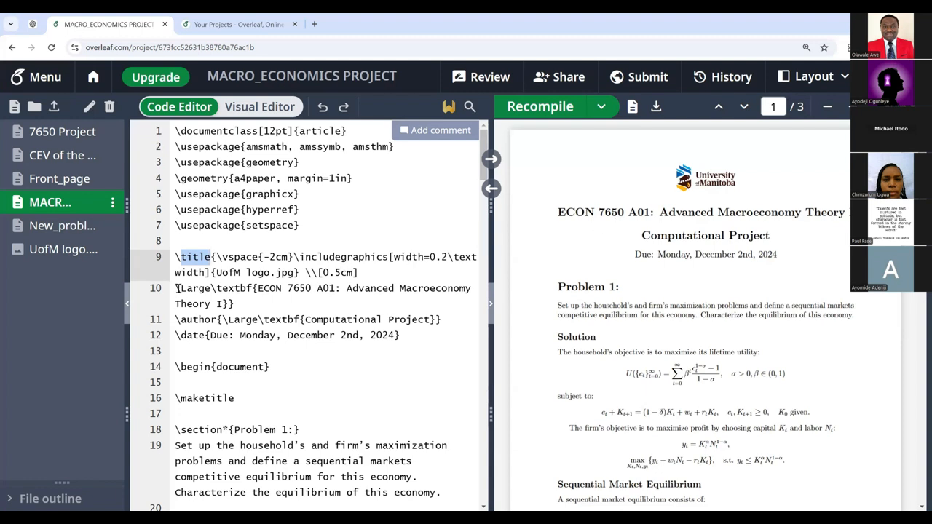
drag(182, 289, 208, 289)
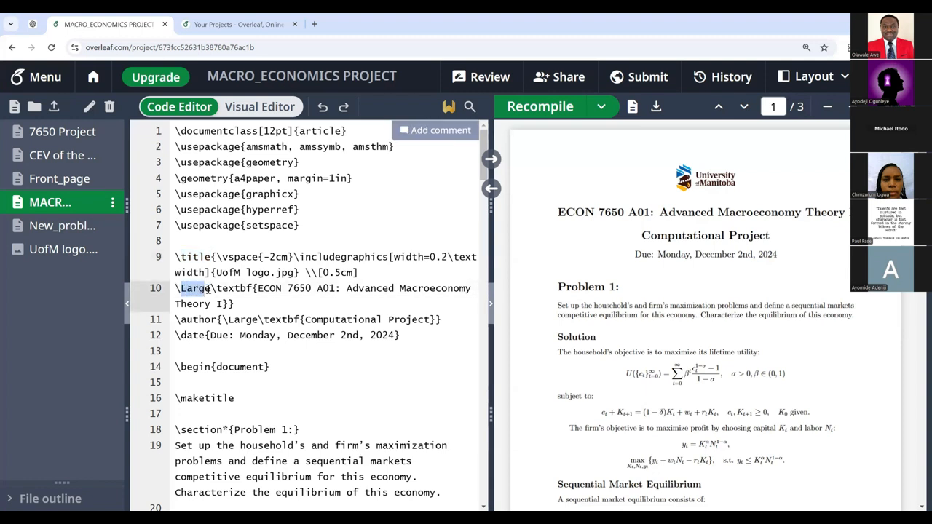
click(205, 289)
key(BackSpace)
key(BackSpace)
key(BackSpace)
key(BackSpace)
key(BackSpace)
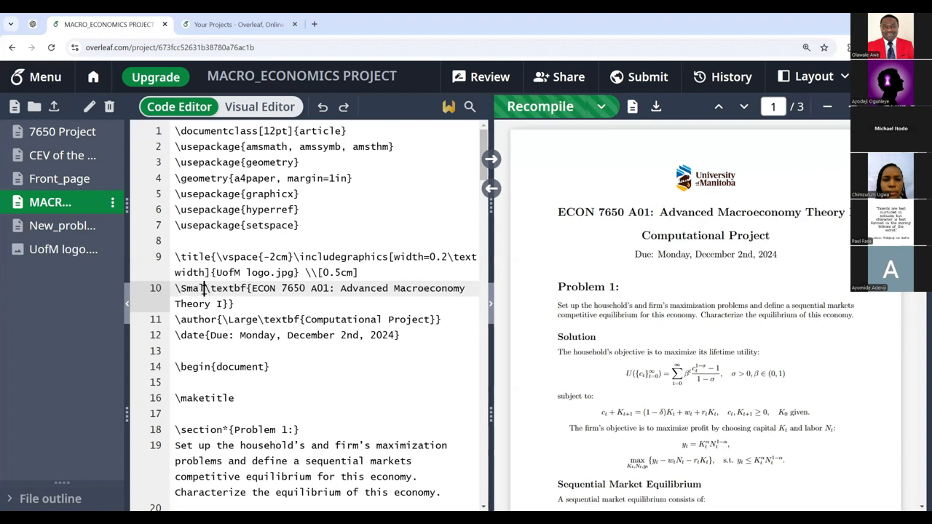
text(Small)
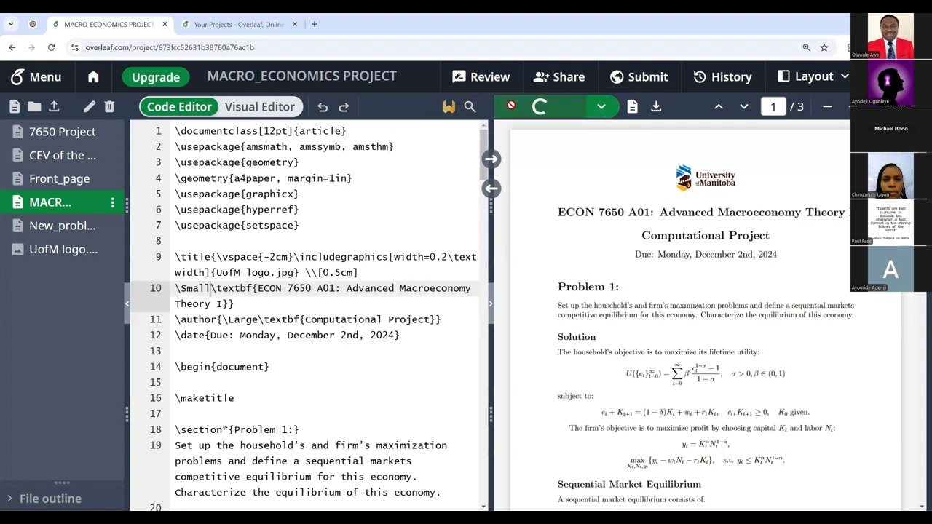
click(511, 107)
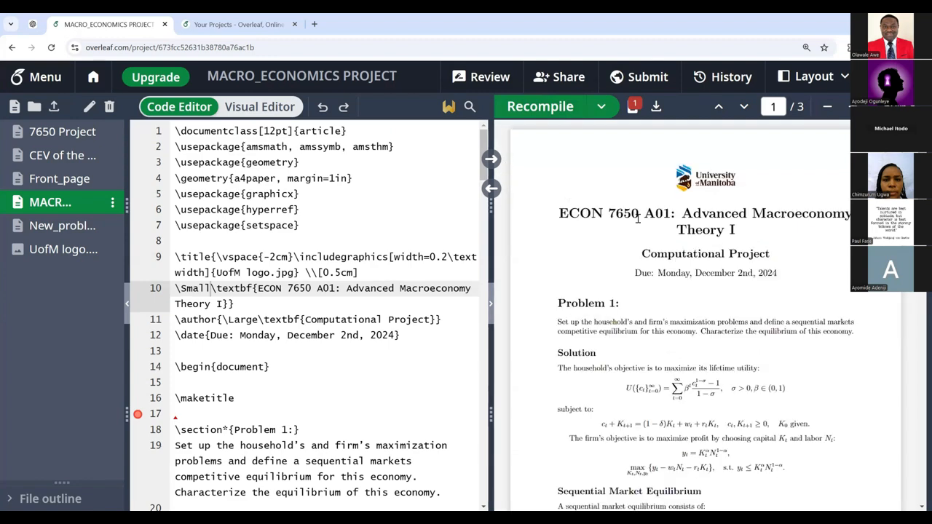
click(634, 106)
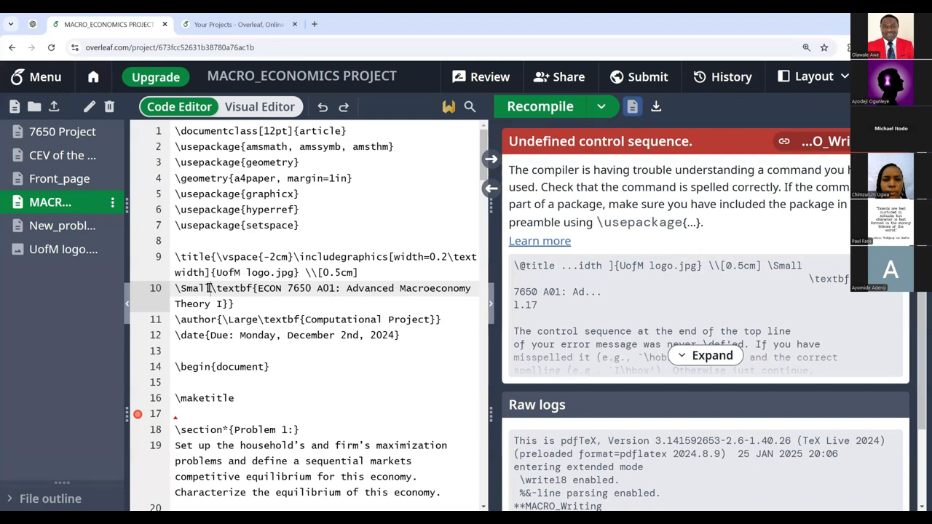
key(BackSpace)
key(BackSpace)
key(BackSpace)
key(BackSpace)
key(BackSpace)
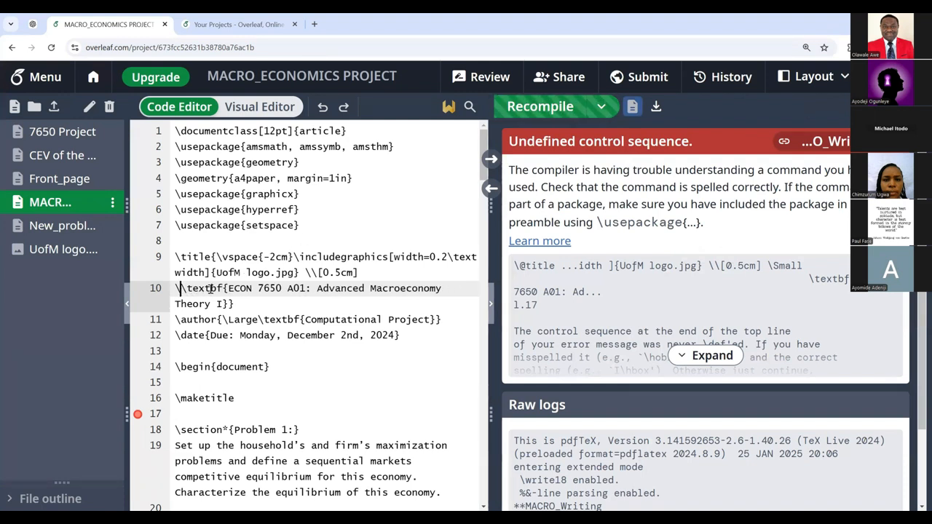
text(Large)
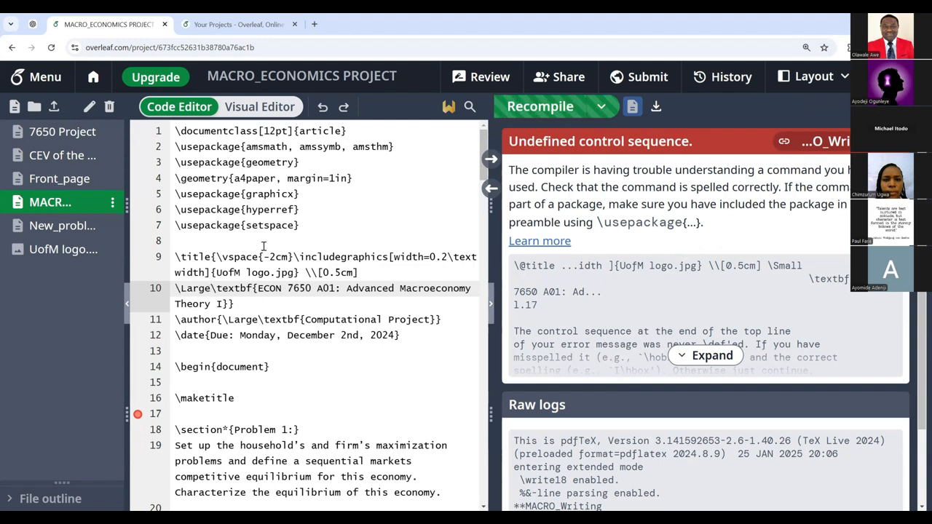
click(549, 109)
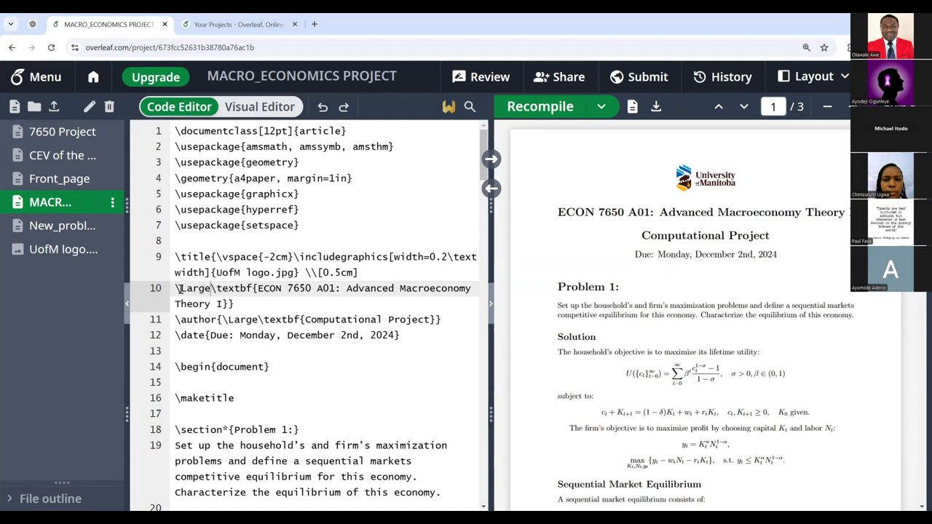
drag(179, 289, 209, 289)
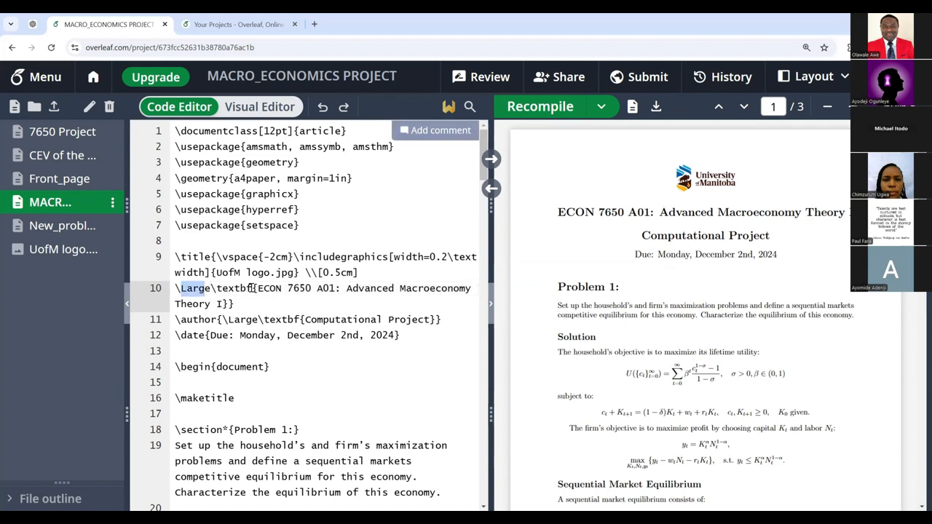
click(246, 289)
drag(247, 289, 252, 289)
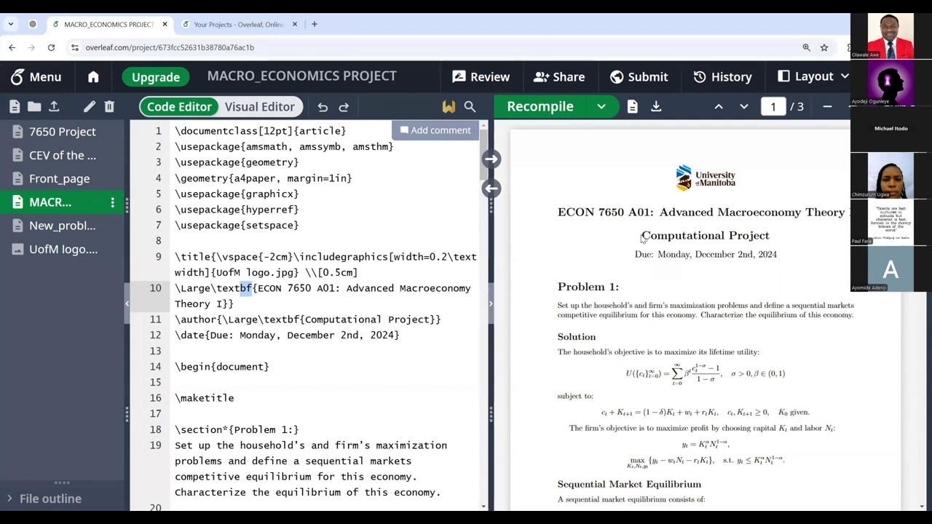
drag(641, 234, 772, 237)
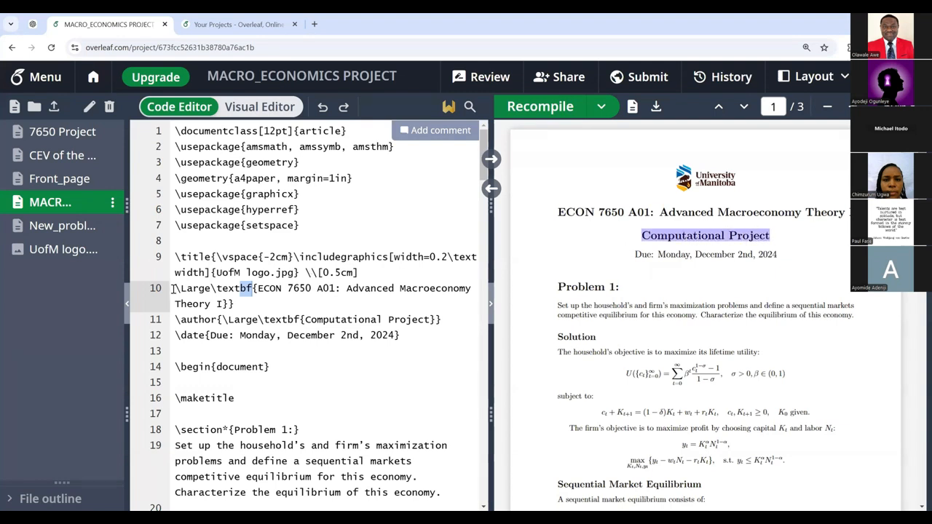
drag(176, 320, 443, 320)
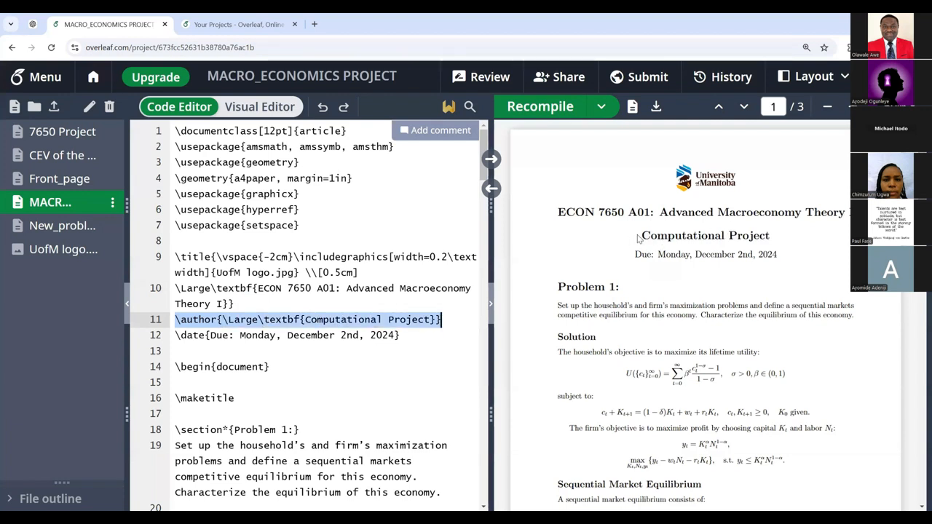
drag(641, 235, 771, 236)
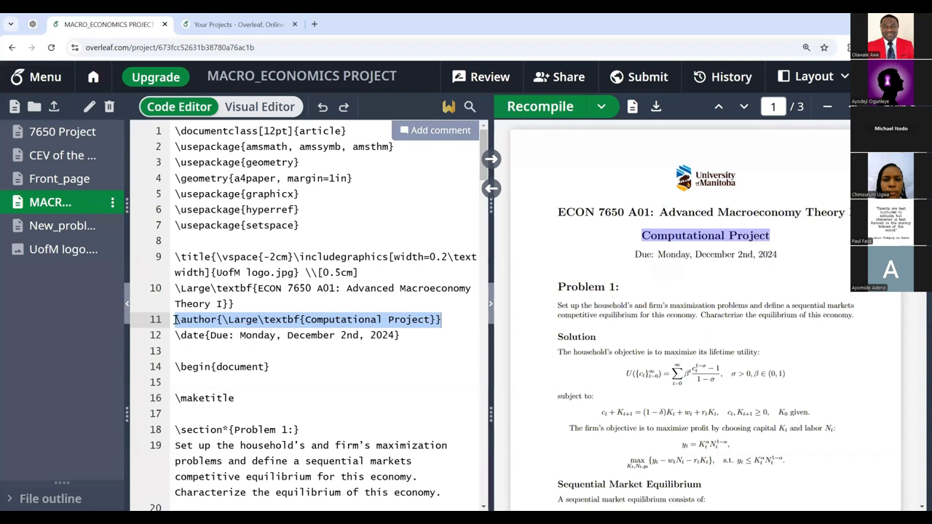
drag(176, 320, 441, 319)
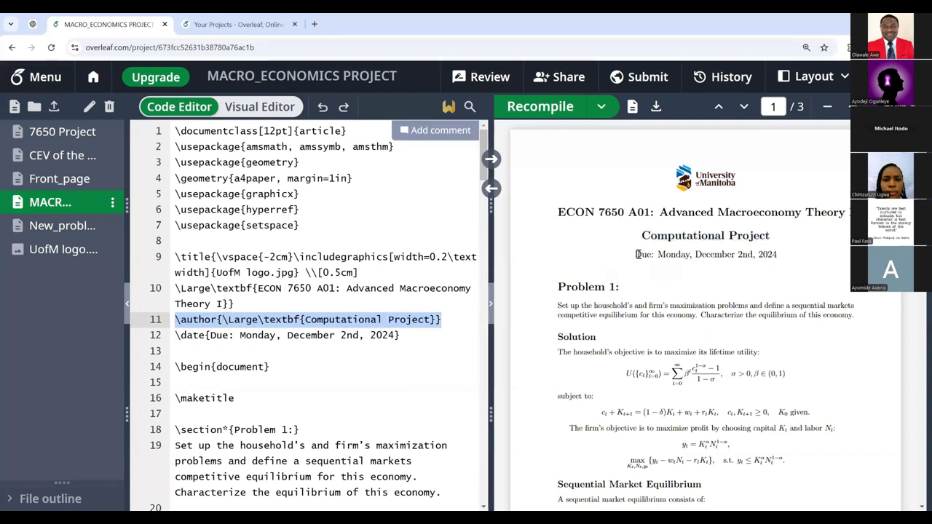
drag(636, 254, 777, 257)
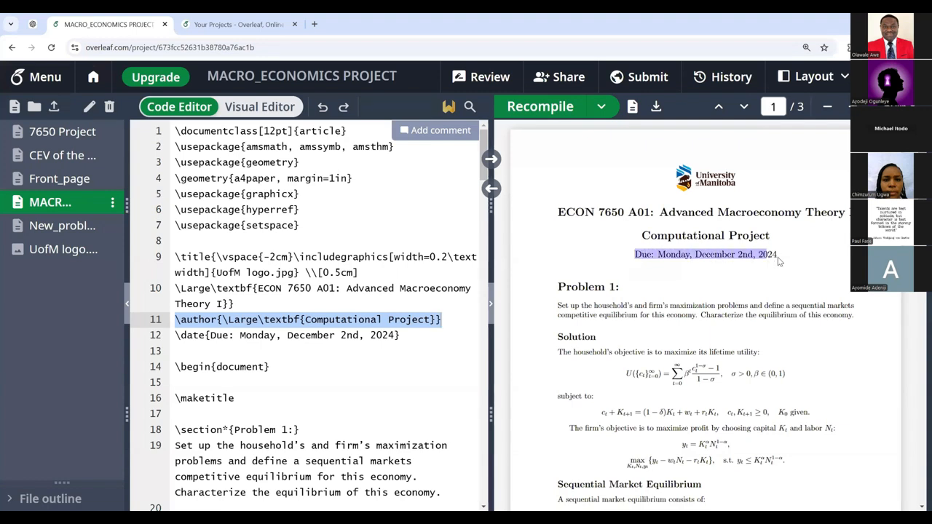
click(175, 327)
drag(175, 335, 409, 334)
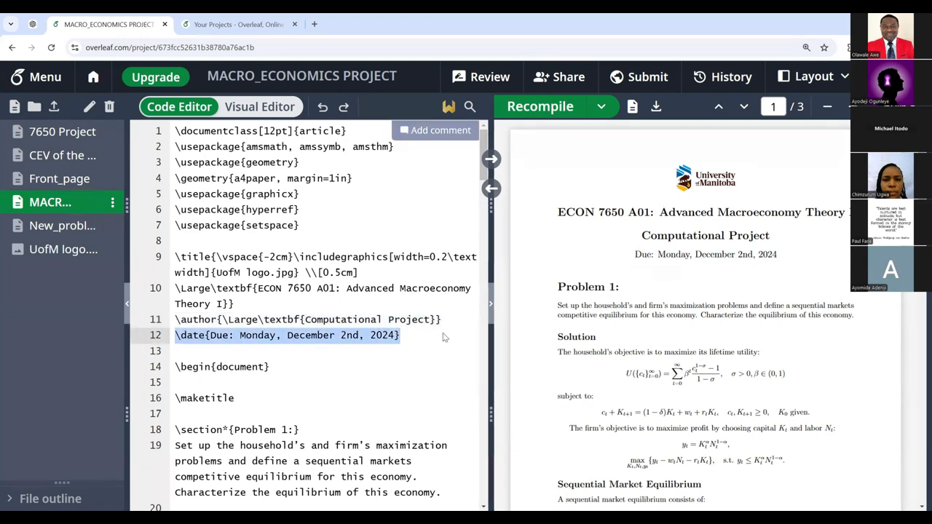
scroll(664, 279, down, 1)
scroll(664, 282, down, 2)
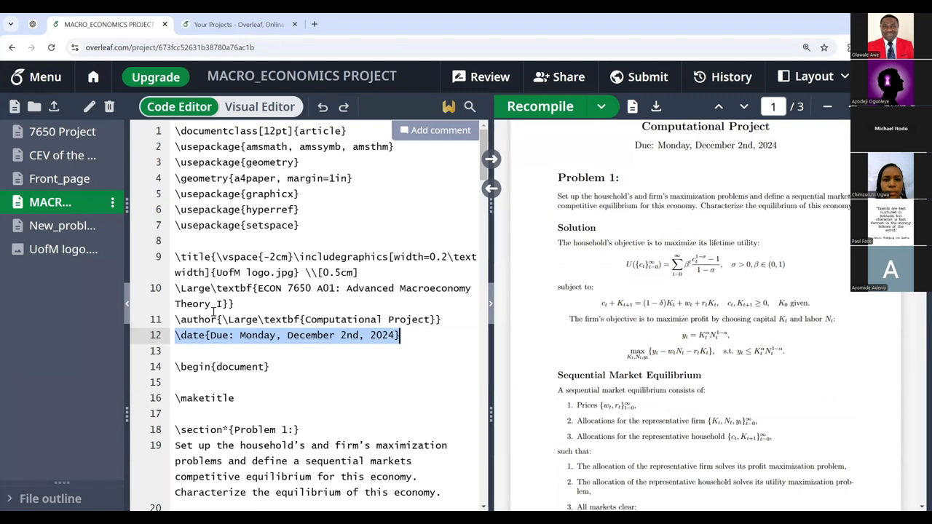
click(173, 366)
drag(174, 366, 284, 362)
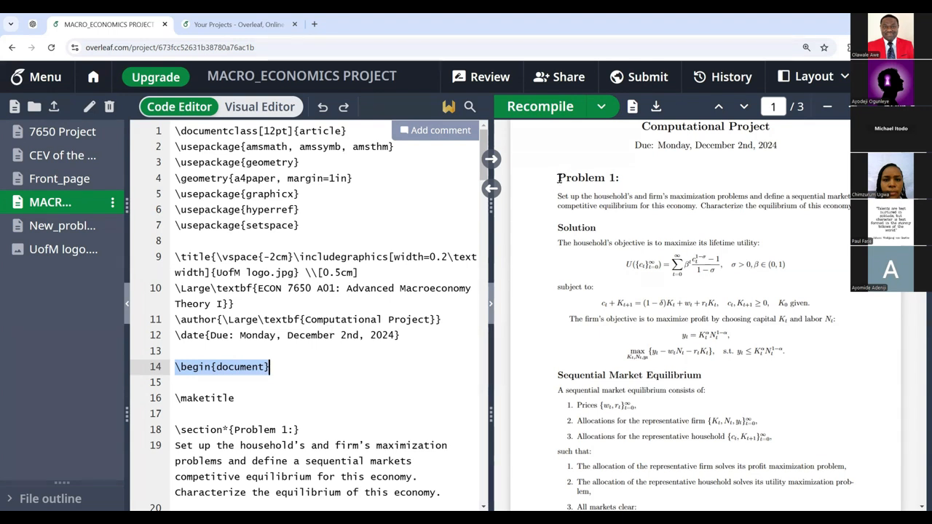
drag(558, 178, 621, 180)
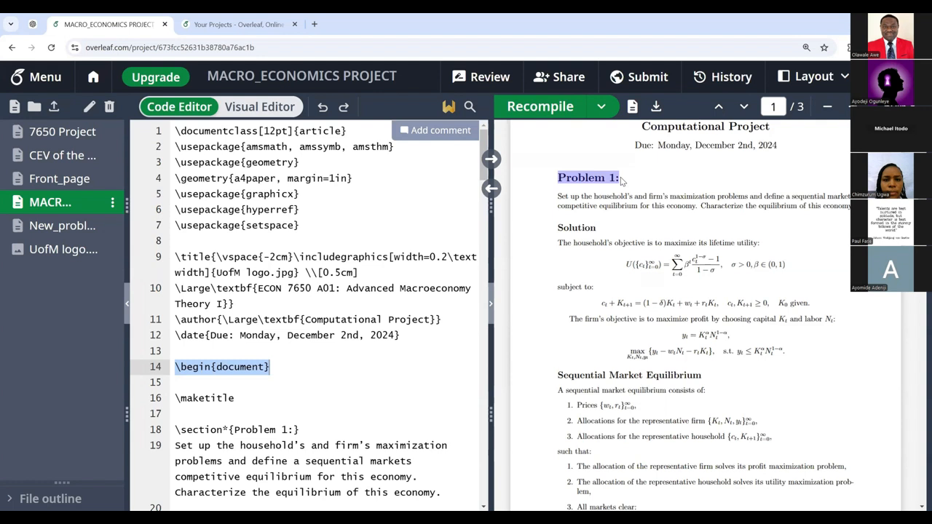
click(175, 399)
drag(195, 398, 236, 397)
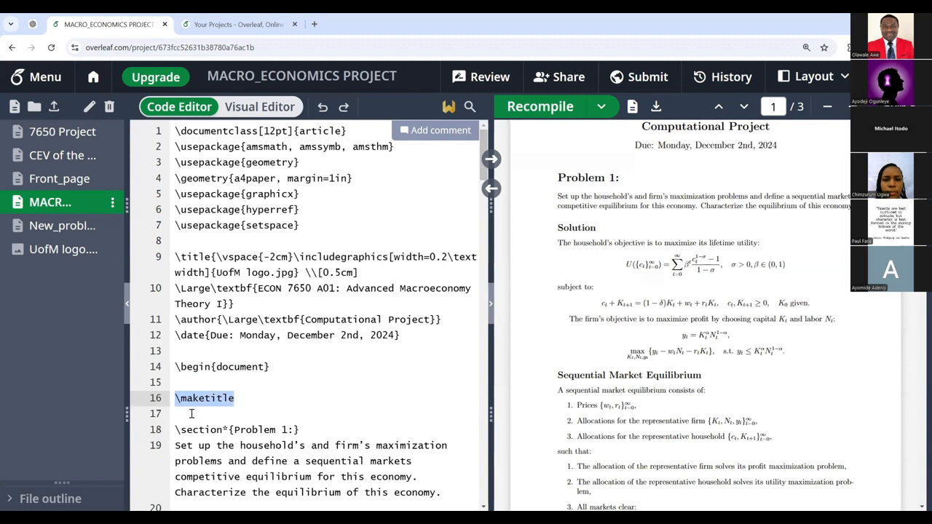
drag(173, 429, 306, 429)
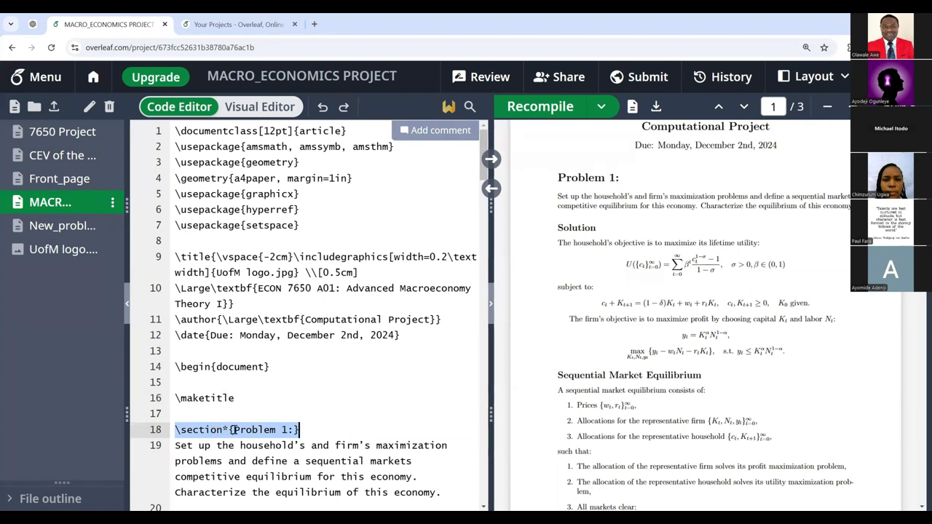
drag(560, 178, 622, 180)
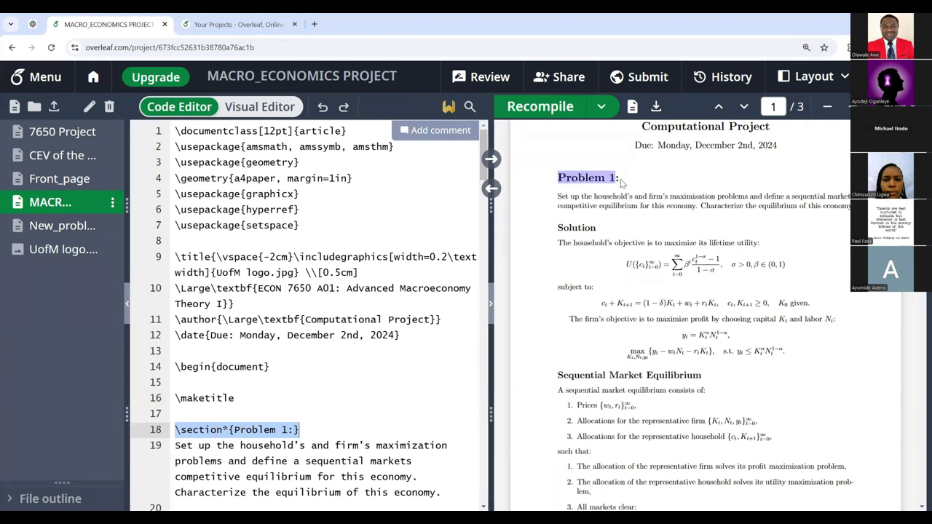
click(234, 429)
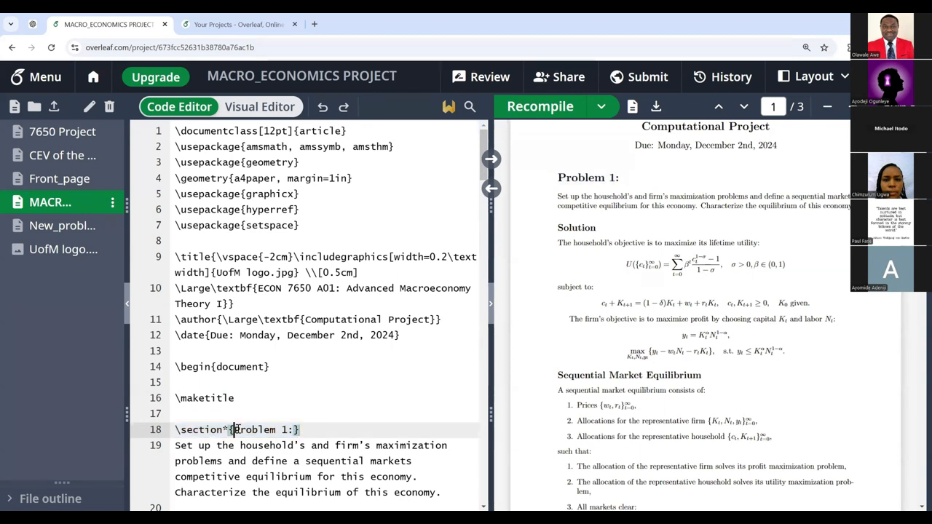
drag(234, 430, 256, 430)
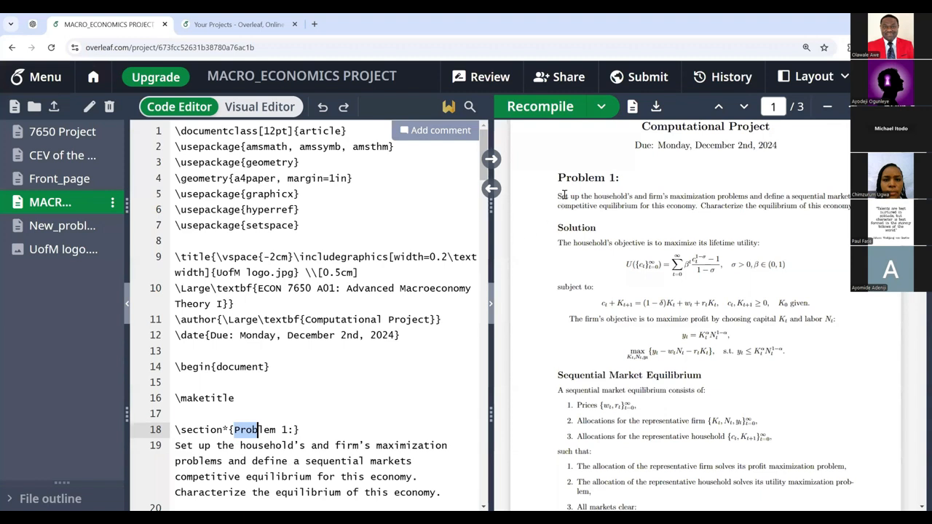
drag(559, 178, 677, 206)
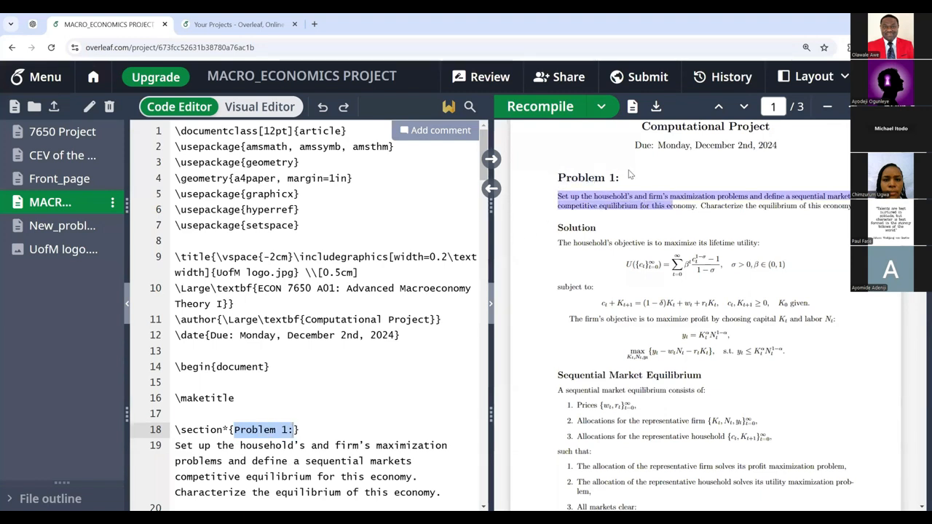
double_click(227, 429)
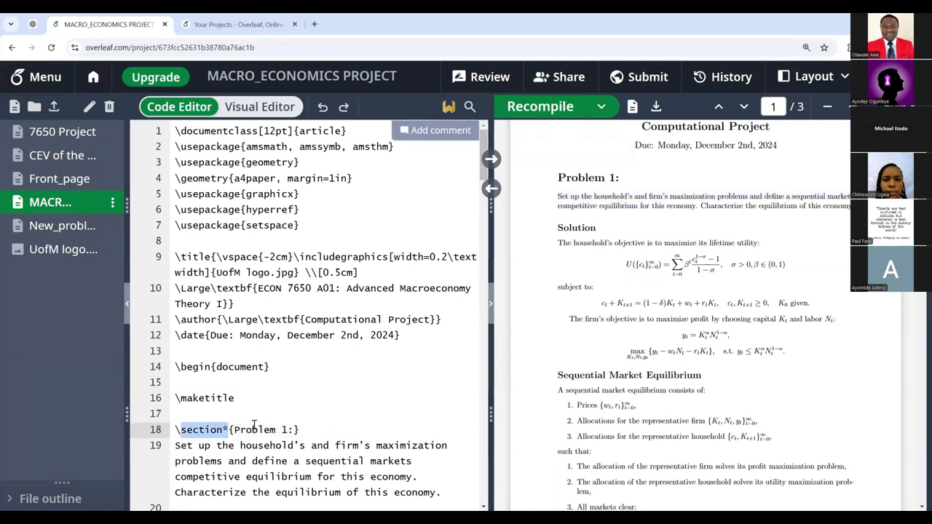
drag(559, 177, 620, 180)
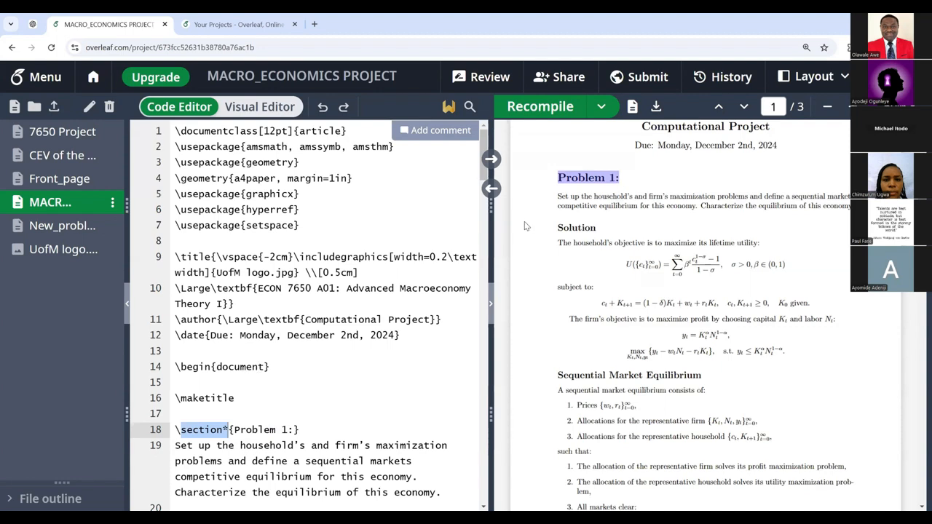
scroll(478, 242, down, 3)
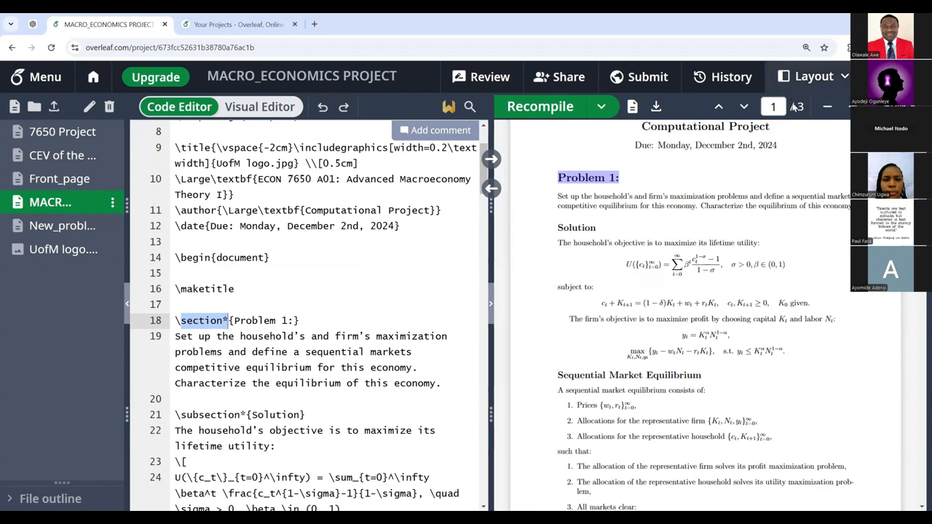
drag(559, 195, 855, 207)
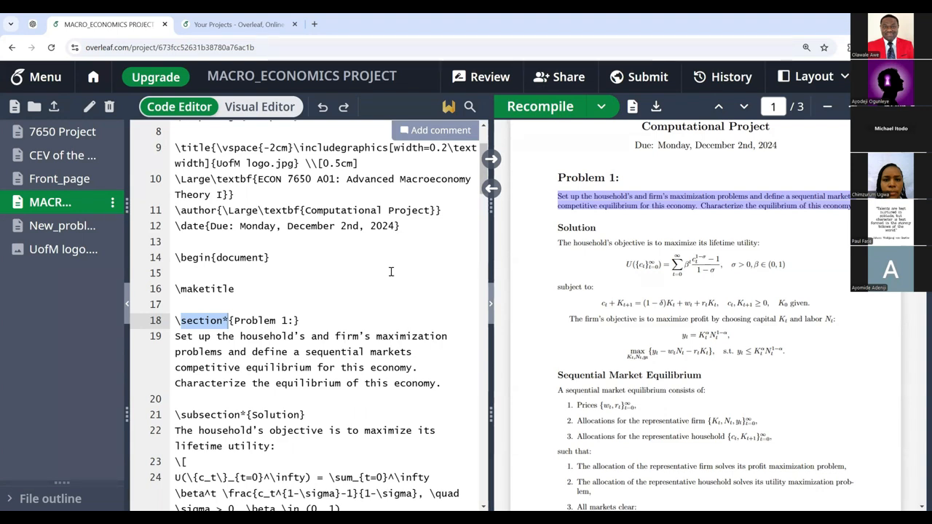
scroll(190, 320, down, 1)
scroll(175, 281, down, 1)
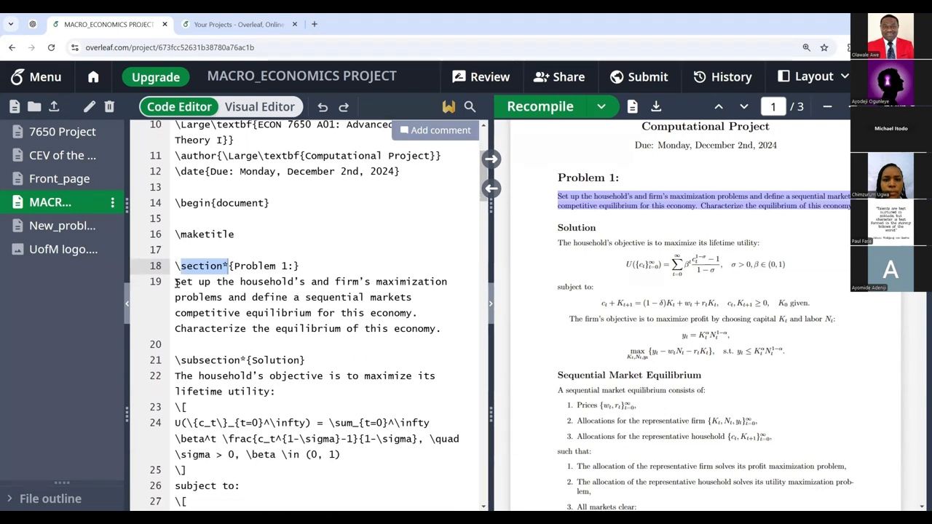
drag(175, 282, 455, 329)
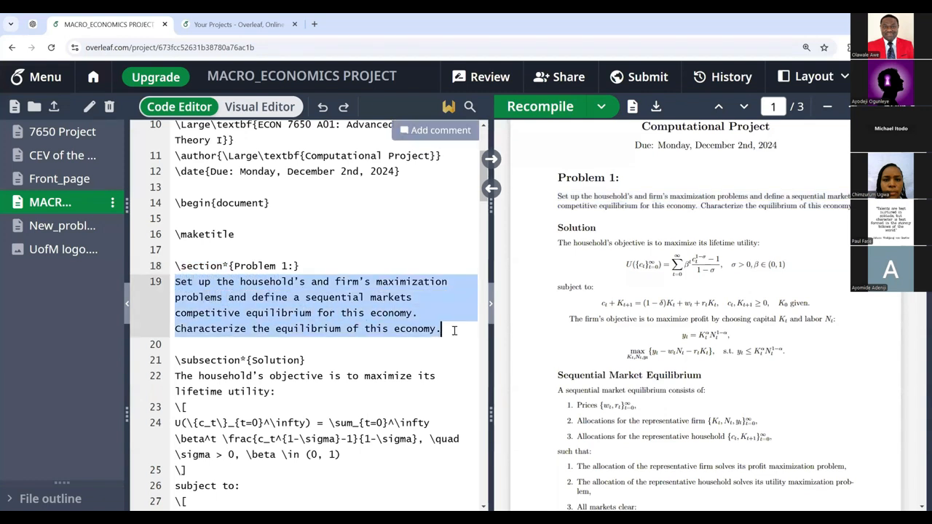
click(176, 282)
drag(175, 282, 445, 331)
click(179, 345)
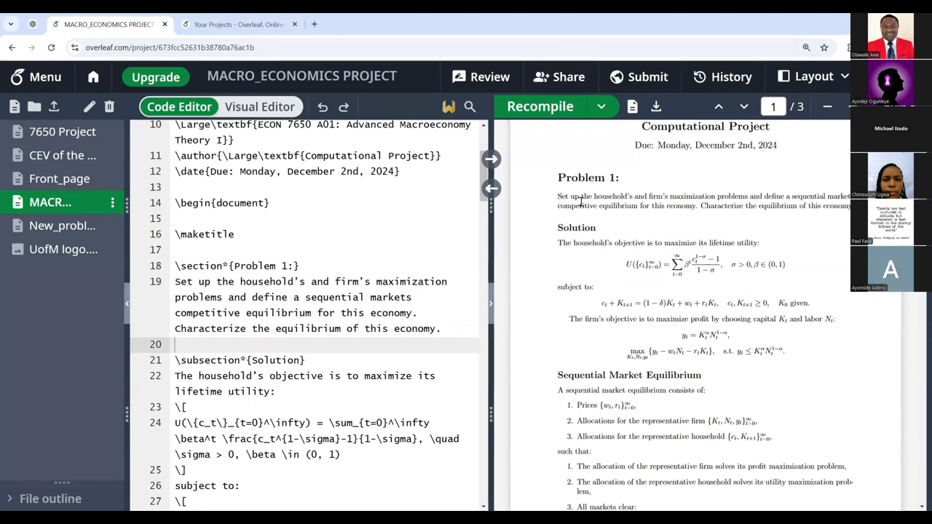
drag(559, 197, 853, 206)
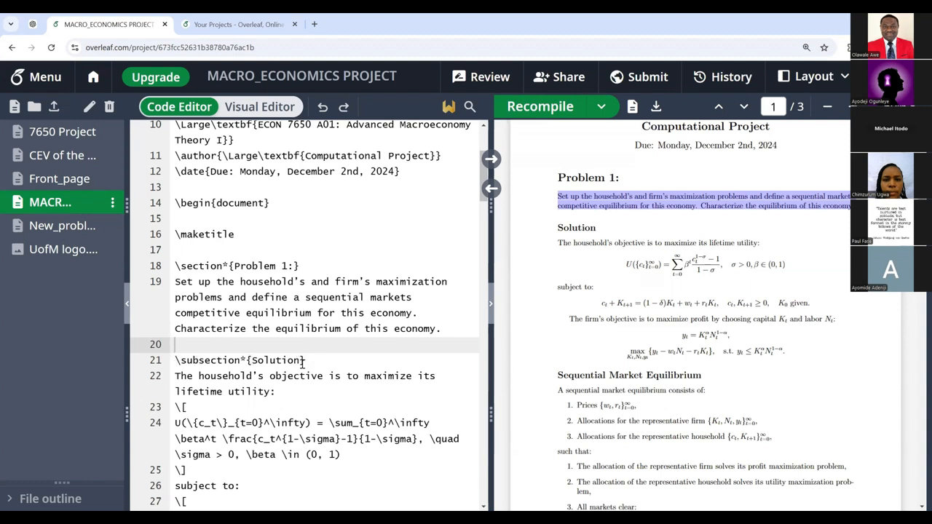
click(251, 361)
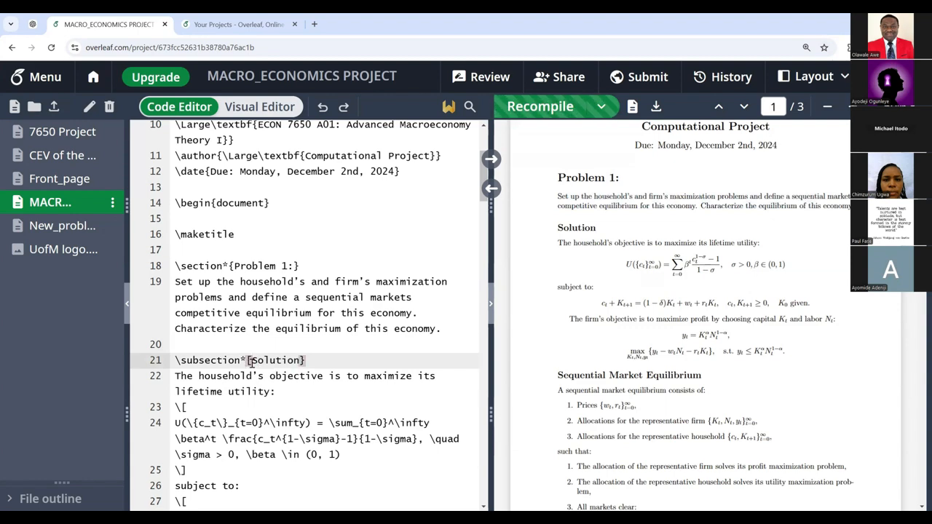
click(312, 360)
key(BackSpace)
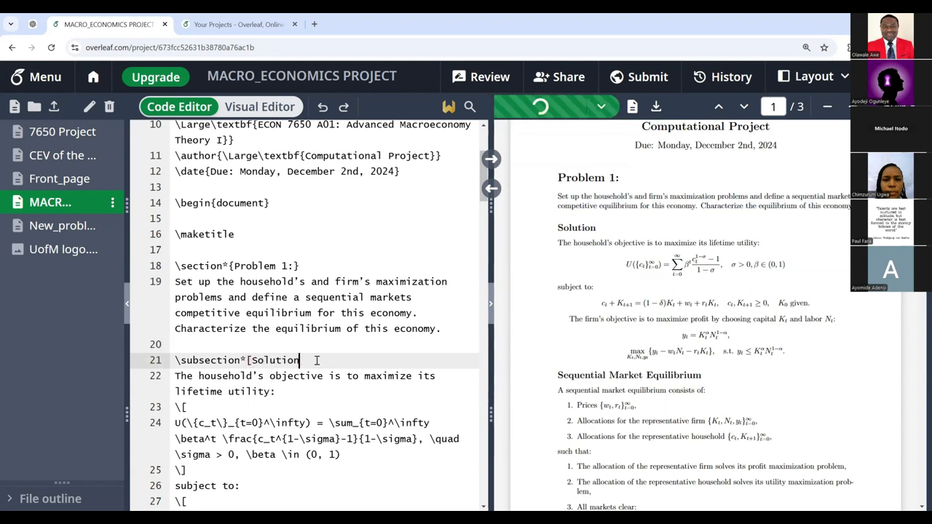
text(])
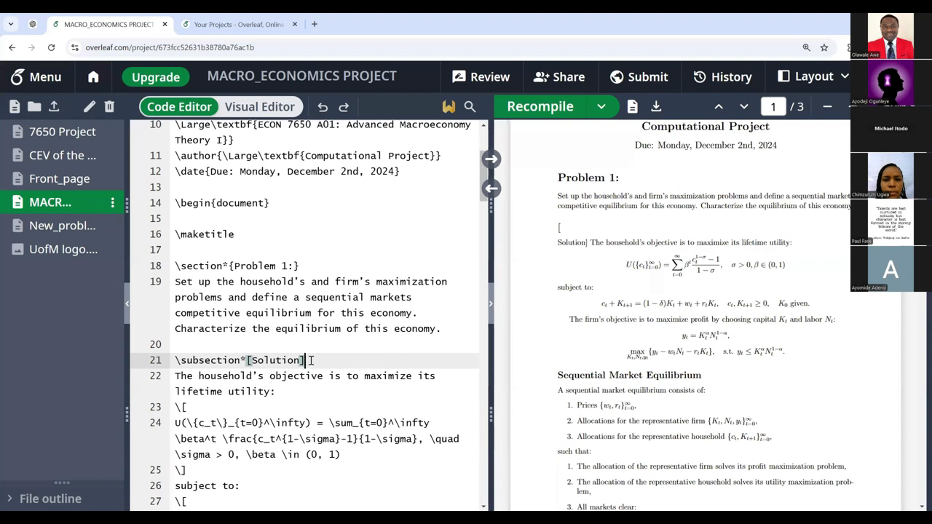
key(BackSpace)
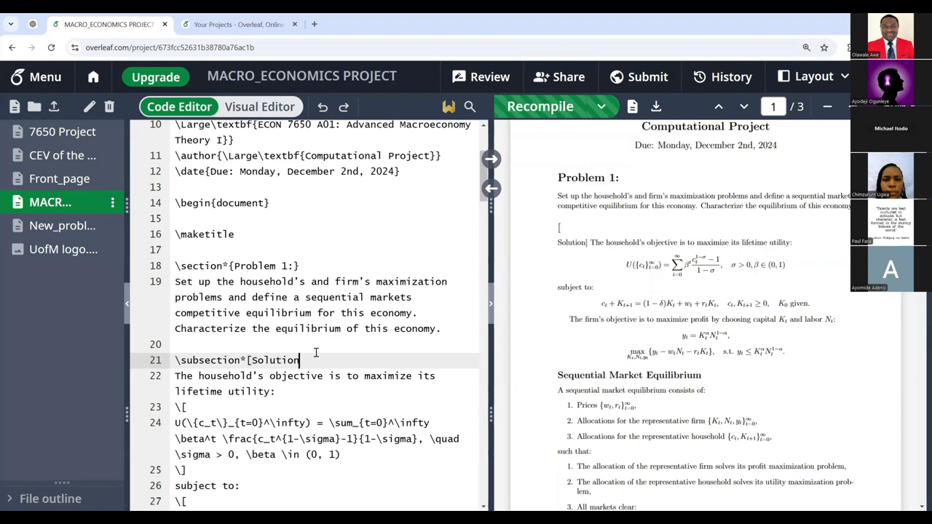
text(})
key(ctrl+Left)
key(ctrl+Left)
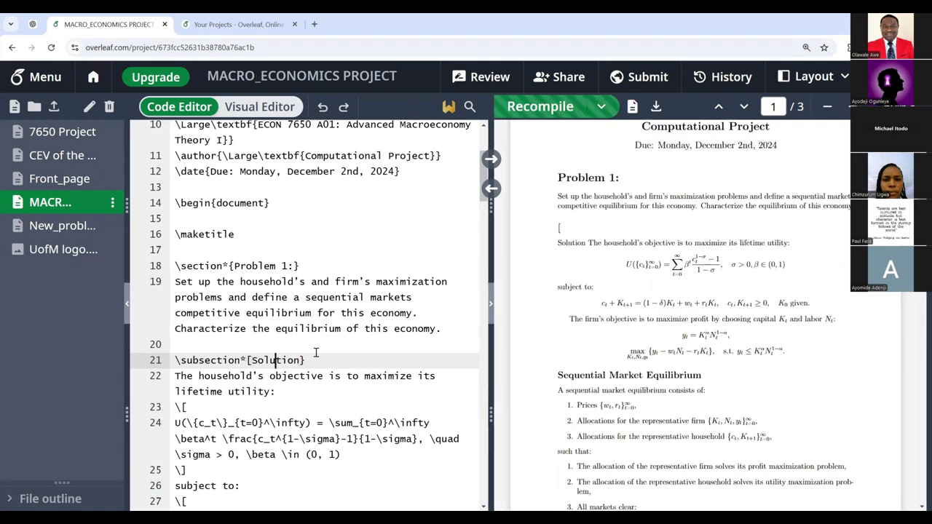
key(BackSpace)
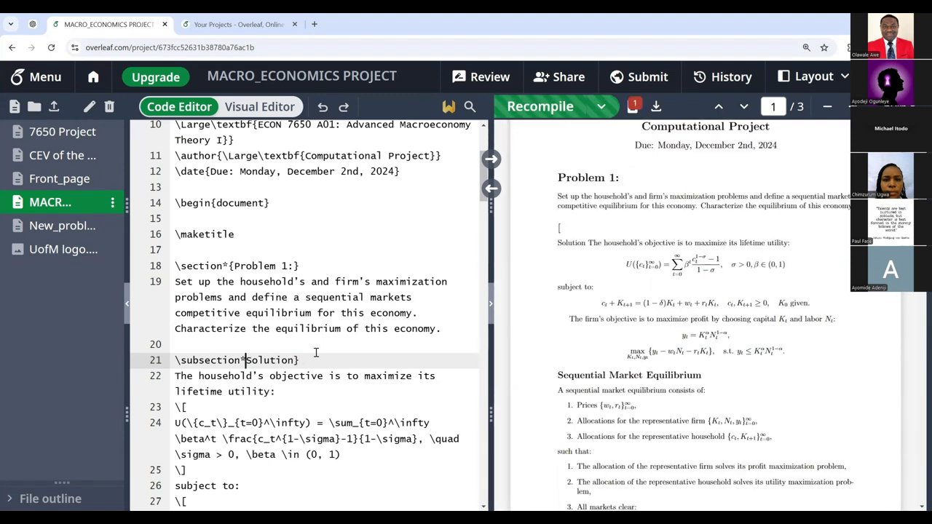
text({)
key(ctrl+s)
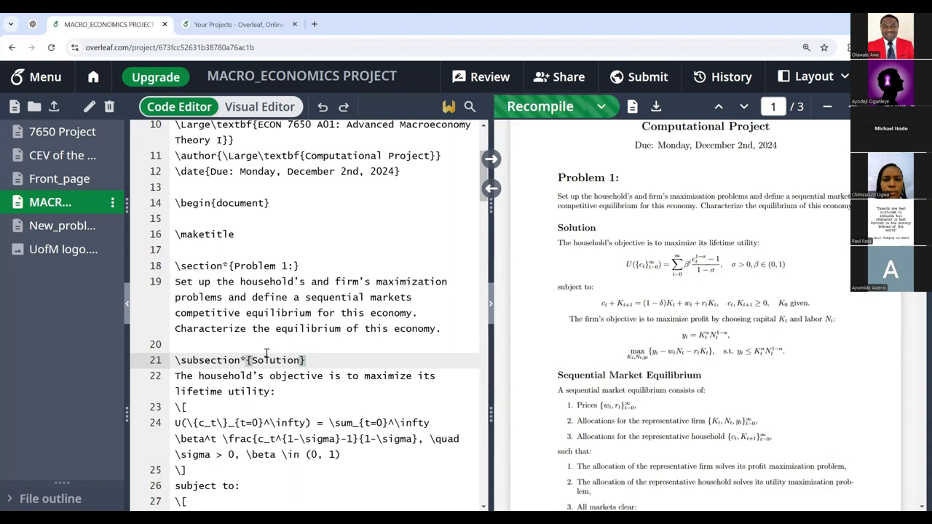
key(BackSpace)
text(()
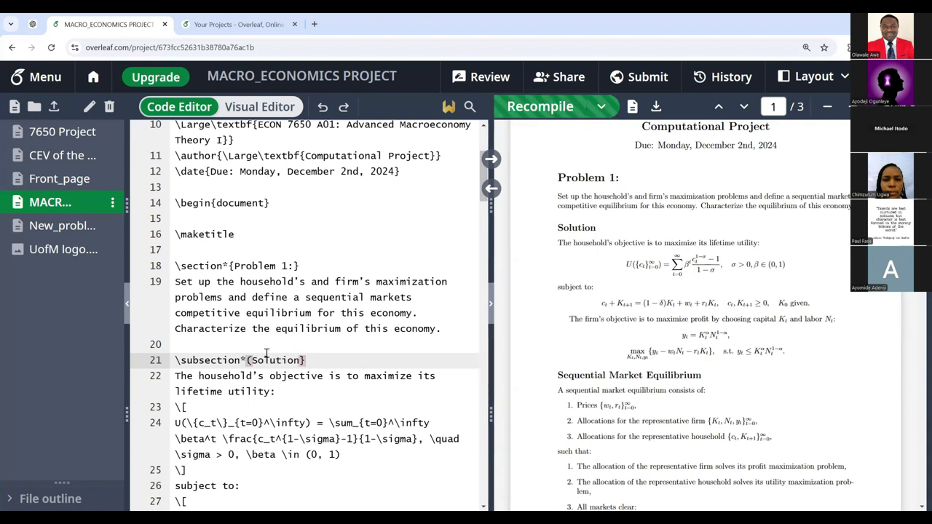
key(Right)
key(Right)
key(Right)
key(Right)
key(Right)
key(Right)
key(Right)
key(Right)
key(Right)
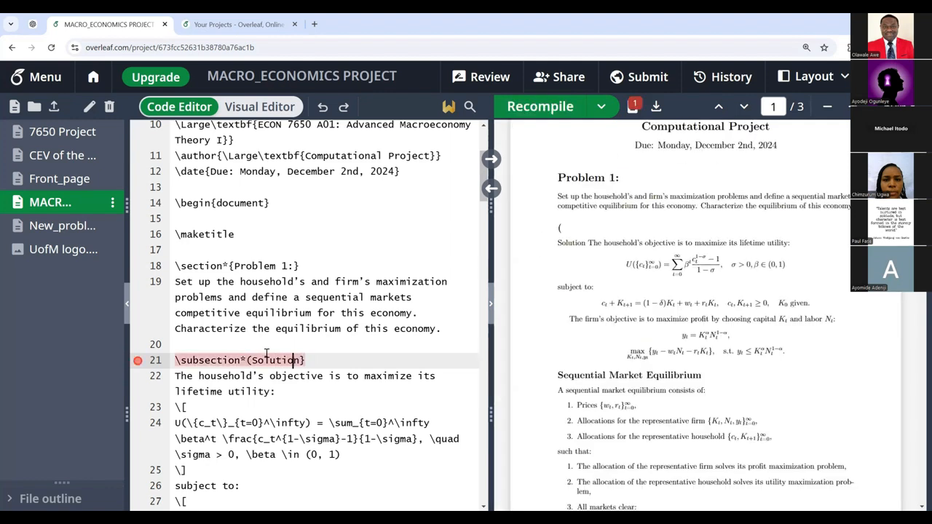
key(BackSpace)
text())
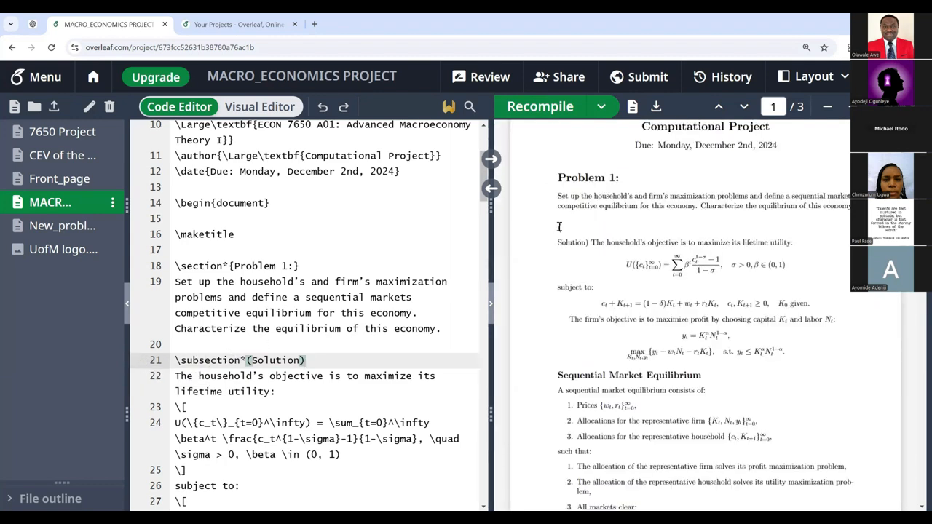
drag(559, 229, 592, 243)
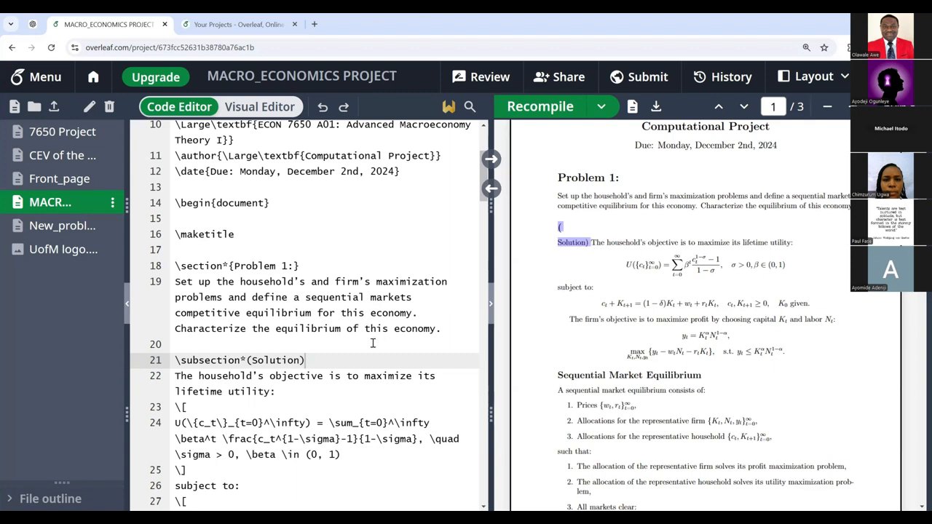
click(312, 360)
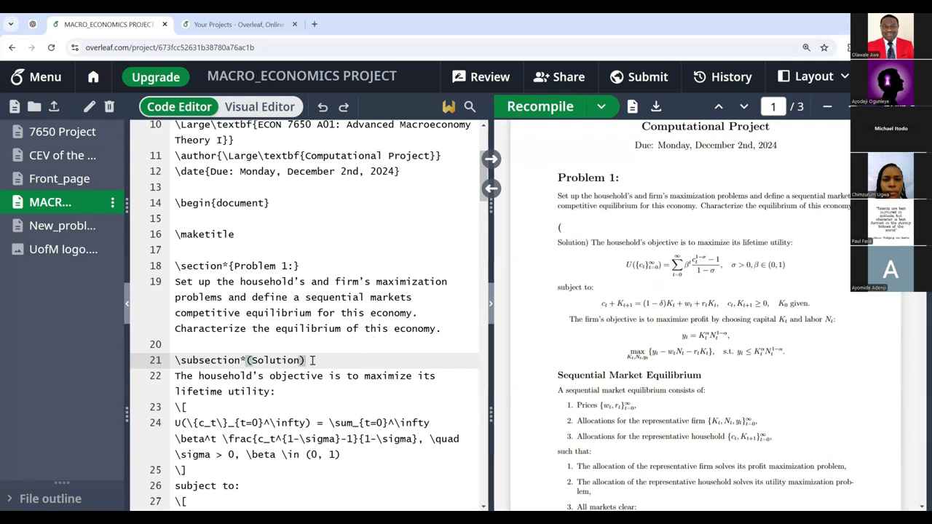
key(BackSpace)
text(})
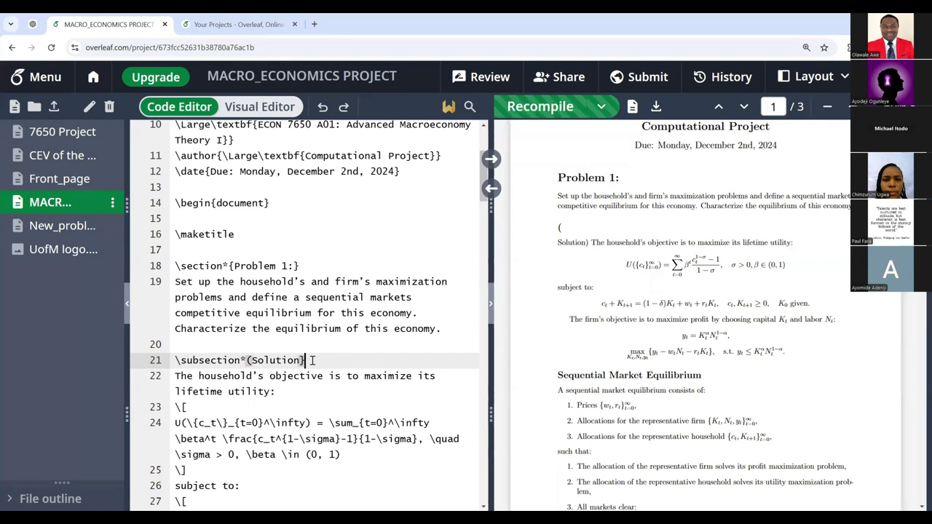
key(Left)
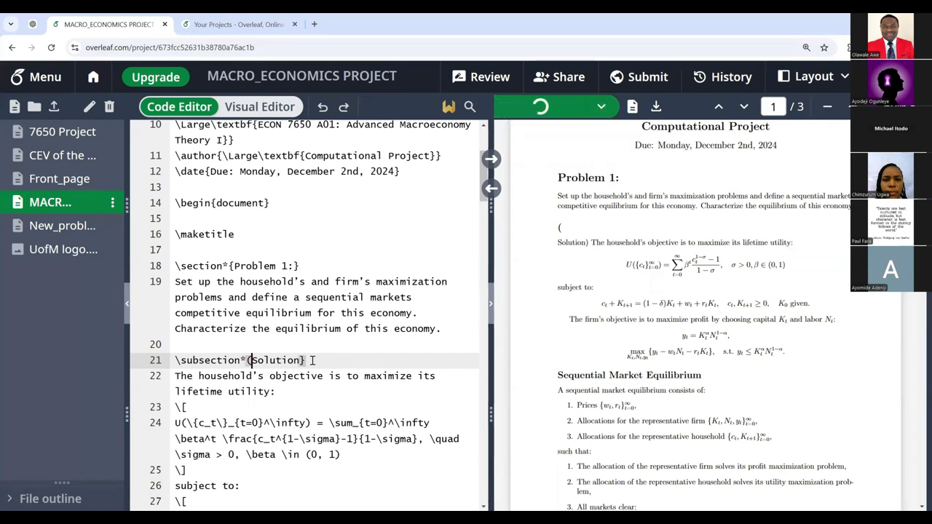
key(BackSpace)
text({)
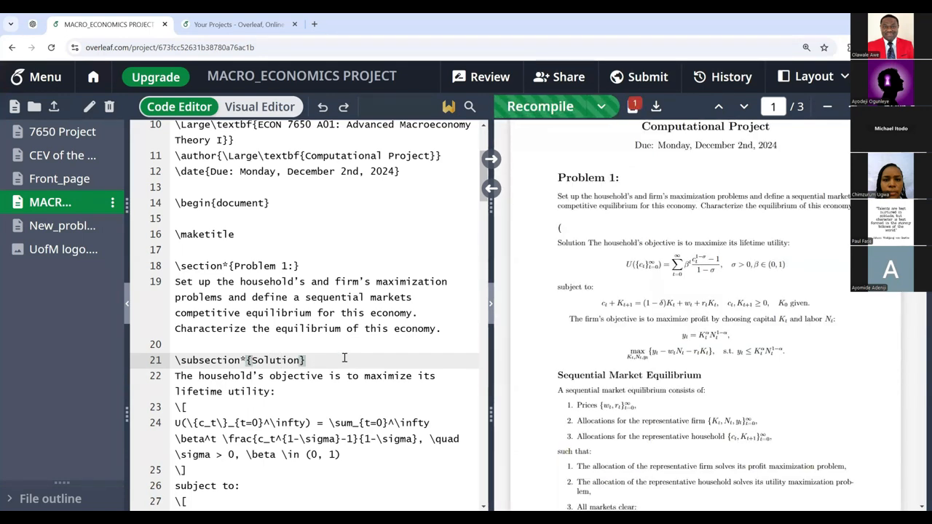
click(366, 347)
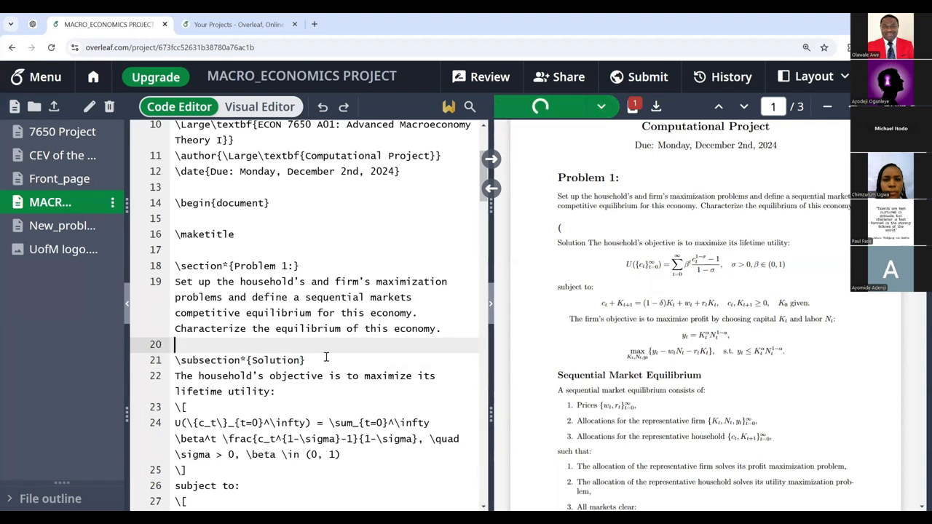
click(323, 363)
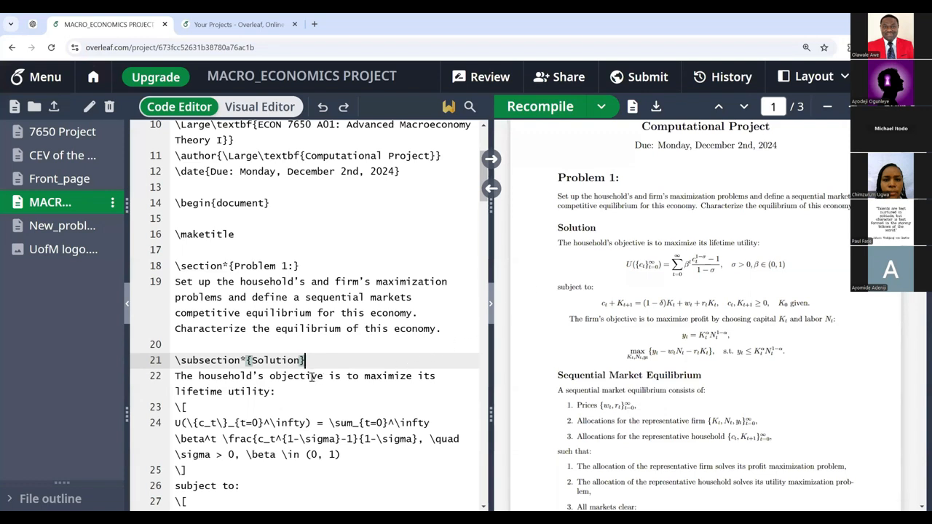
drag(176, 374, 275, 392)
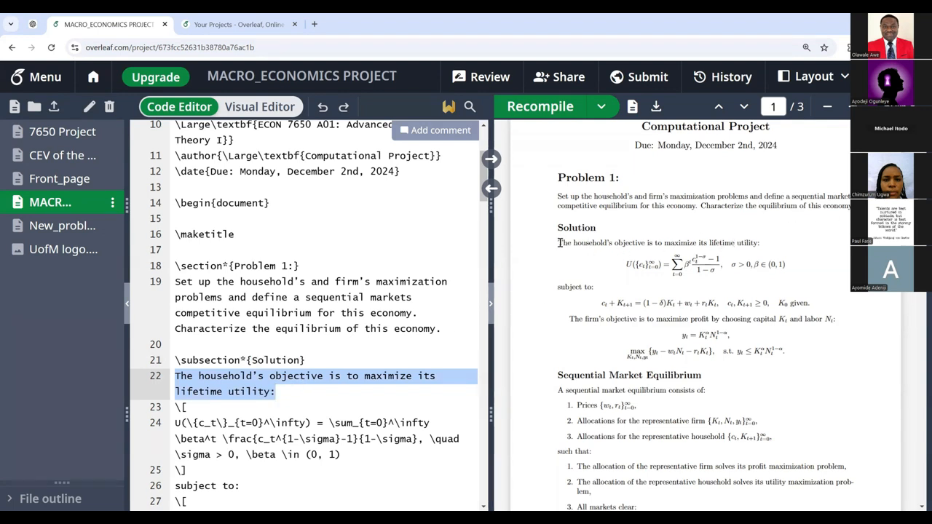
drag(559, 243, 764, 245)
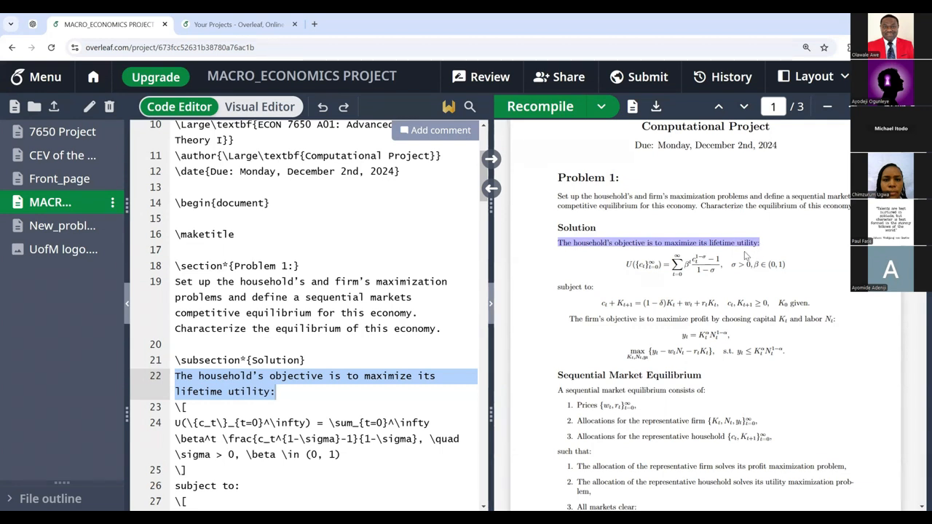
scroll(329, 389, down, 3)
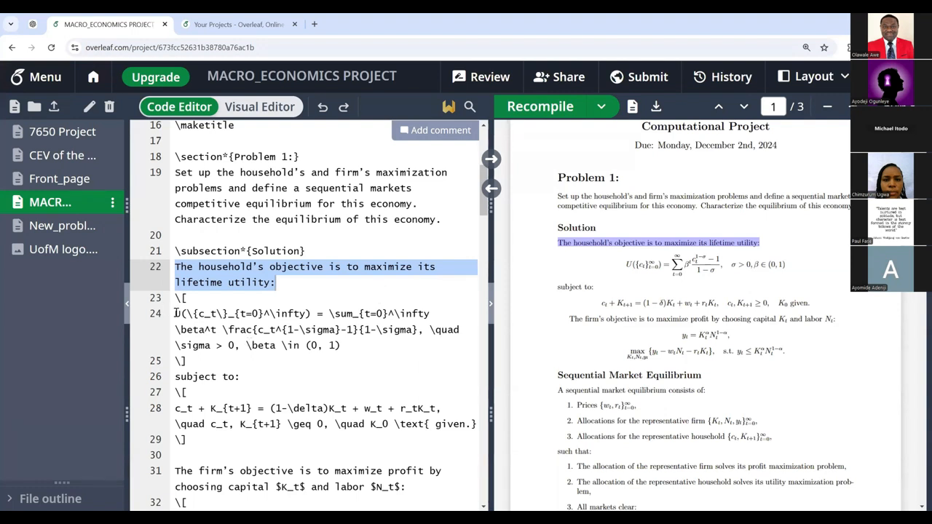
drag(176, 313, 343, 345)
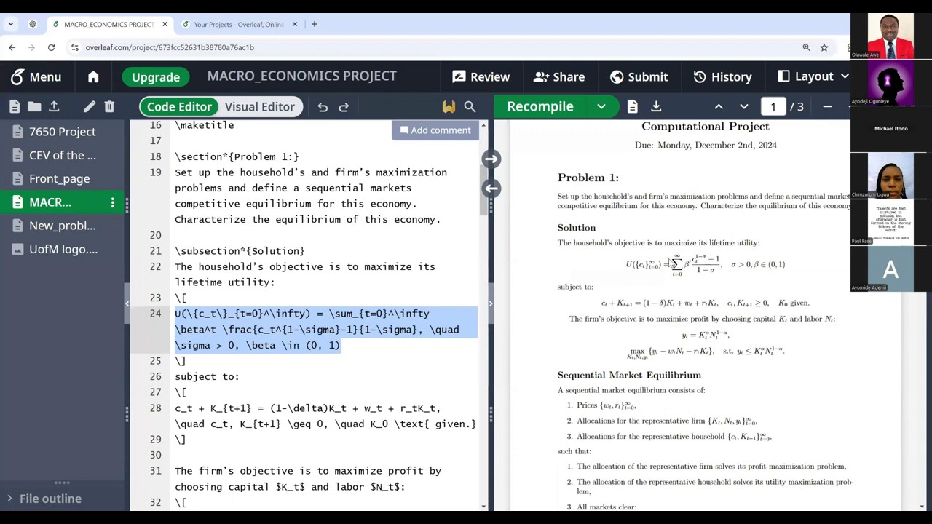
drag(627, 263, 794, 269)
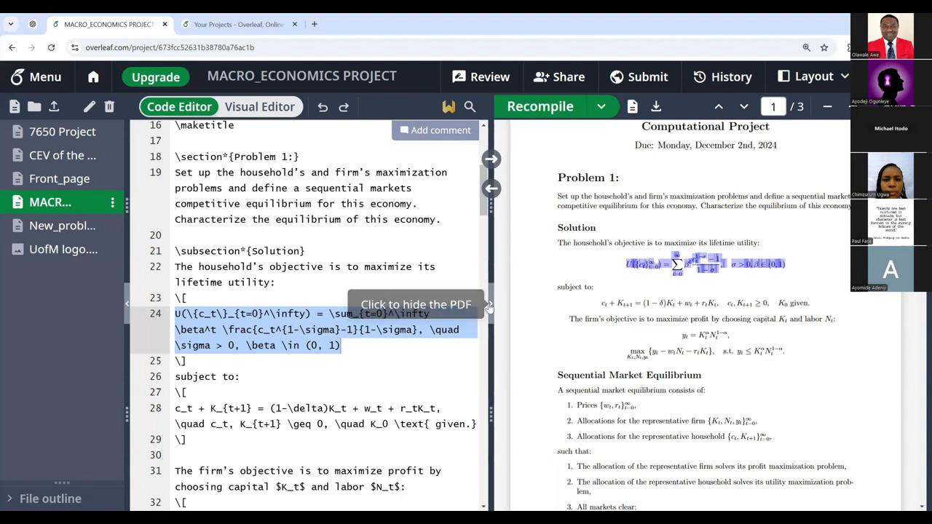
Step: Adjust the divider between source and PDF so the code editor ends up slightly wider
drag(495, 260, 466, 270)
click(406, 247)
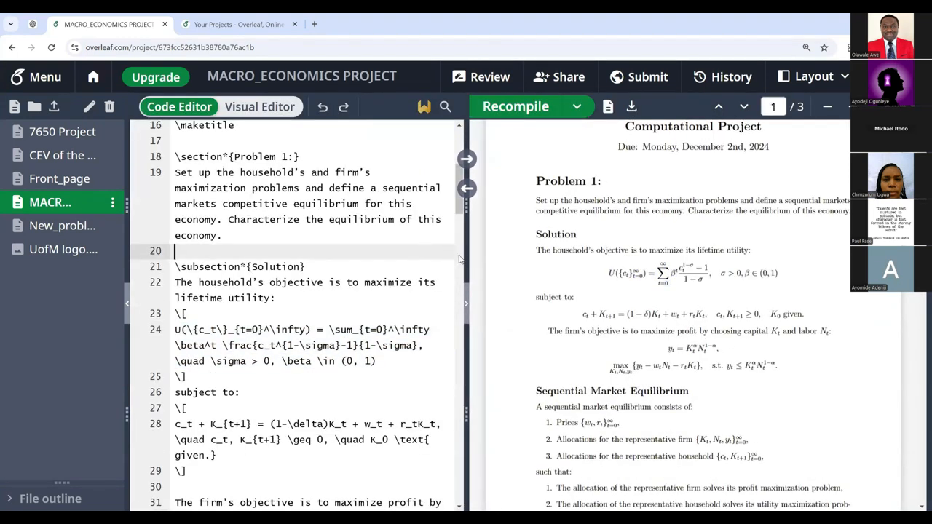
drag(465, 270, 613, 265)
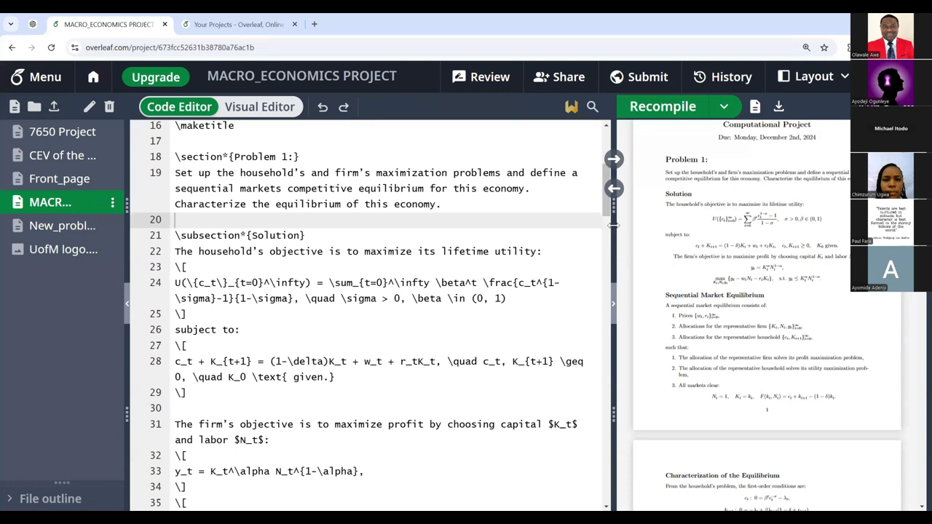
drag(615, 226, 690, 224)
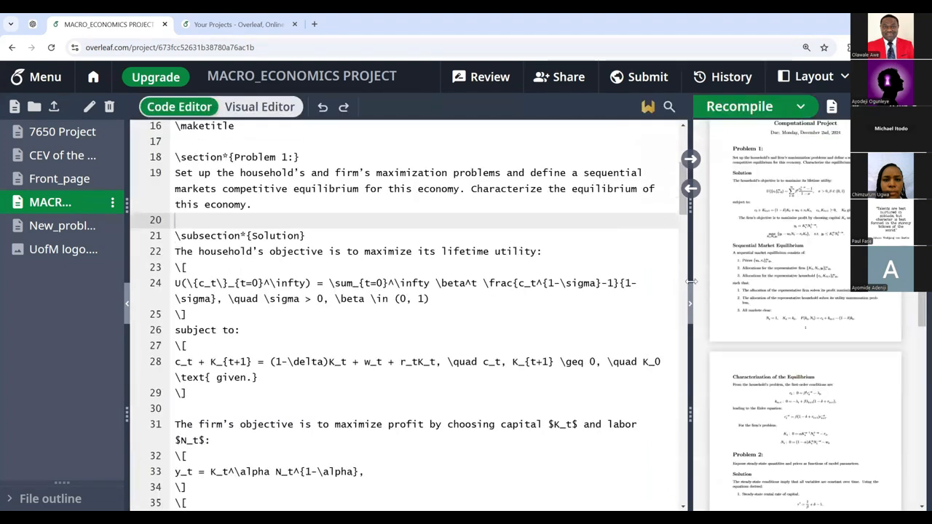
drag(688, 262, 446, 290)
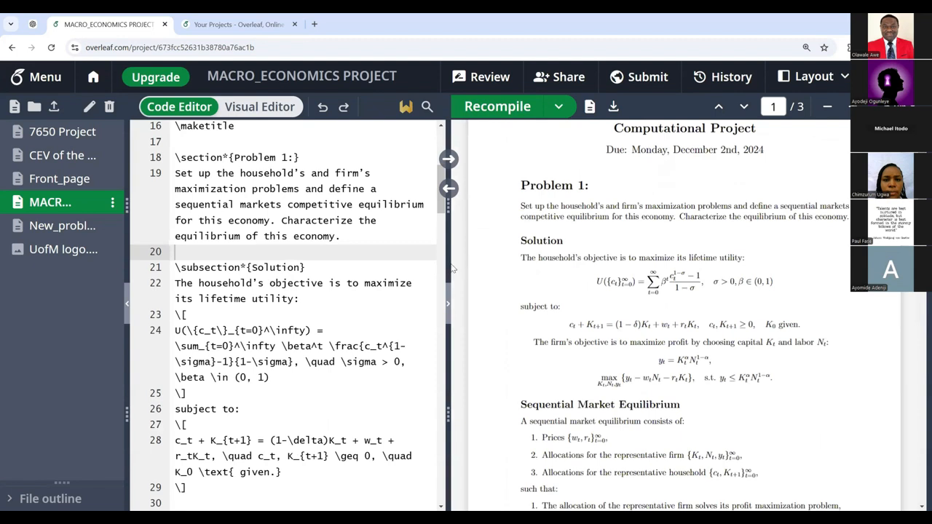
drag(449, 266, 519, 267)
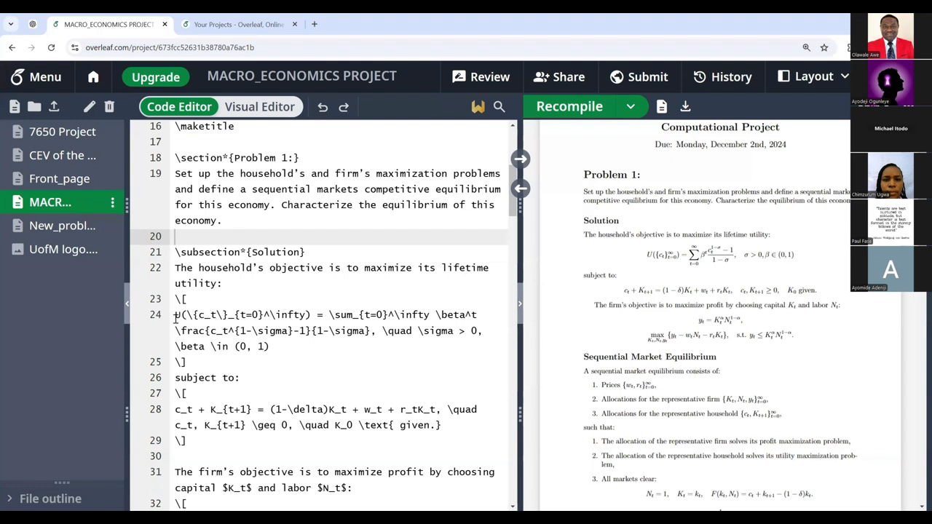
drag(174, 314, 270, 347)
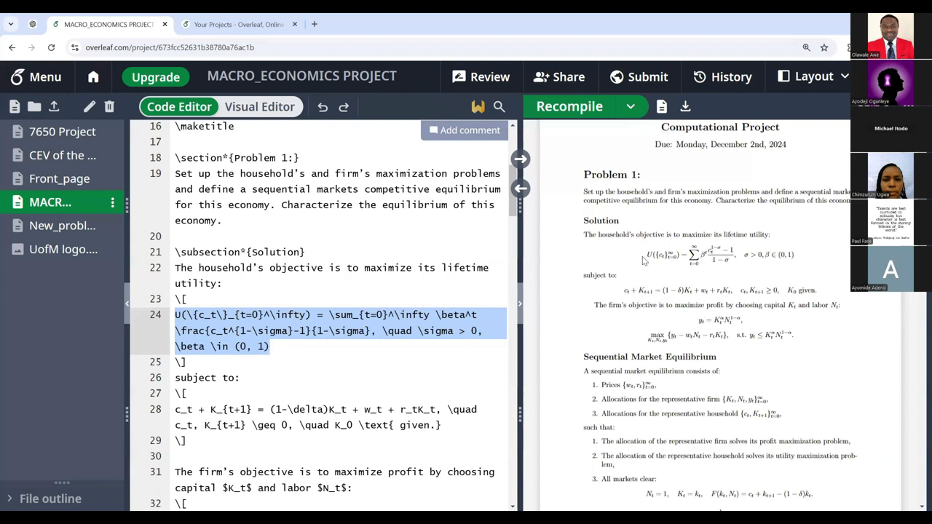
click(185, 299)
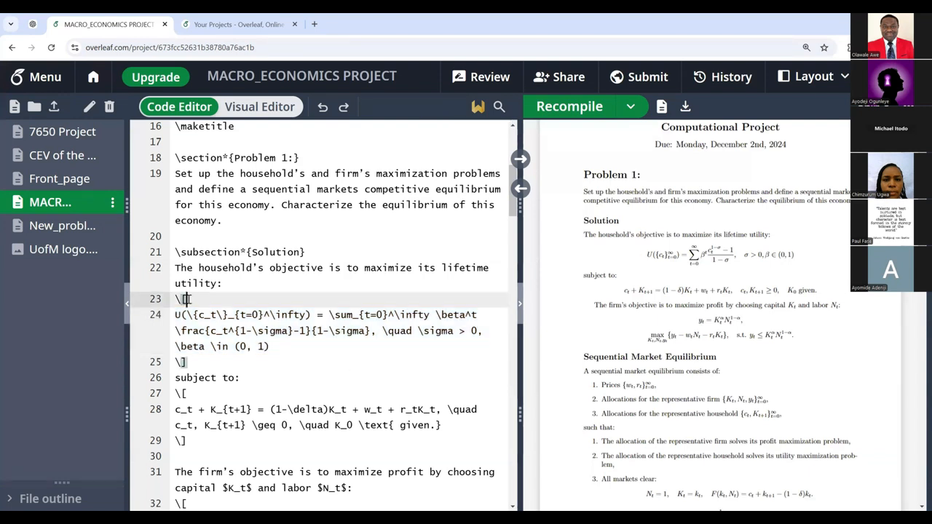
shift+click(175, 299)
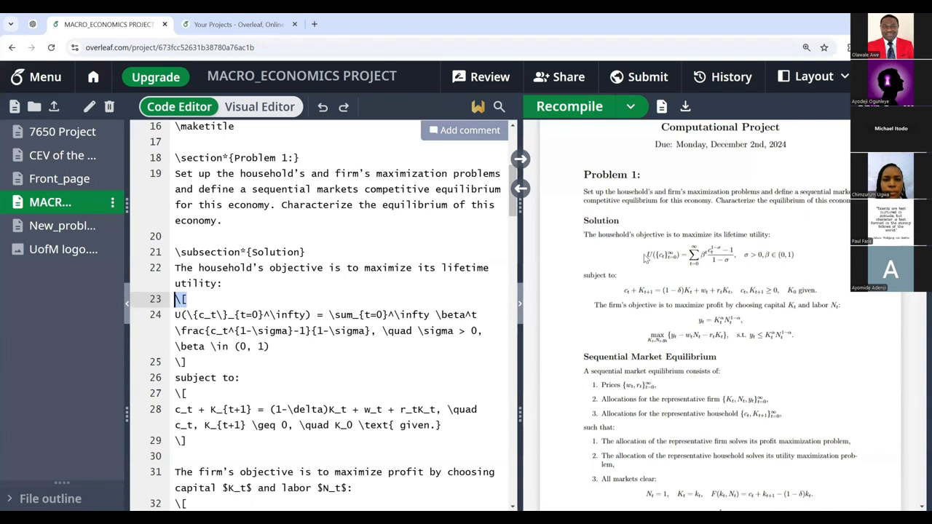
click(196, 299)
drag(187, 299, 174, 299)
drag(187, 363, 174, 363)
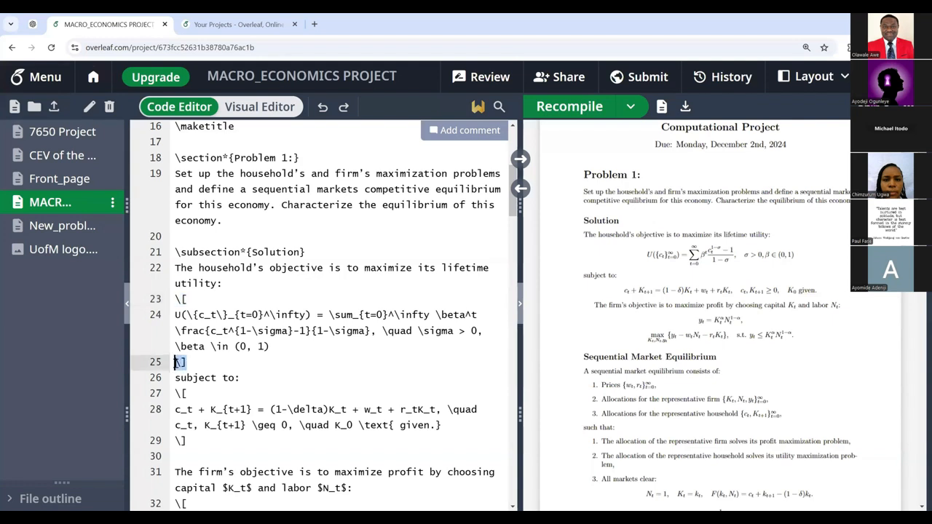
click(176, 315)
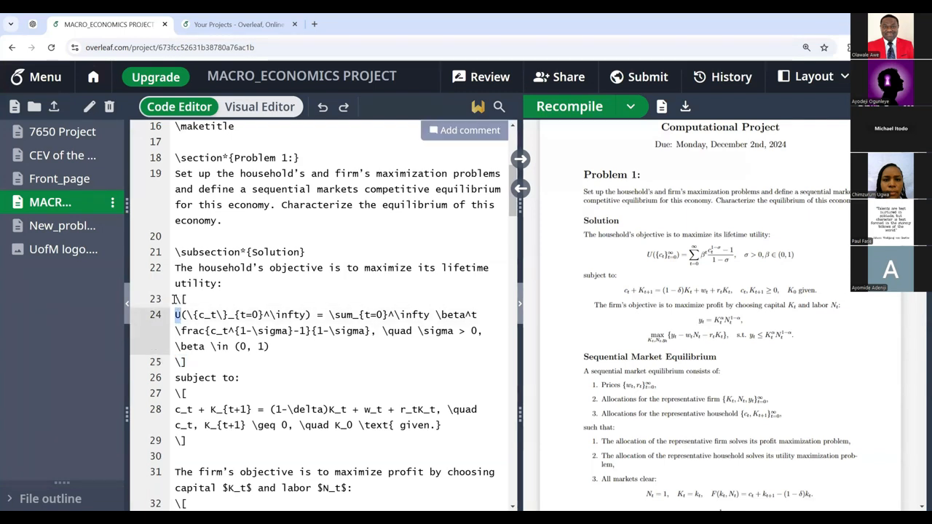
double_click(176, 299)
double_click(180, 362)
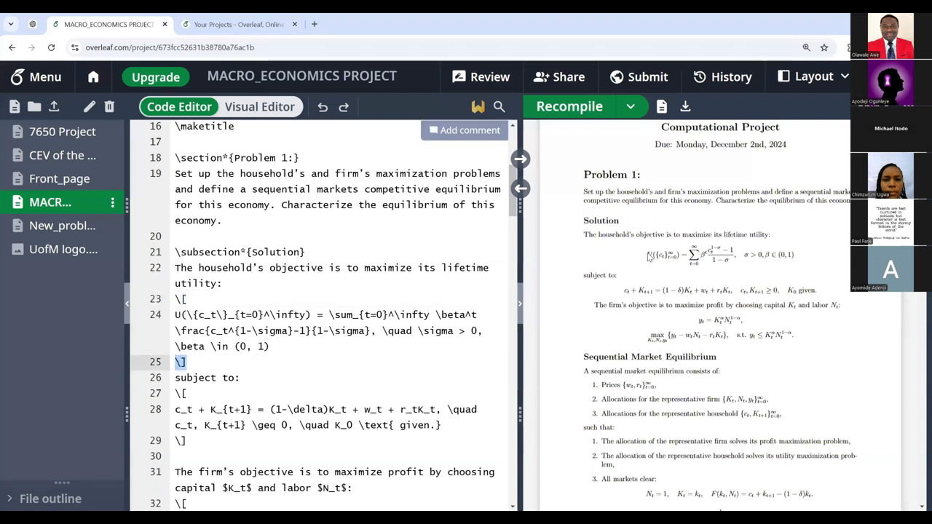
click(176, 379)
drag(176, 377, 256, 374)
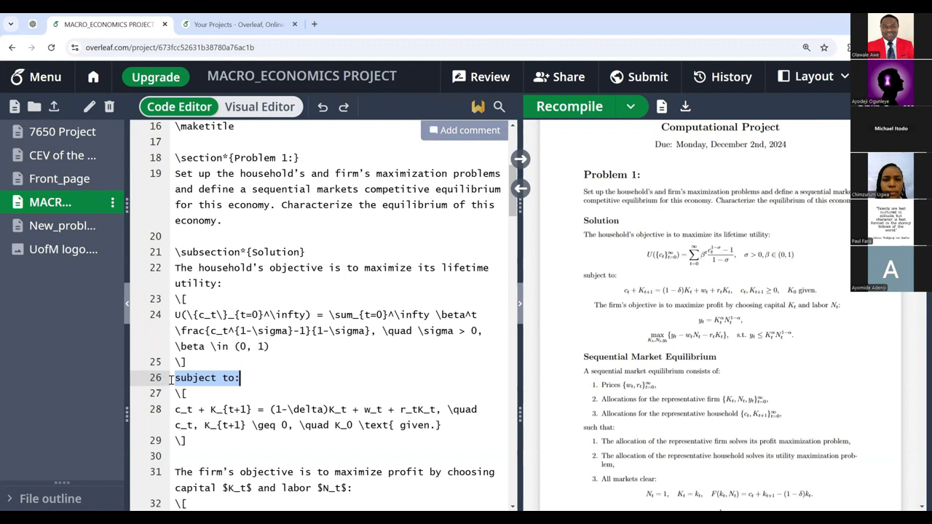
drag(176, 378, 241, 377)
drag(584, 276, 624, 277)
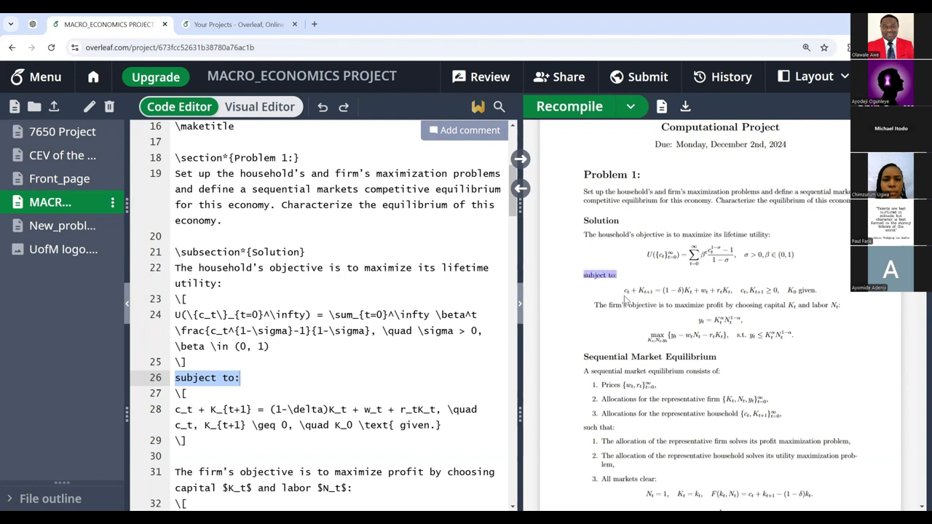
drag(624, 292, 827, 291)
click(834, 276)
drag(624, 292, 818, 291)
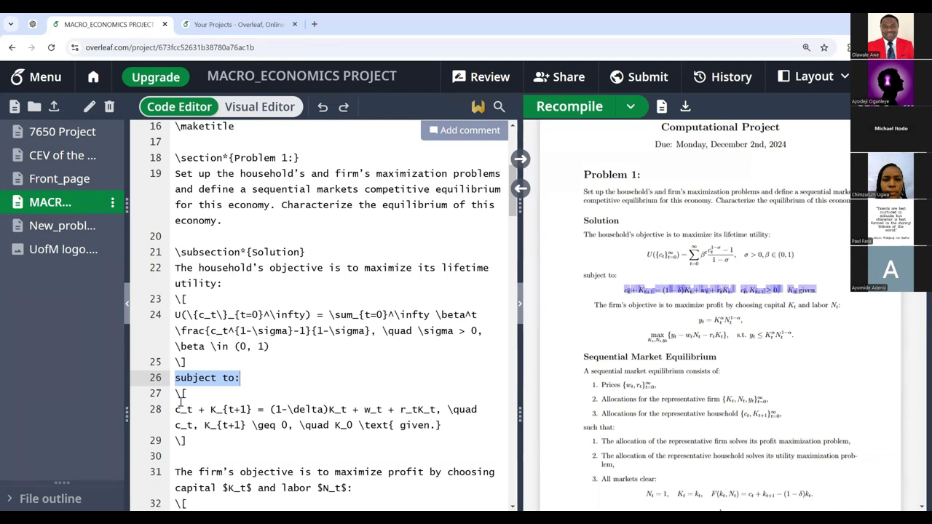
scroll(195, 387, down, 3)
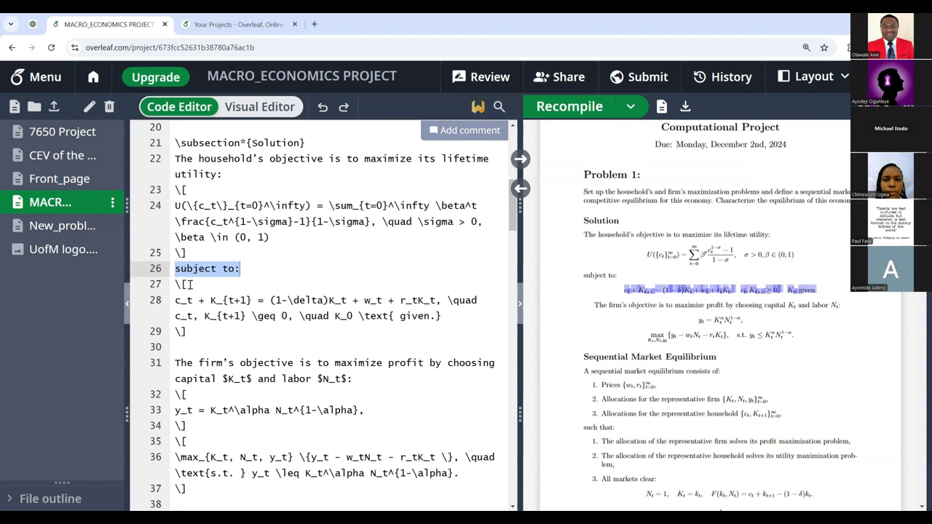
click(184, 283)
drag(186, 284, 174, 285)
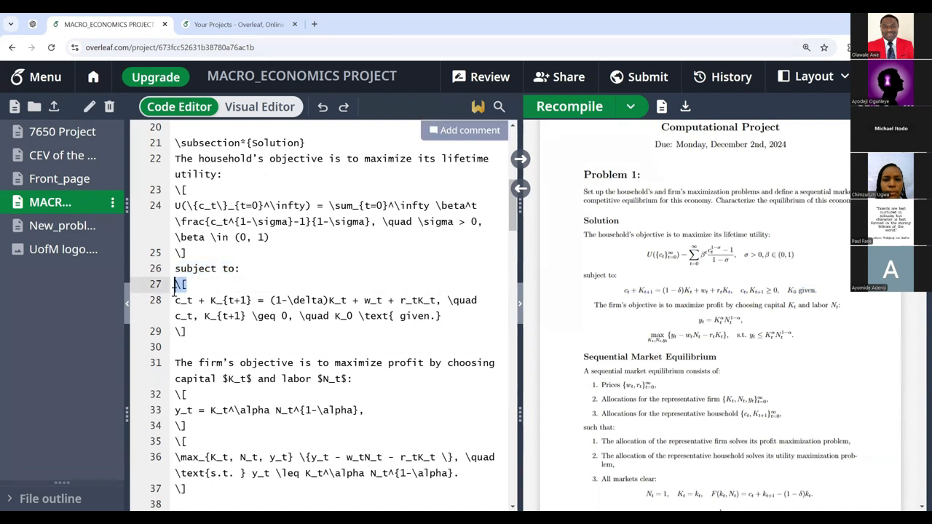
drag(191, 331, 177, 333)
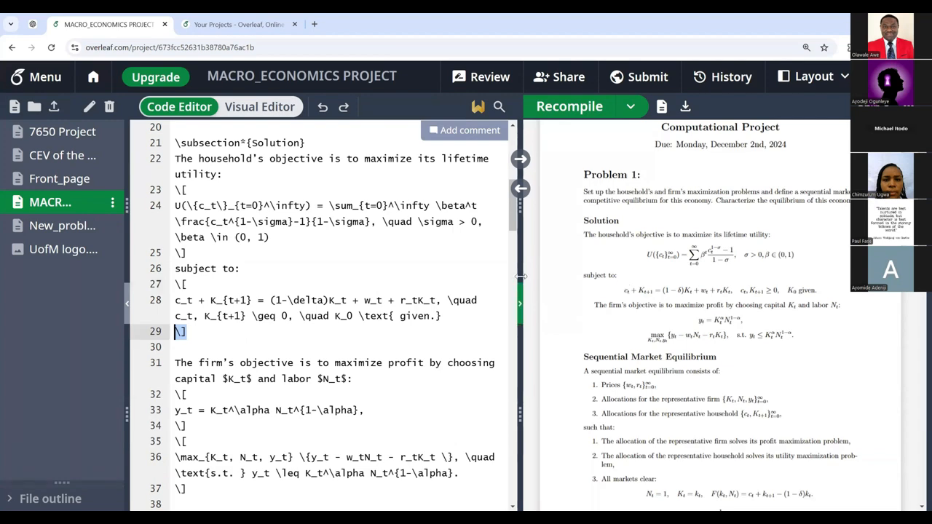
drag(521, 291, 478, 299)
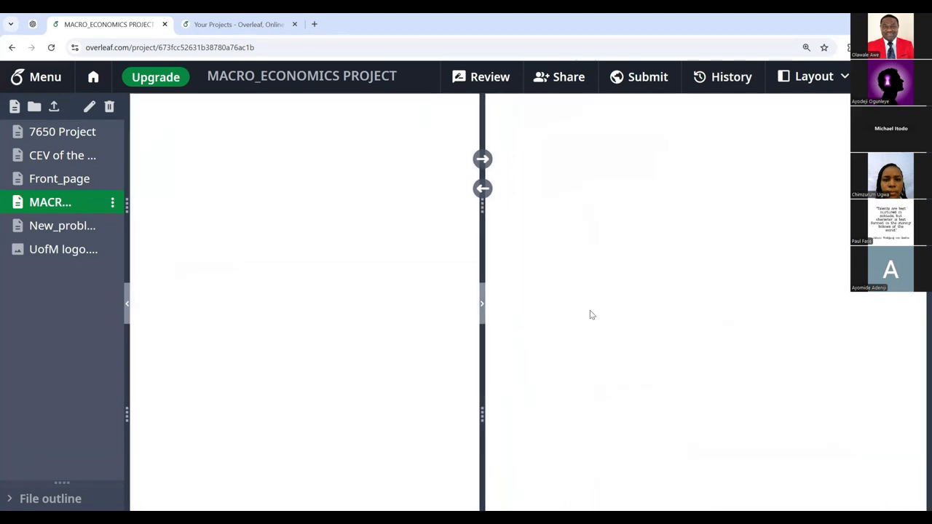
double_click(599, 314)
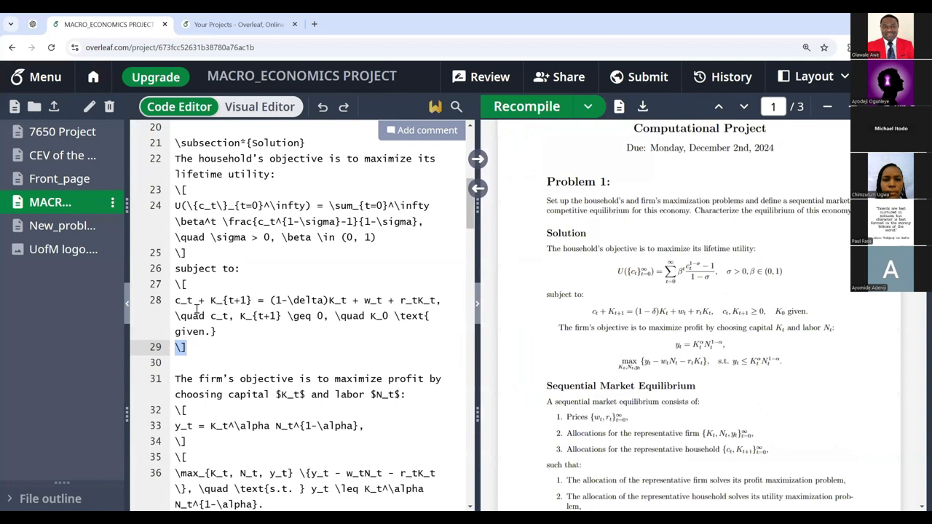
drag(193, 302, 252, 300)
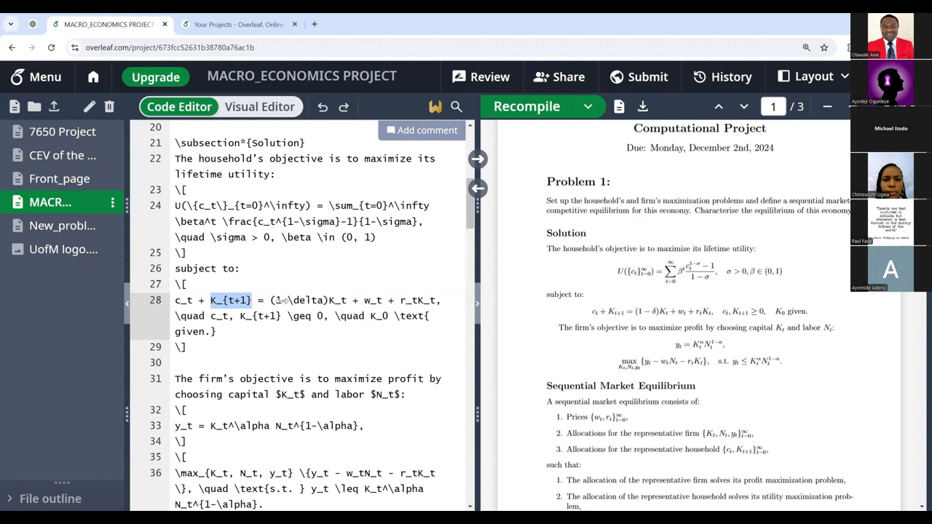
click(176, 302)
drag(175, 300, 216, 332)
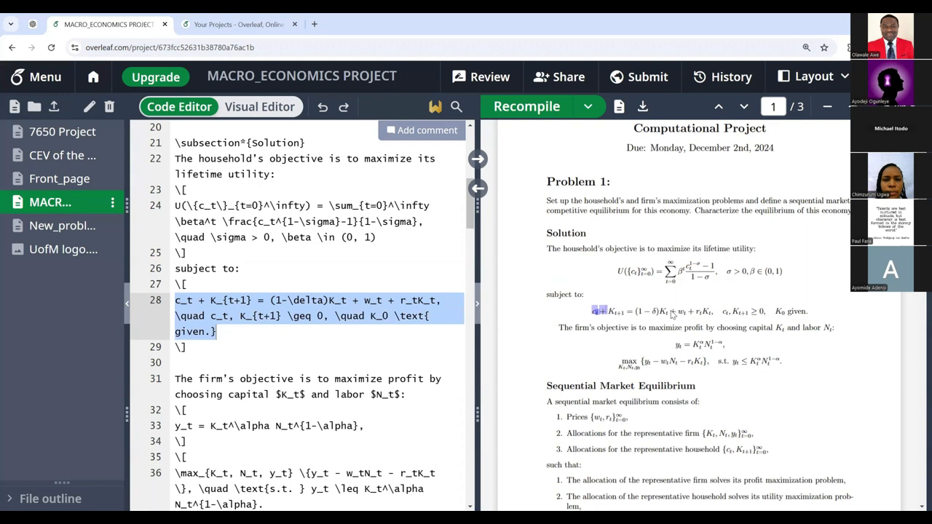
drag(593, 312, 819, 317)
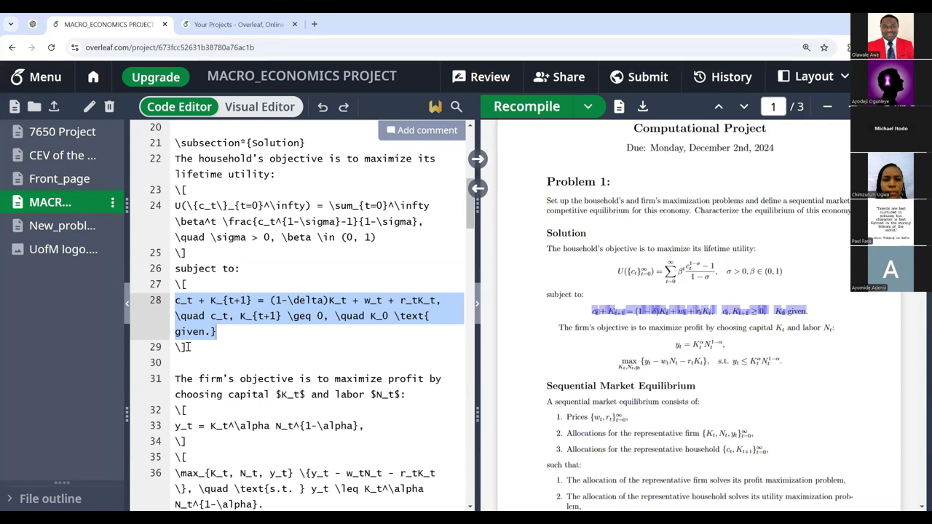
click(186, 284)
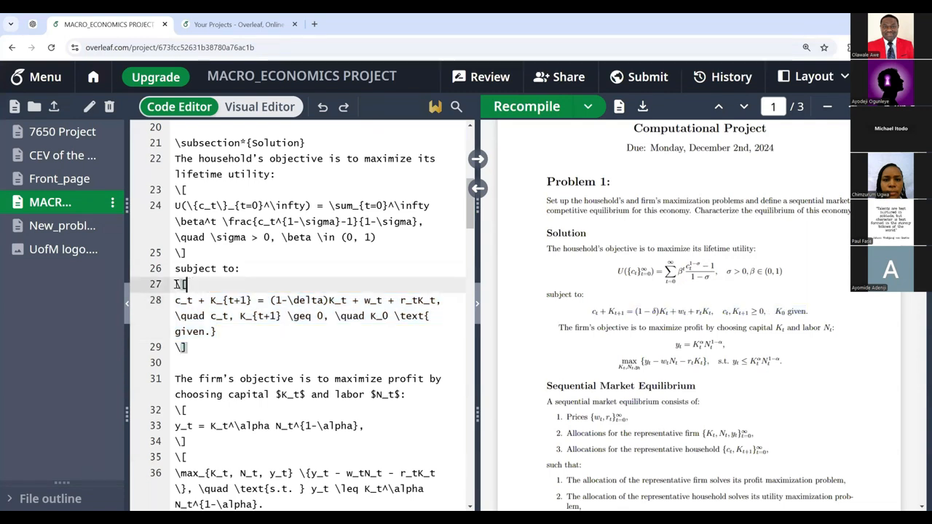
double_click(177, 347)
double_click(178, 346)
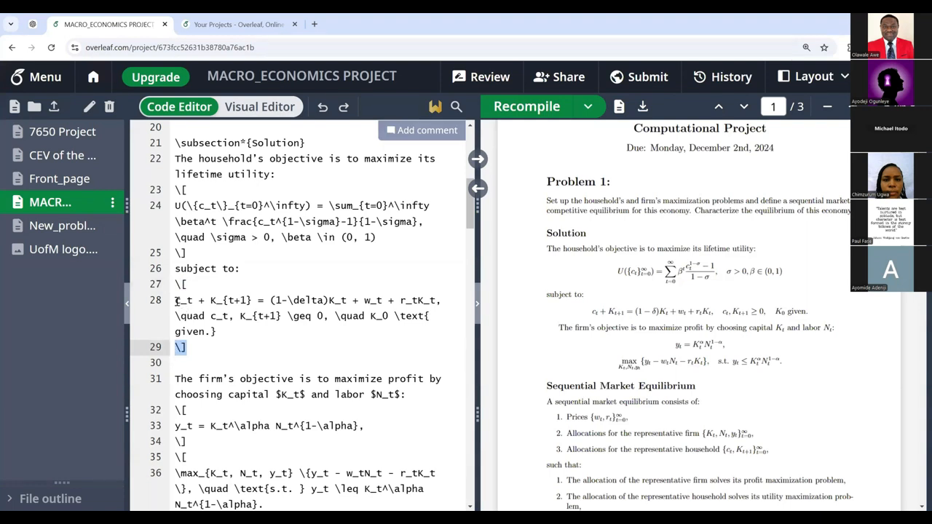
drag(175, 300, 210, 332)
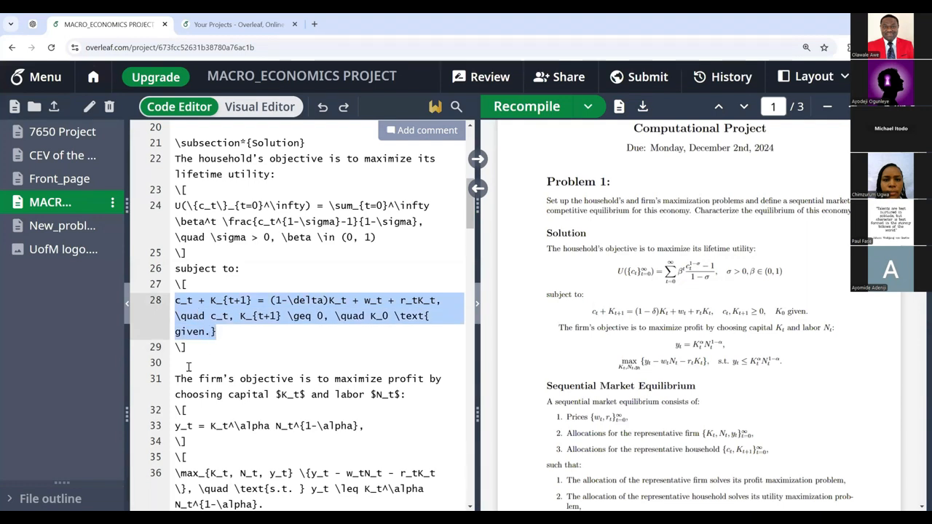
key(shift+Right)
drag(559, 328, 837, 331)
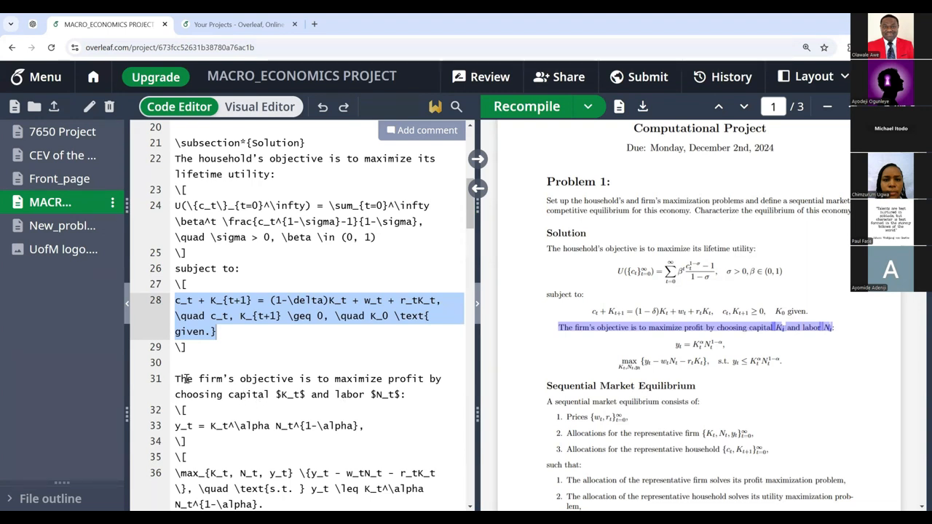
triple_click(299, 394)
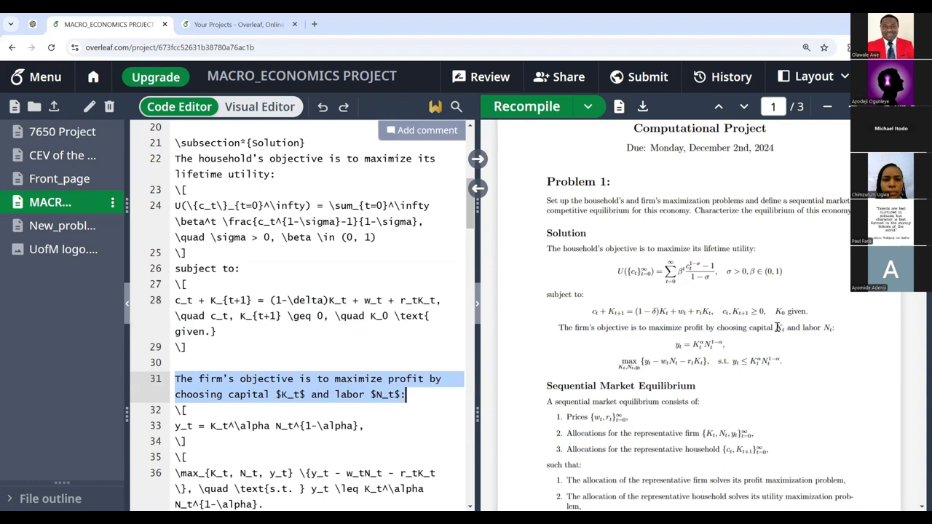
drag(775, 327, 827, 328)
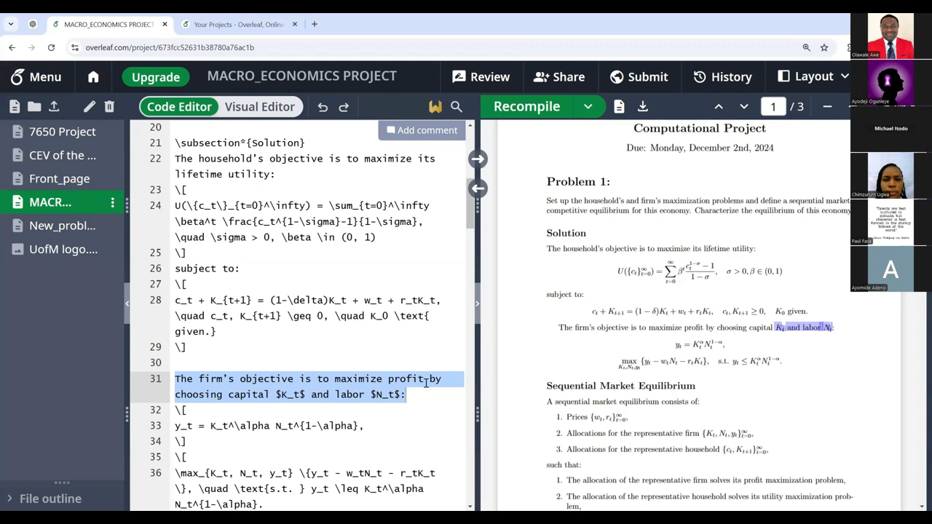
click(279, 394)
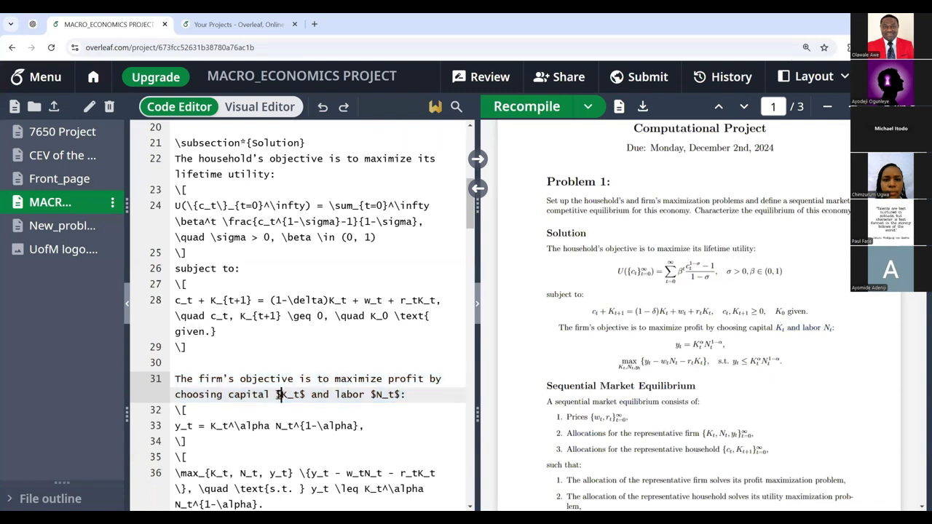
click(302, 394)
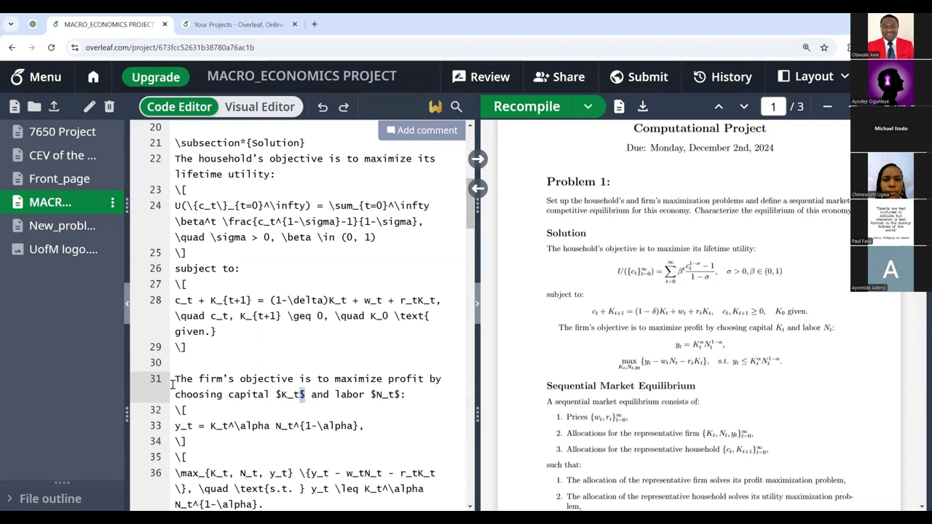
drag(173, 385, 422, 395)
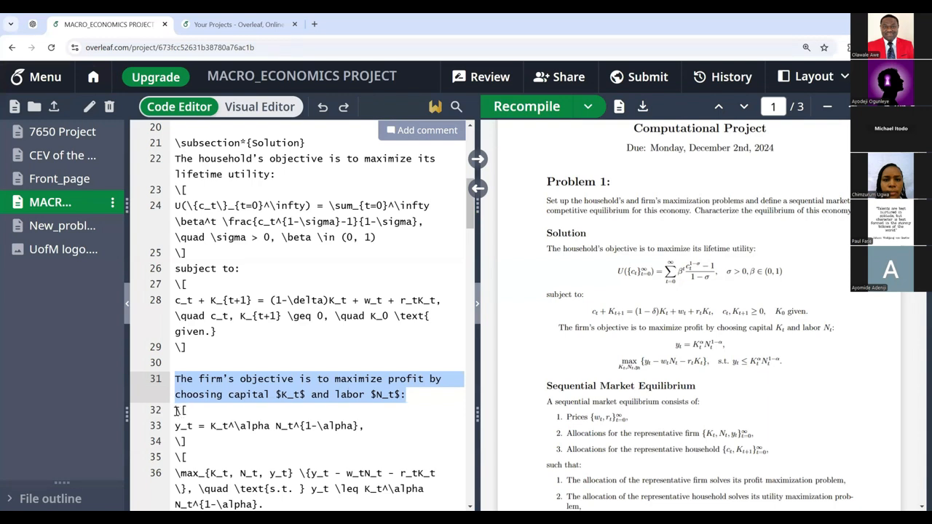
drag(176, 411, 198, 425)
drag(269, 425, 275, 426)
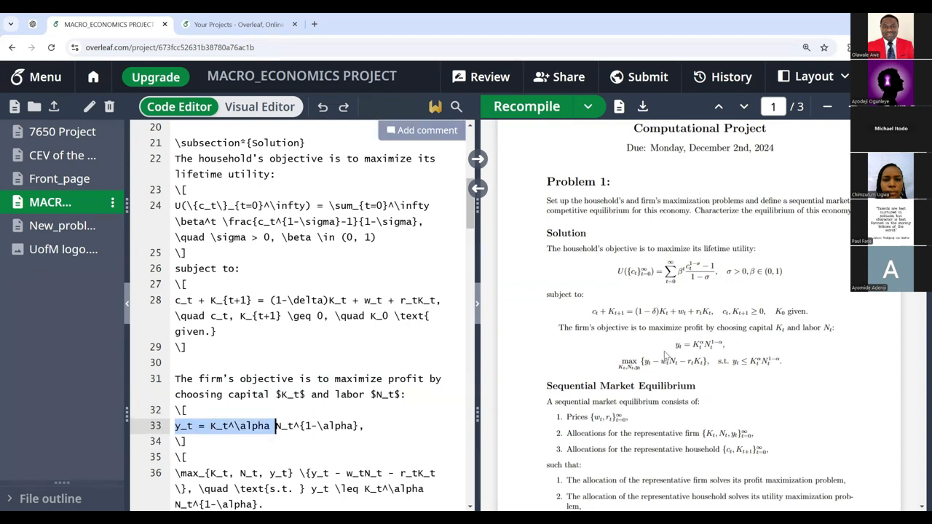
drag(675, 345, 722, 345)
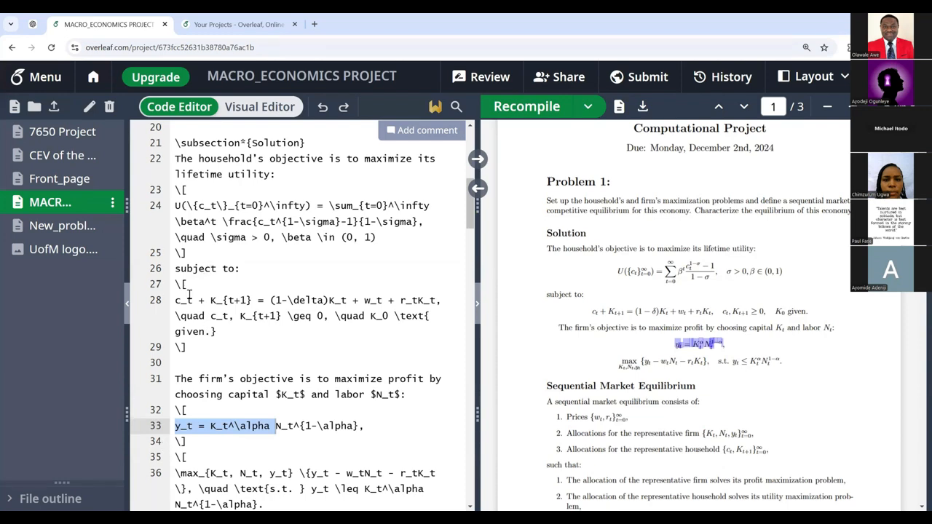
scroll(187, 294, down, 3)
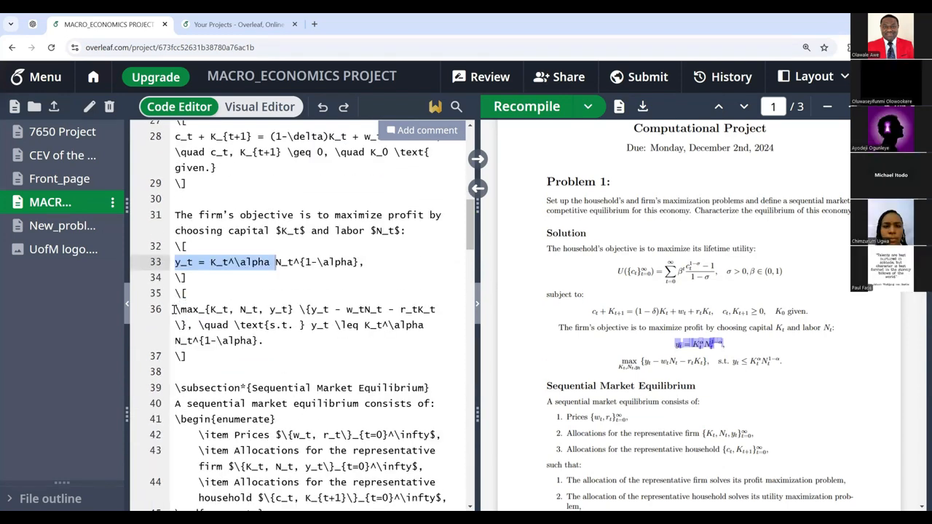
drag(175, 309, 264, 340)
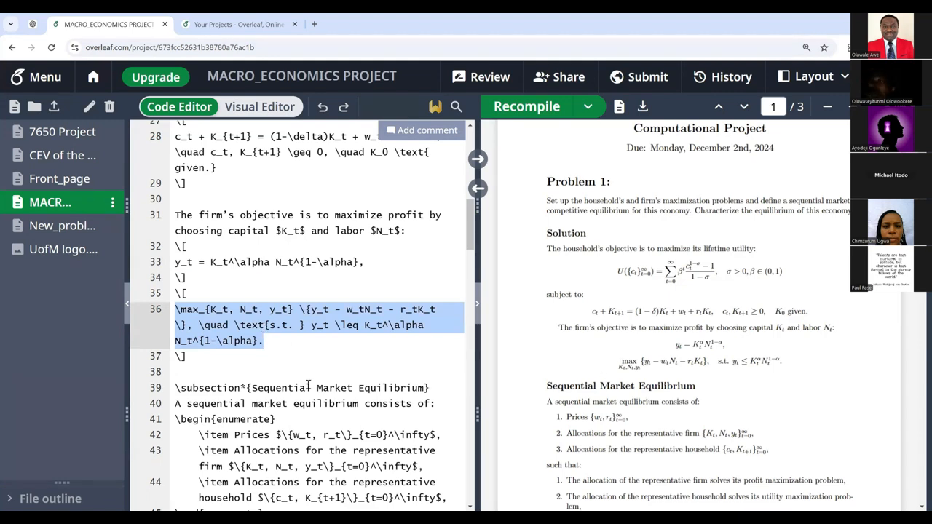
scroll(264, 327, down, 1)
scroll(590, 348, down, 6)
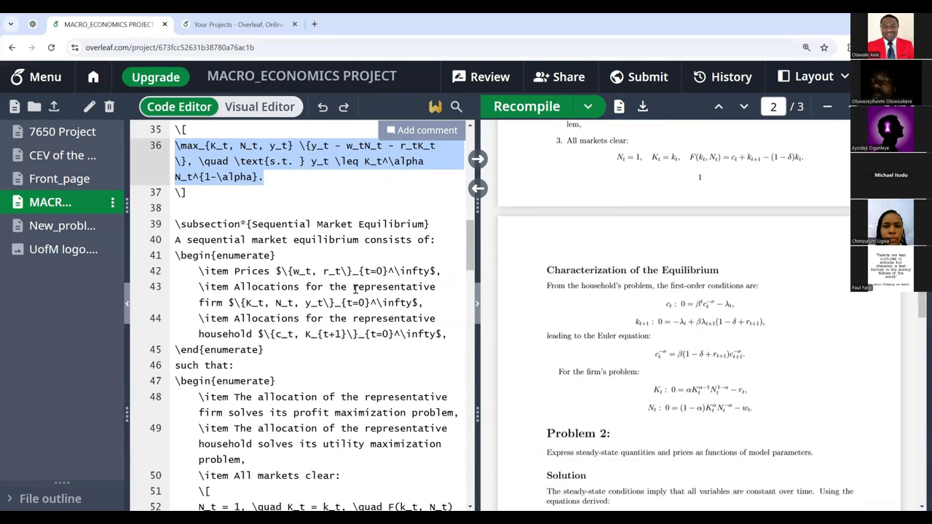
scroll(352, 279, down, 4)
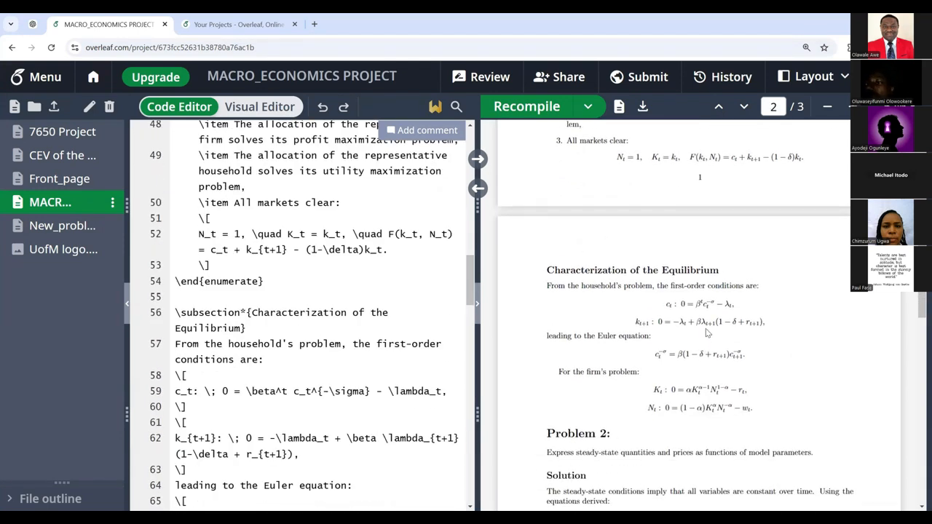
scroll(701, 310, down, 1)
scroll(700, 309, down, 3)
scroll(313, 306, down, 7)
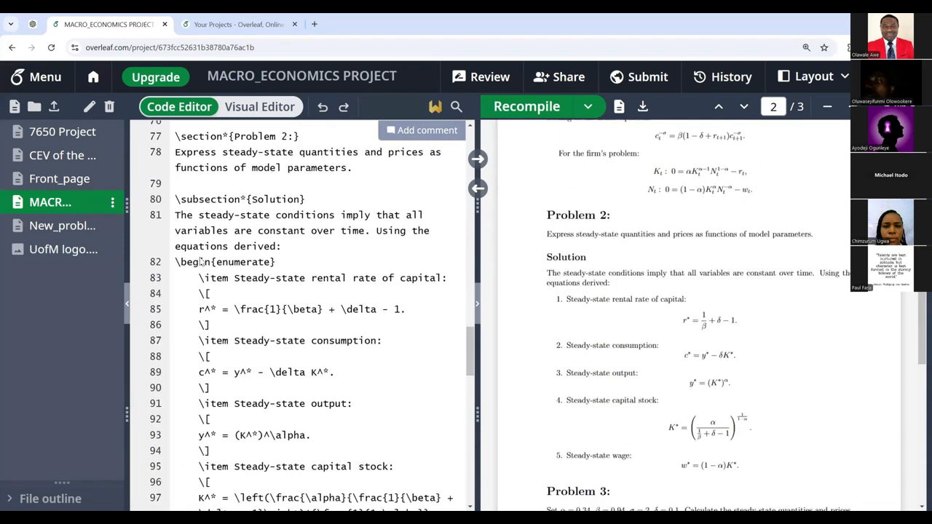
drag(175, 246, 190, 245)
drag(247, 246, 302, 245)
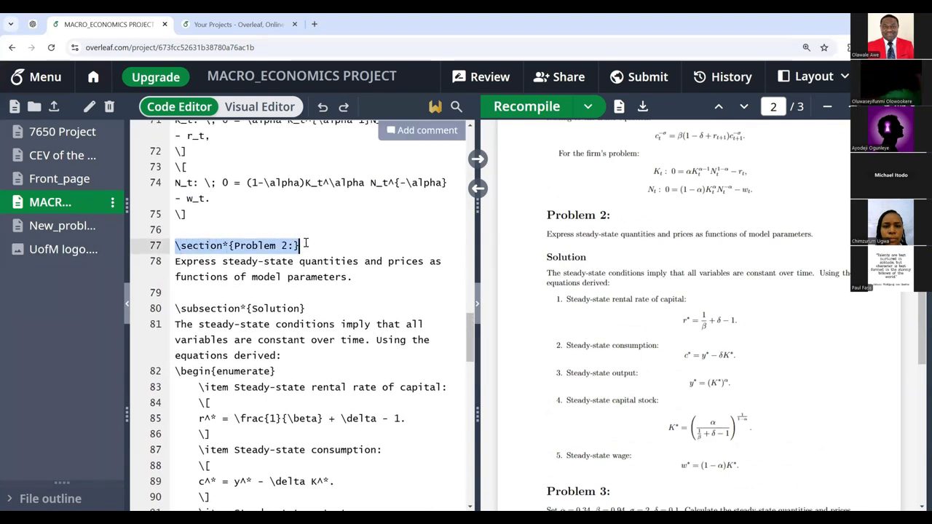
scroll(661, 307, down, 5)
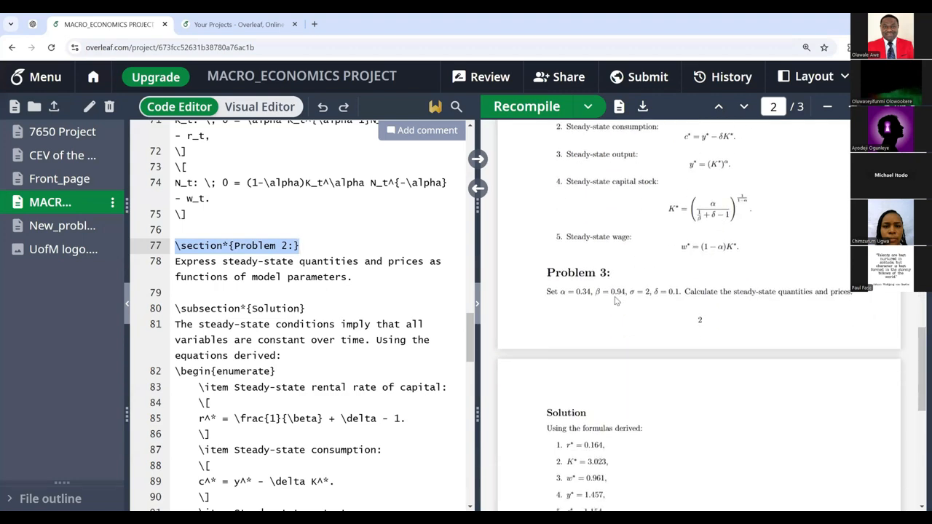
scroll(332, 301, down, 6)
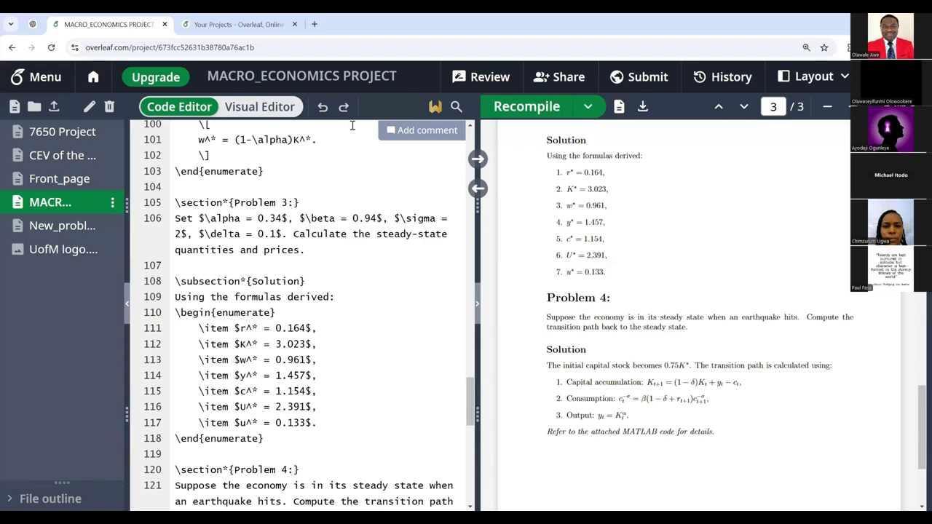
scroll(343, 245, down, 8)
scroll(345, 246, up, 1)
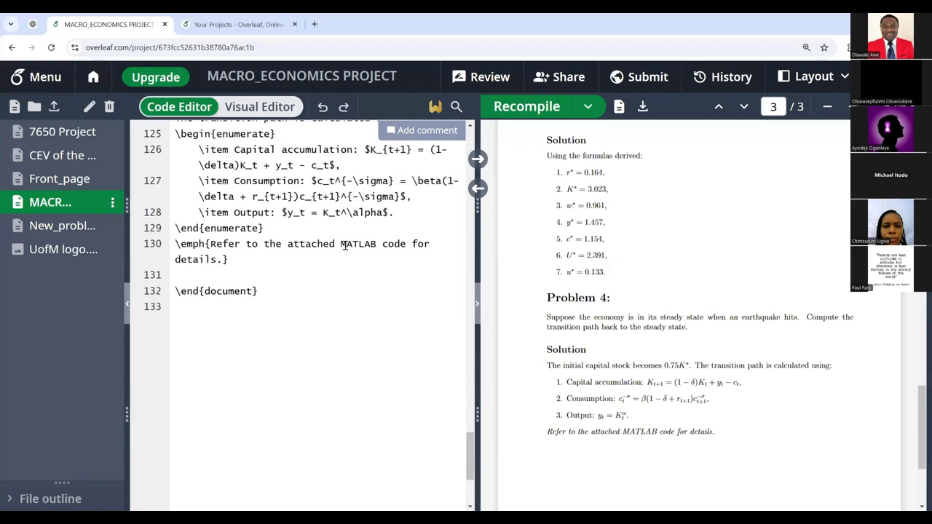
scroll(344, 245, up, 2)
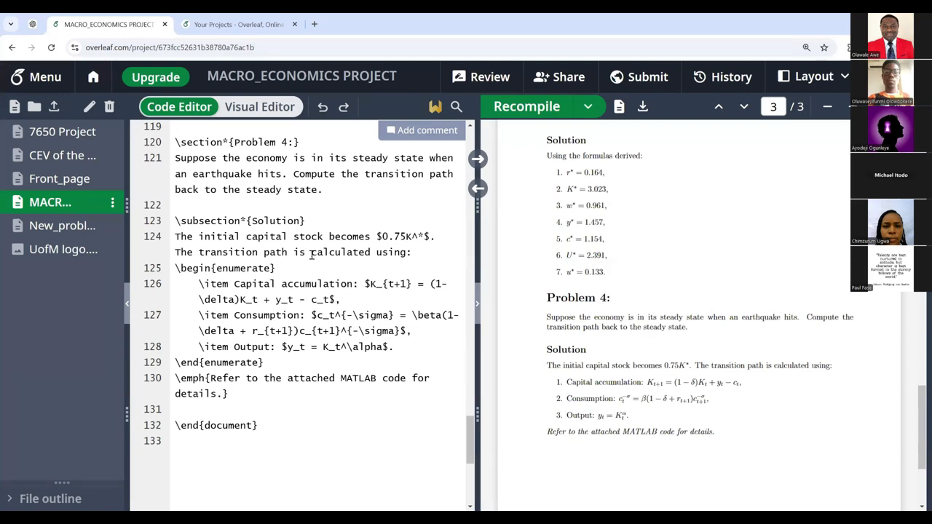
scroll(311, 252, up, 3)
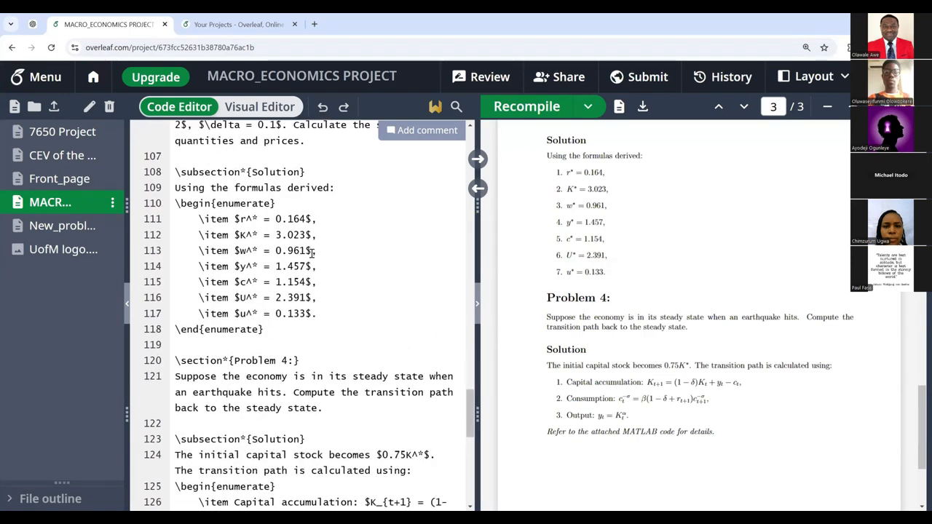
scroll(312, 252, up, 5)
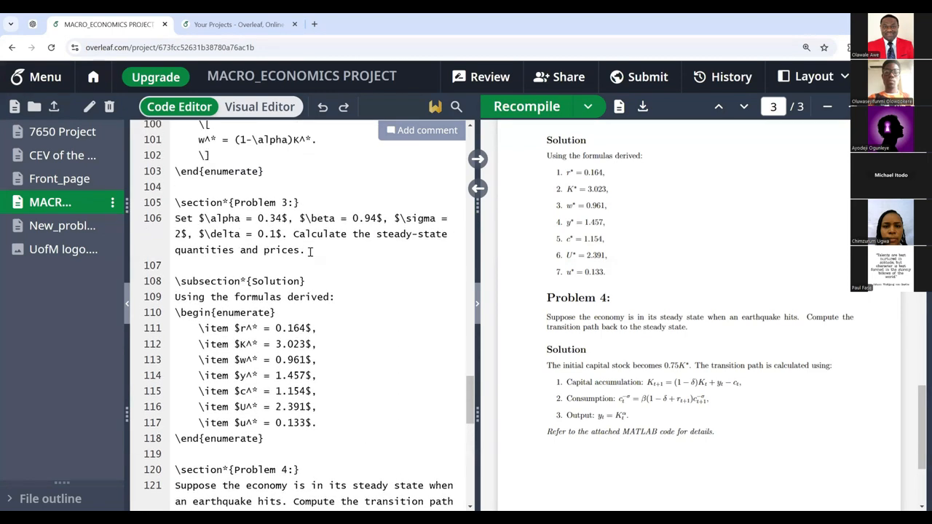
scroll(310, 252, up, 2)
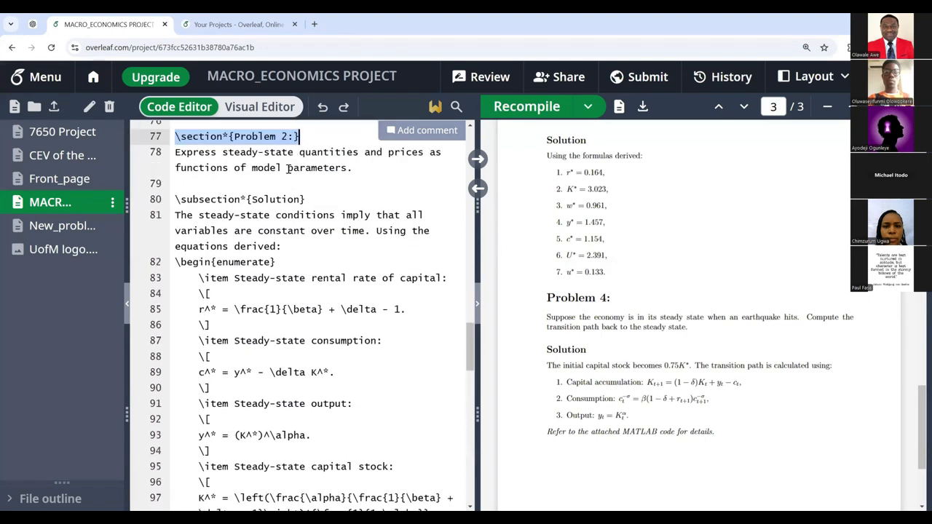
click(301, 184)
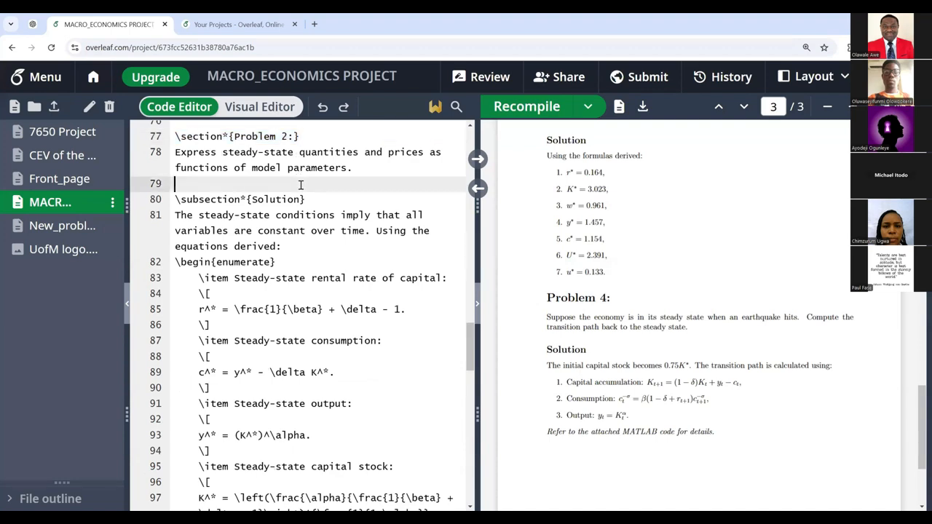
scroll(588, 250, down, 2)
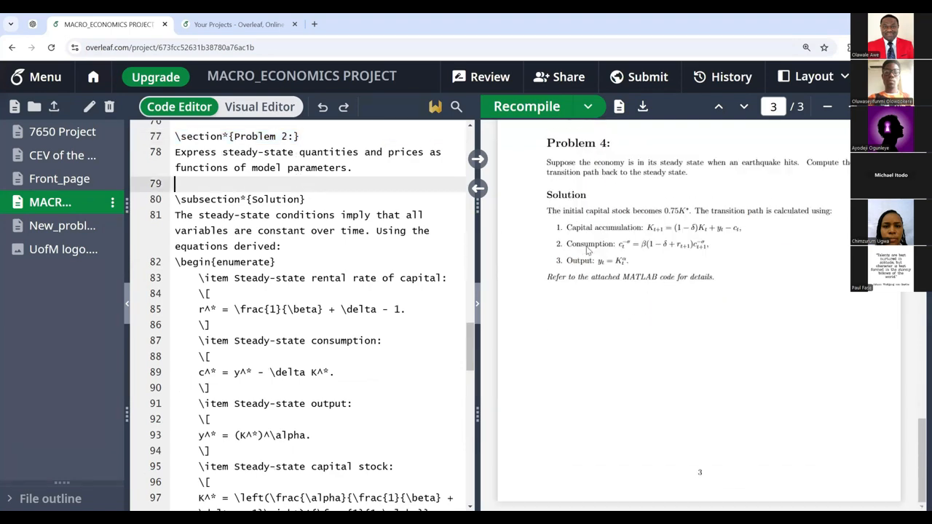
scroll(588, 250, up, 3)
scroll(588, 250, down, 1)
scroll(588, 250, down, 2)
scroll(588, 249, up, 7)
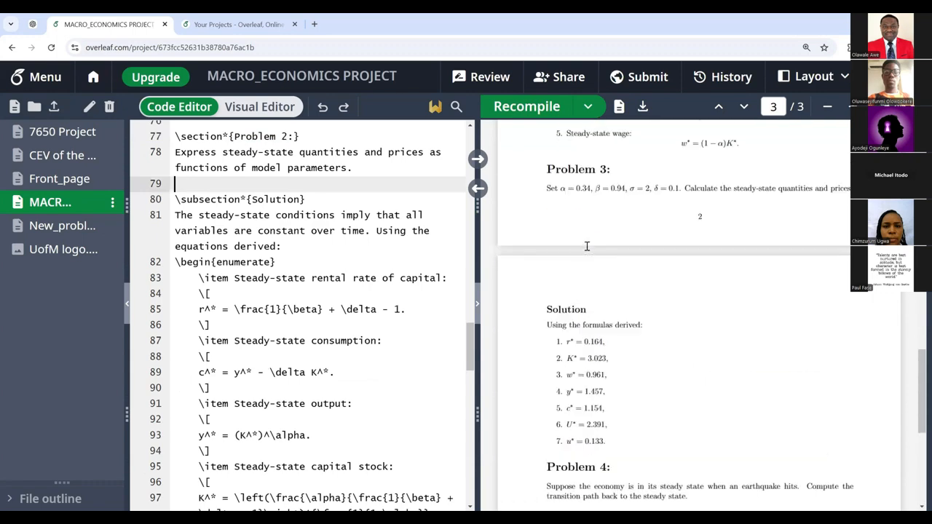
scroll(587, 246, up, 5)
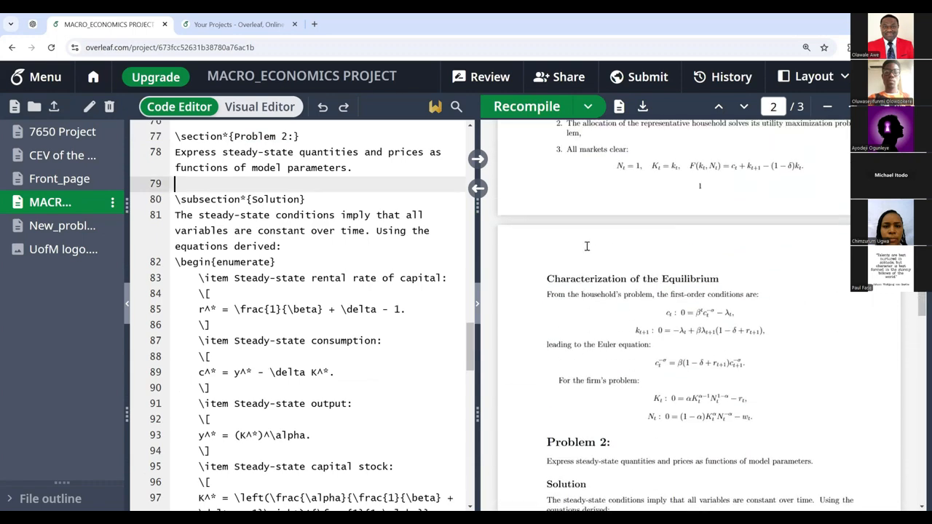
scroll(586, 250, up, 3)
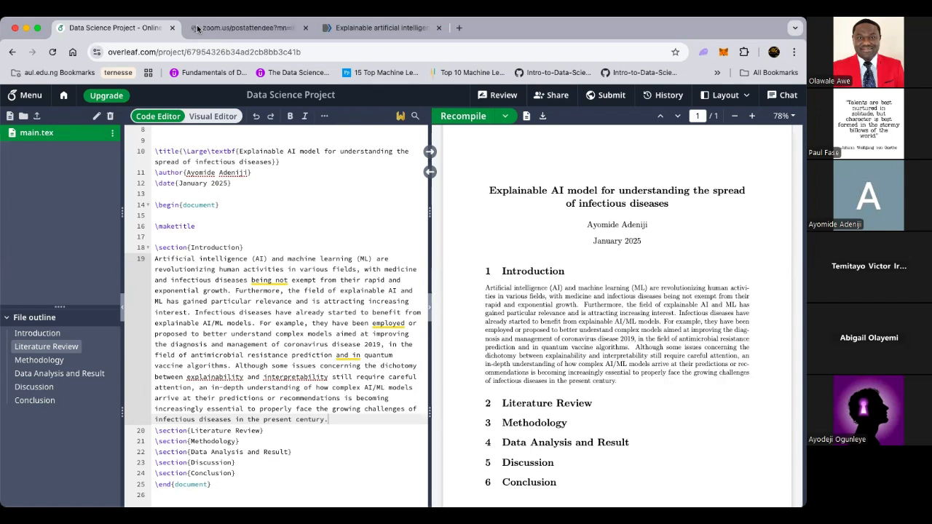
Step: In the Data Science Project's main.tex, put the caret on empty line 17 below \maketitle
click(155, 236)
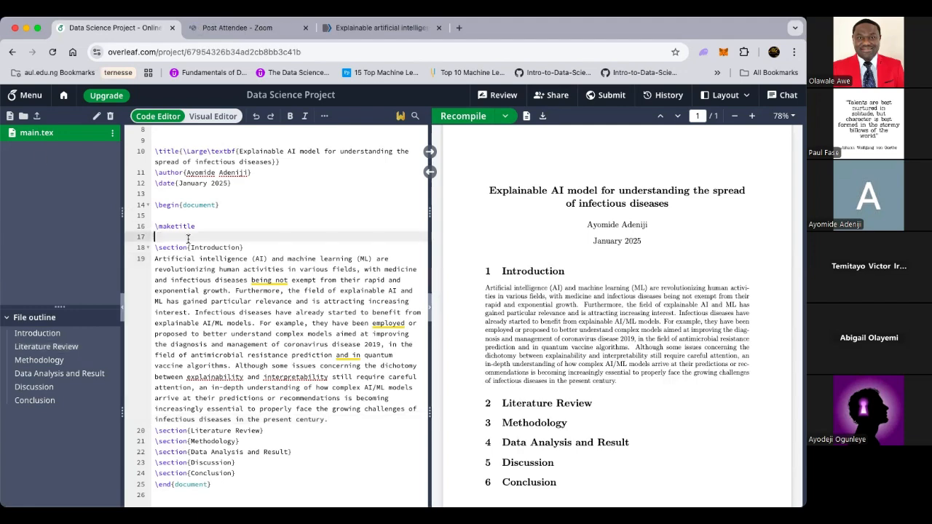
Step: Insert an empty abstract environment above \section{Introduction}
key(Return)
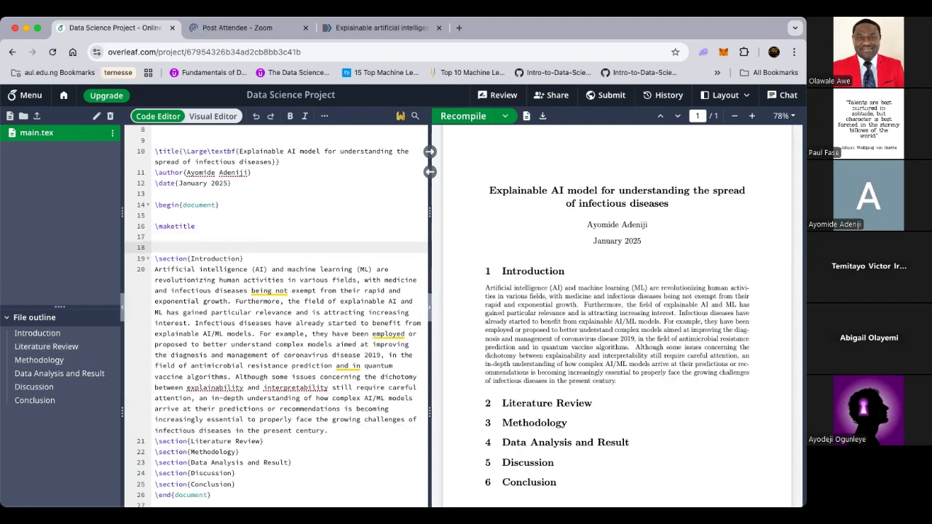
click(179, 259)
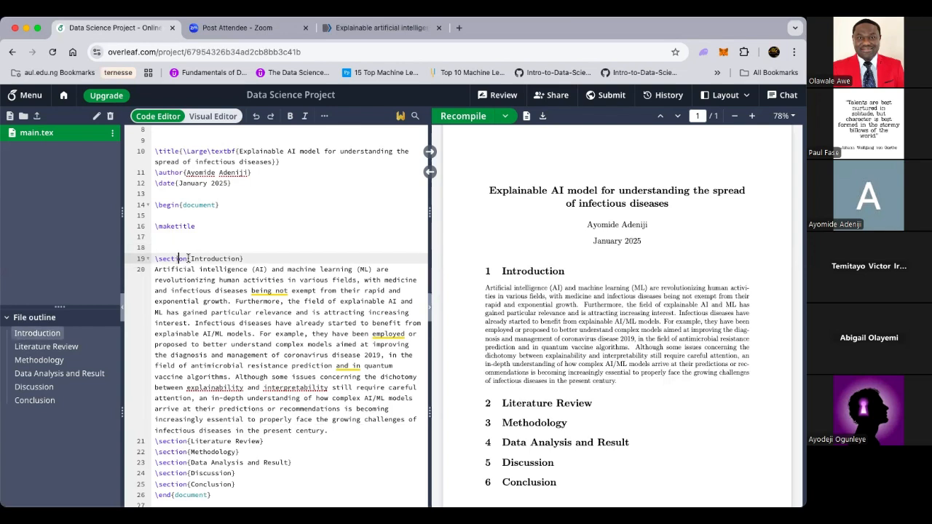
click(155, 247)
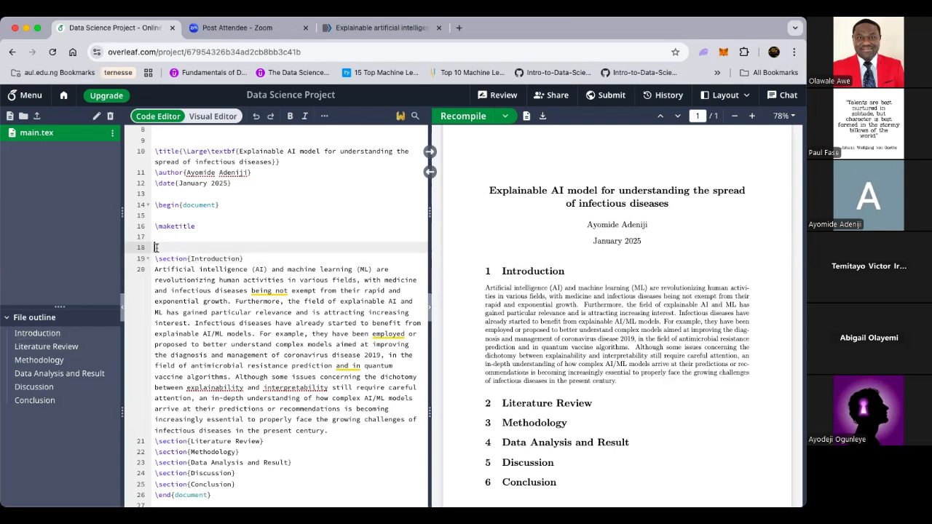
text(\)
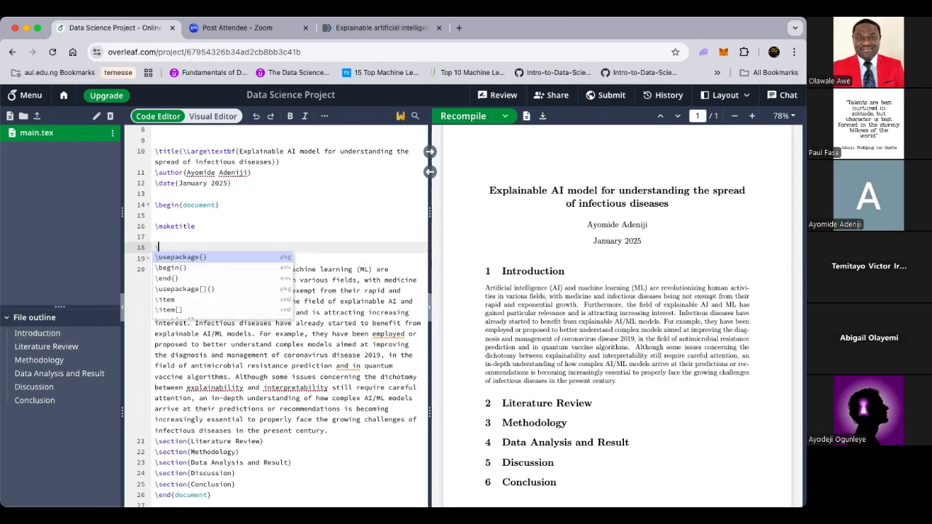
text(b)
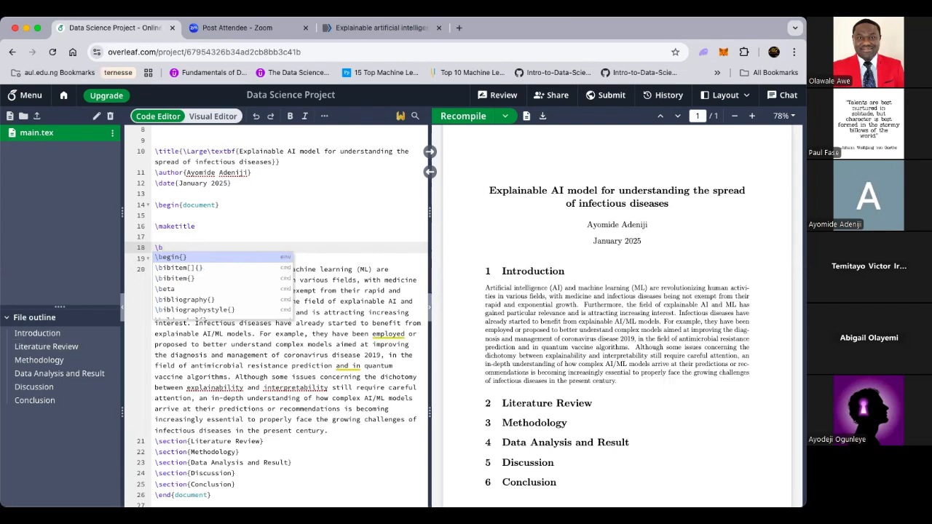
key(Return)
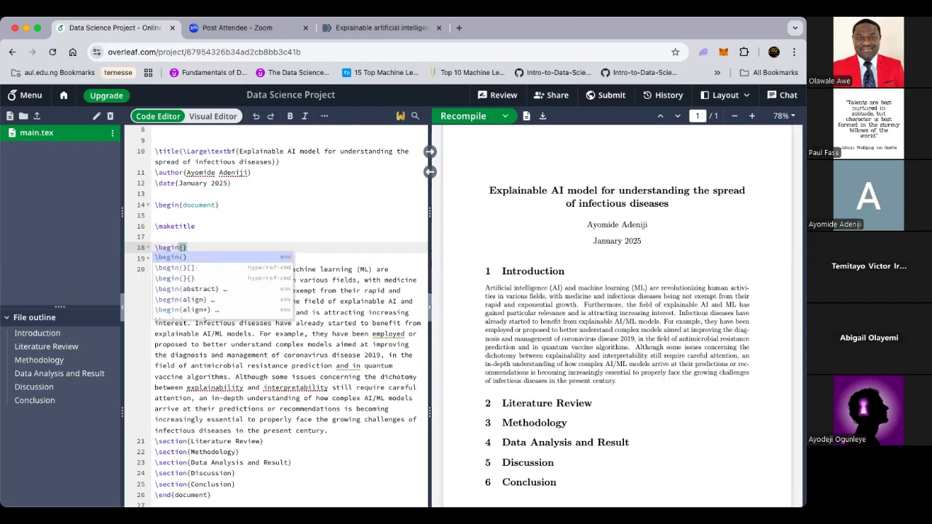
text(abs)
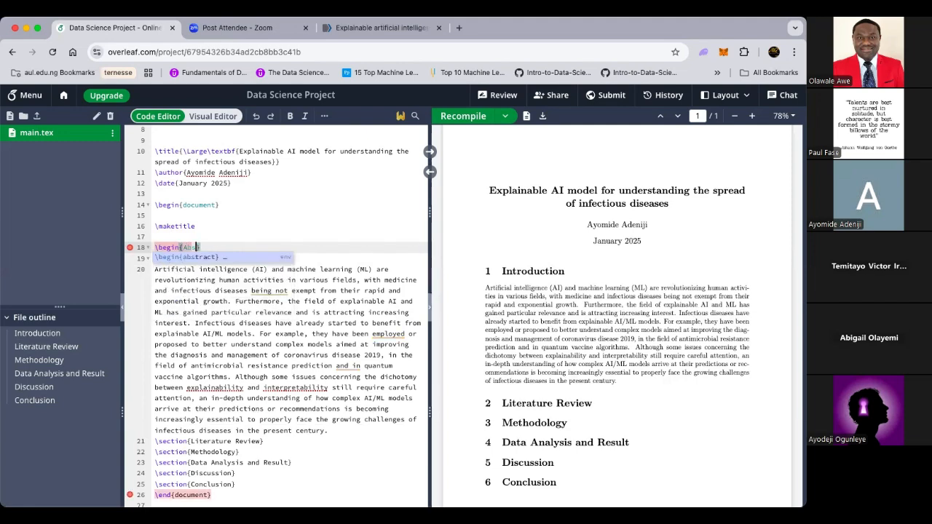
key(Down)
key(Return)
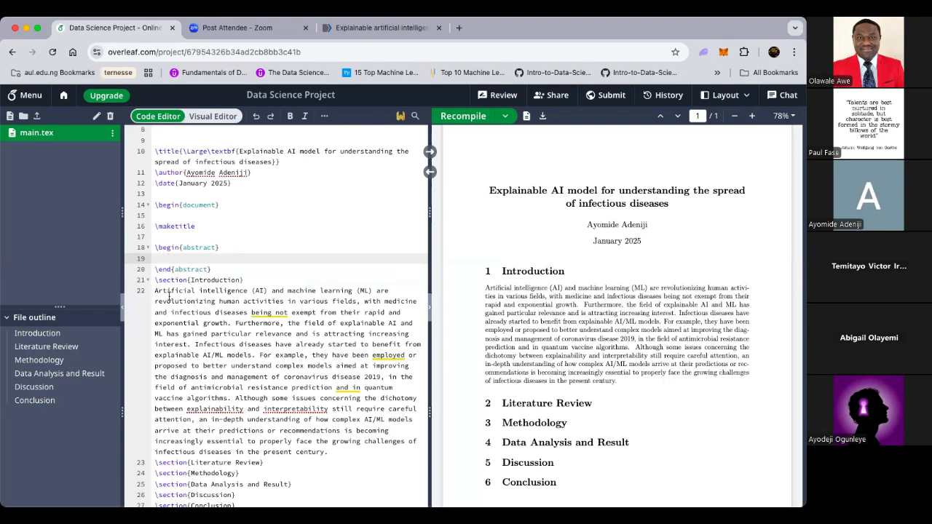
Step: Paste the Introduction's opening sentences into the abstract and recompile the PDF
drag(328, 452, 257, 397)
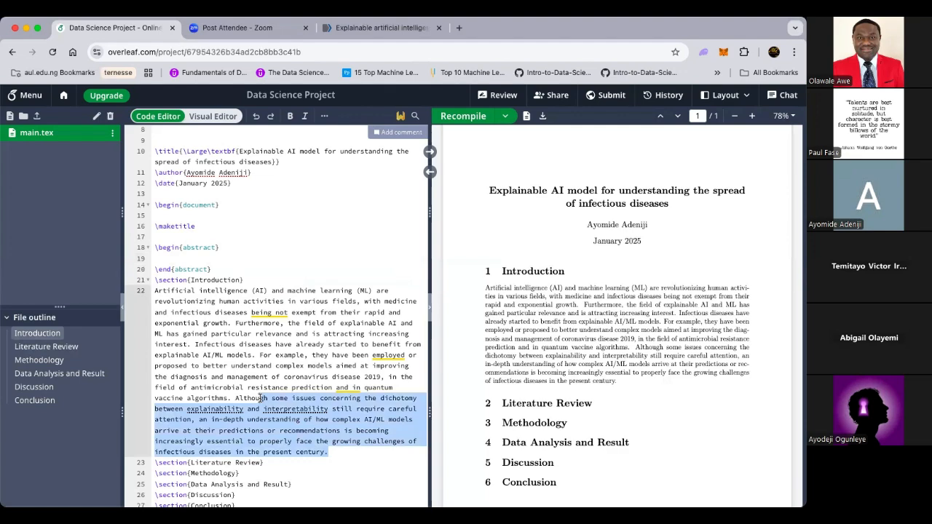
click(396, 387)
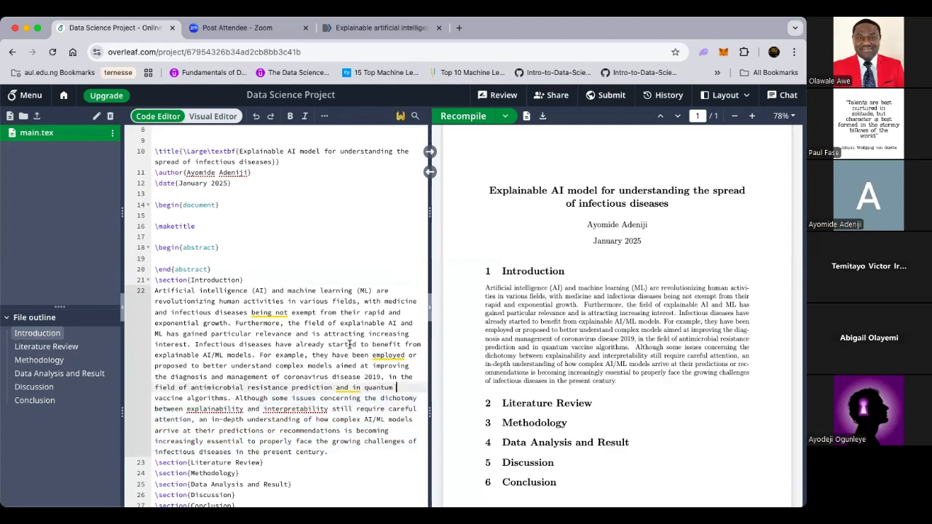
drag(256, 354, 154, 290)
key(super+c)
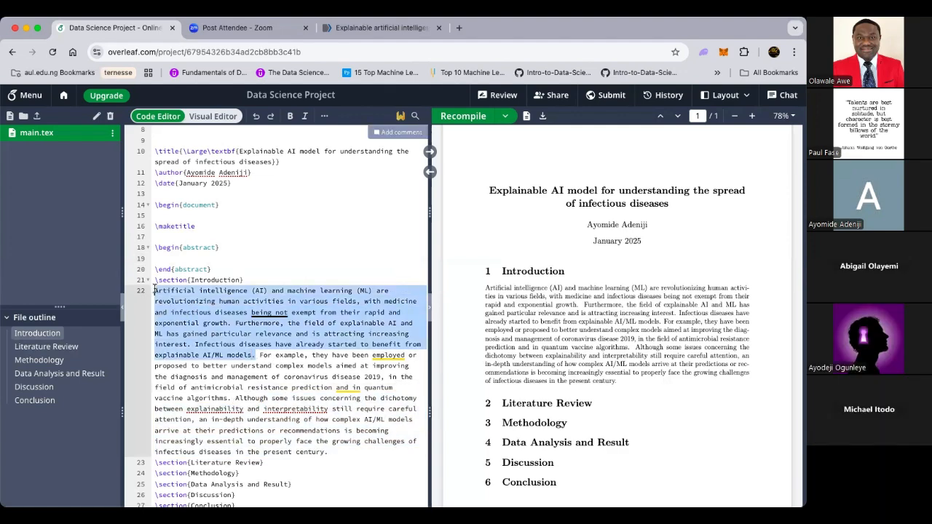
click(172, 258)
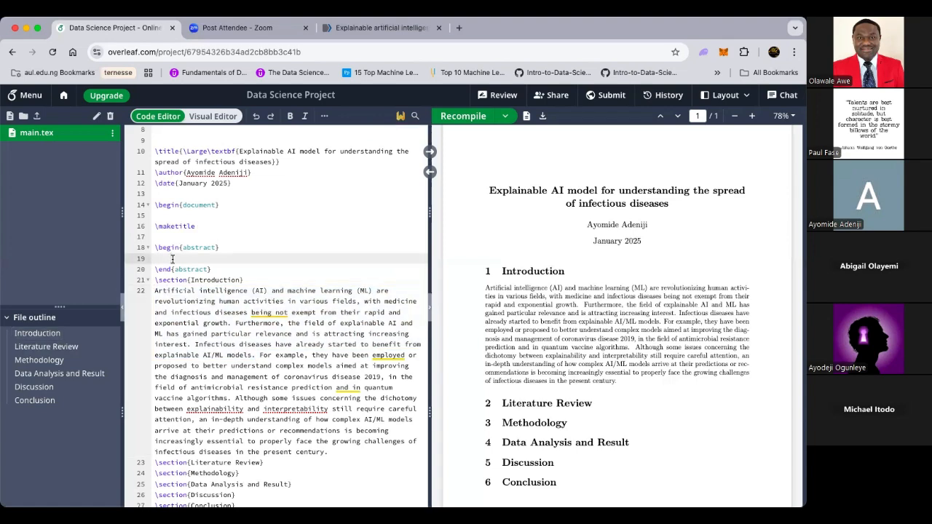
key(super+v)
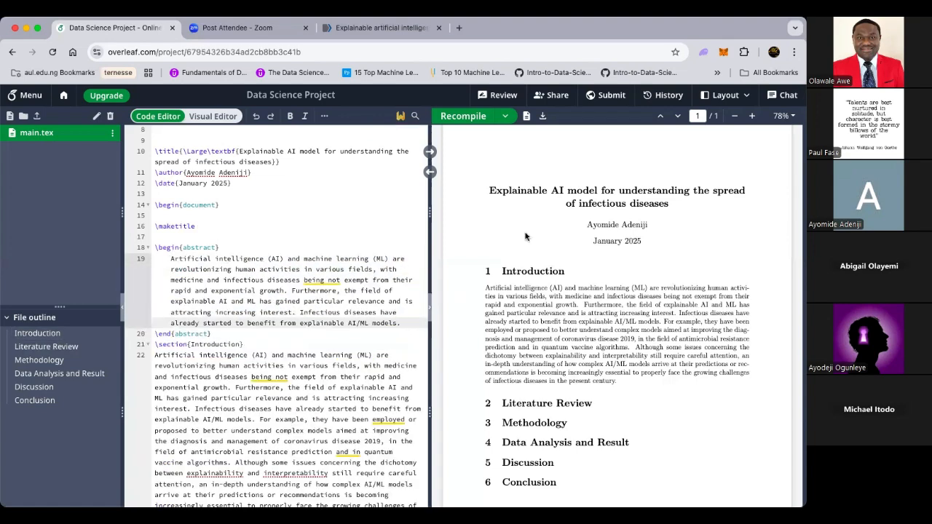
click(464, 117)
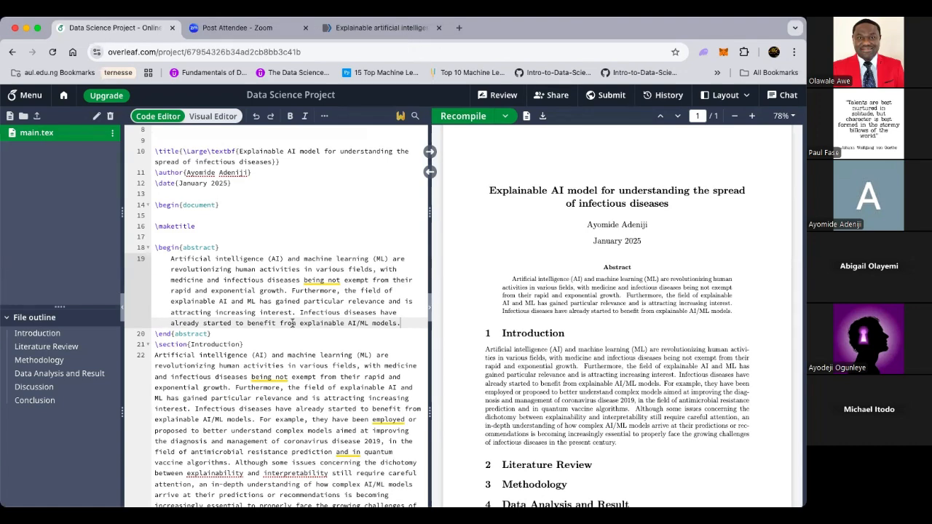
scroll(291, 323, down, 3)
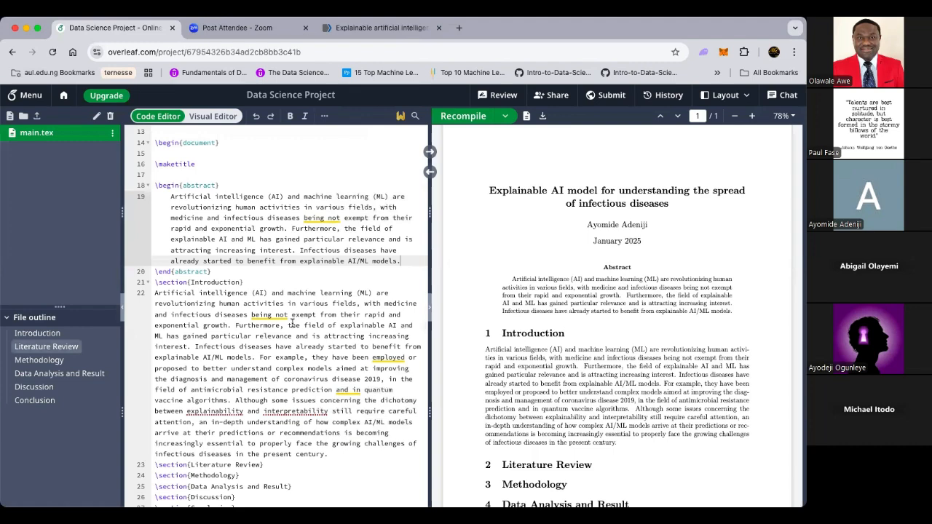
scroll(292, 323, down, 4)
click(244, 381)
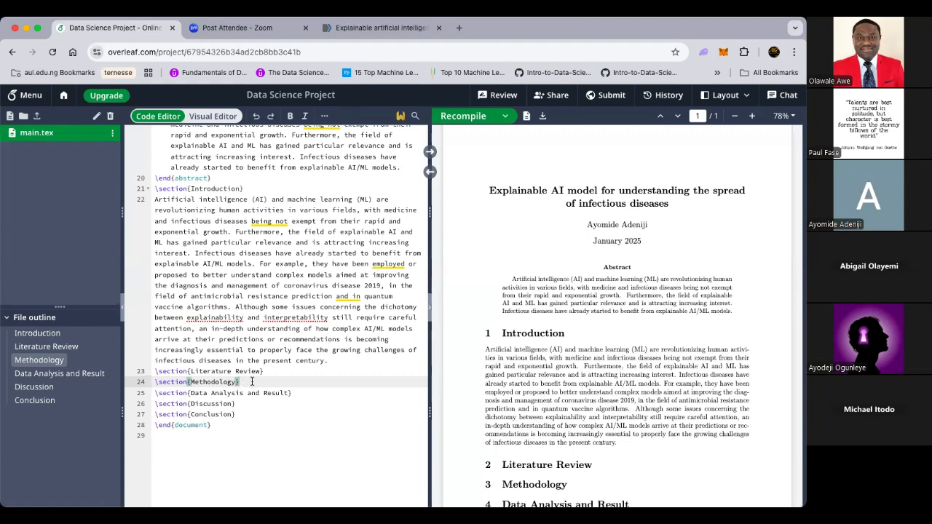
Step: Insert an equation environment on a new line below the Methodology heading
key(Return)
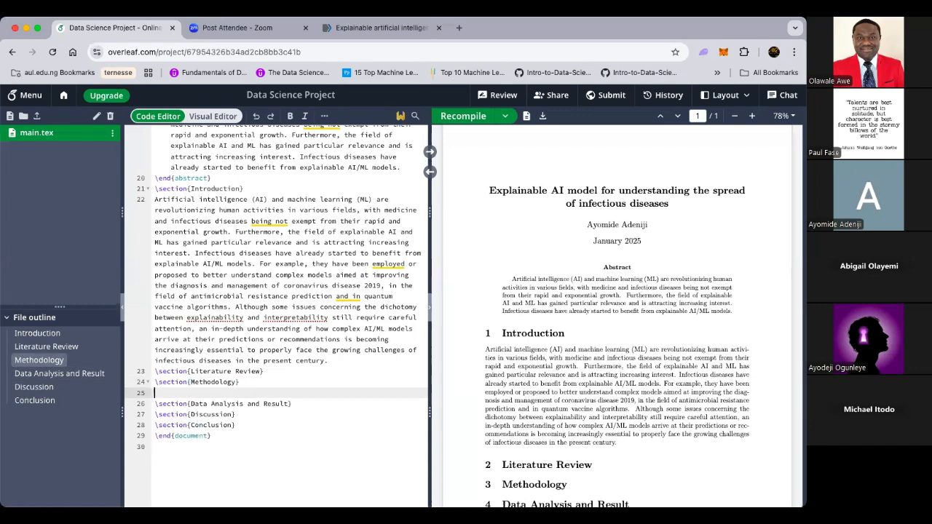
text(\)
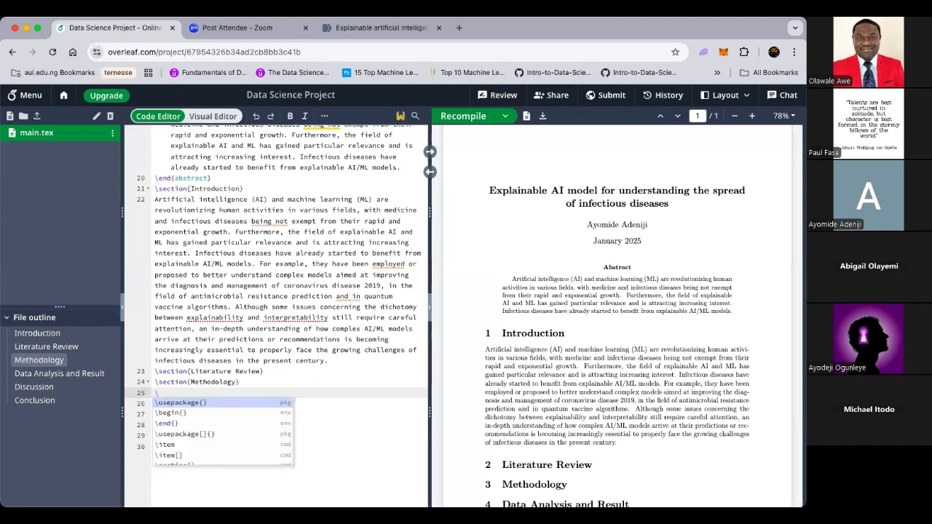
text(beg)
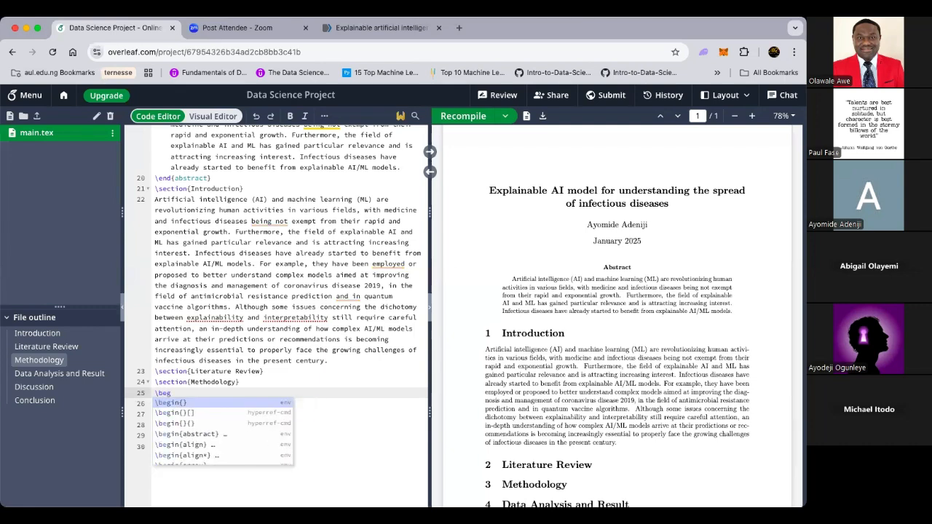
text(in{e)
key(Down)
key(Return)
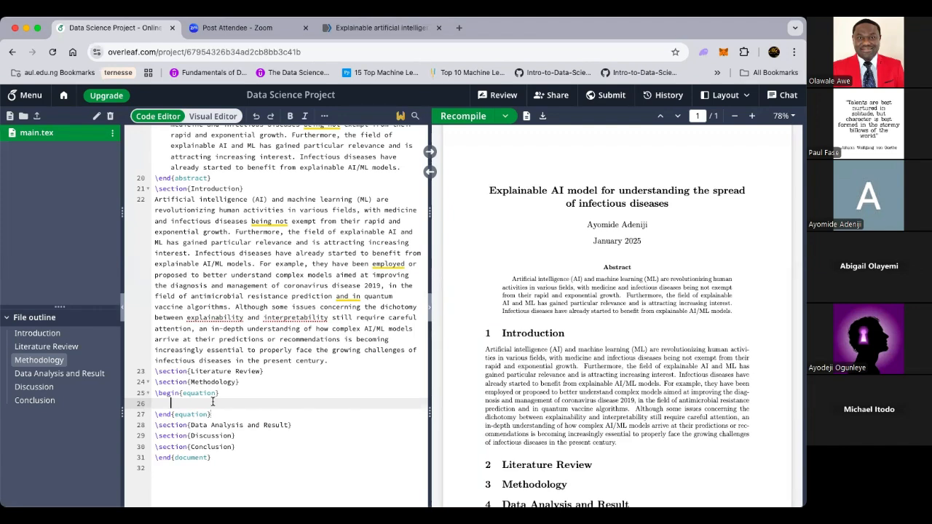
Step: Write S.I = \frac{P*R*T}{100} inside the equation and recompile
text(s)
key(BackSpace)
text(S)
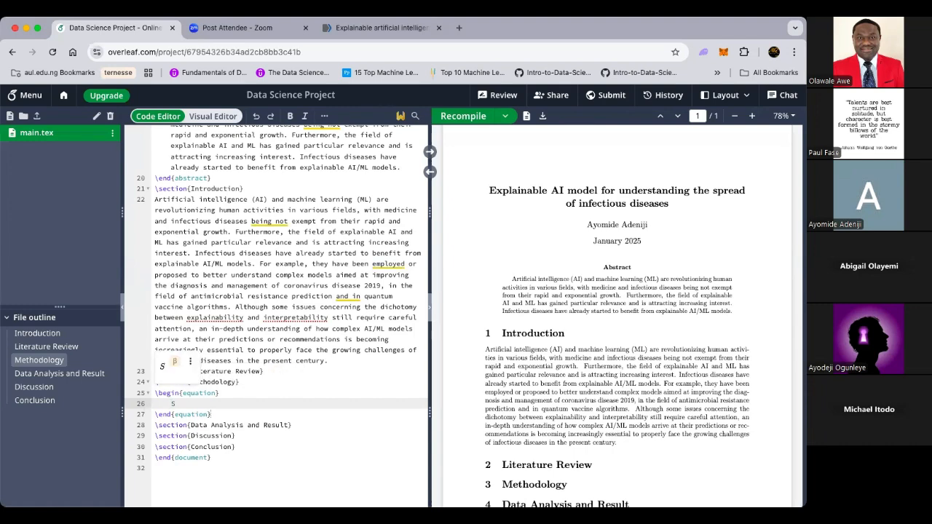
text(.I)
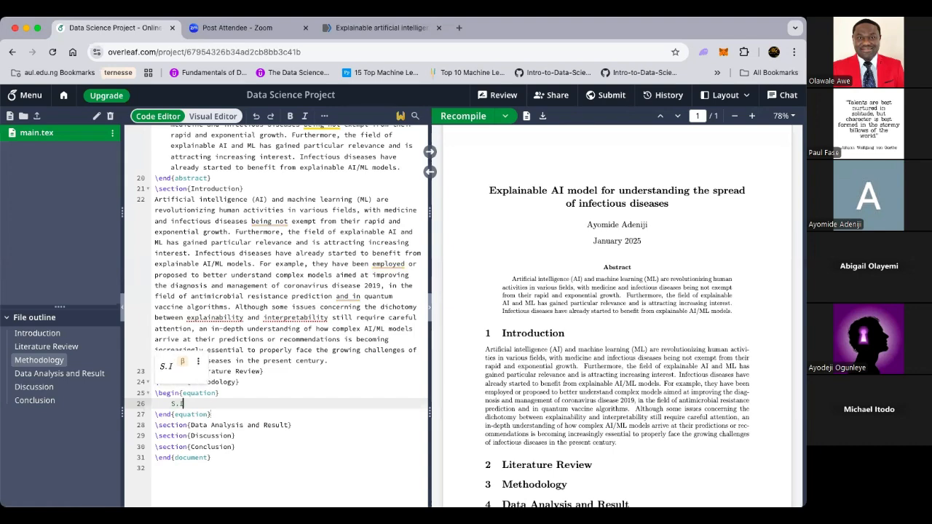
text( = P)
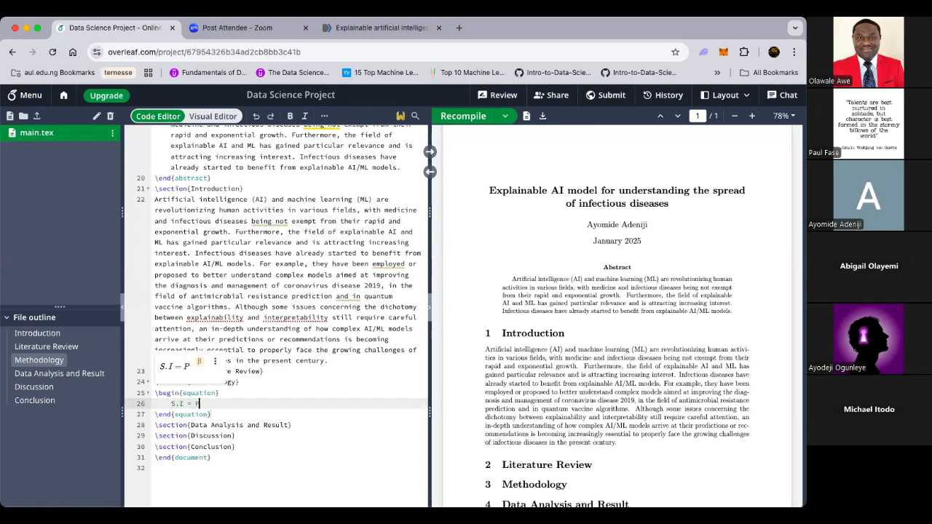
text(*r*t)
key(BackSpace)
key(BackSpace)
key(BackSpace)
key(BackSpace)
key(BackSpace)
text(fr)
key(BackSpace)
key(BackSpace)
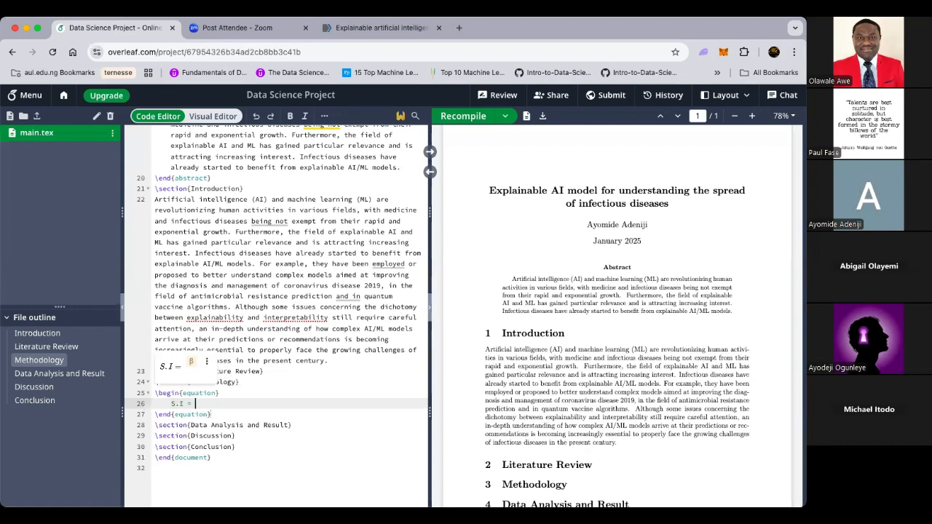
text(r)
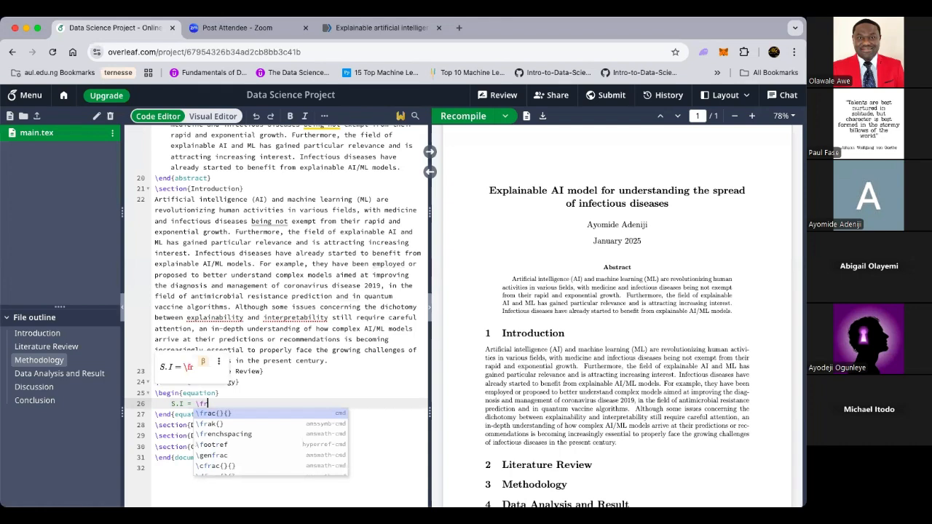
key(Return)
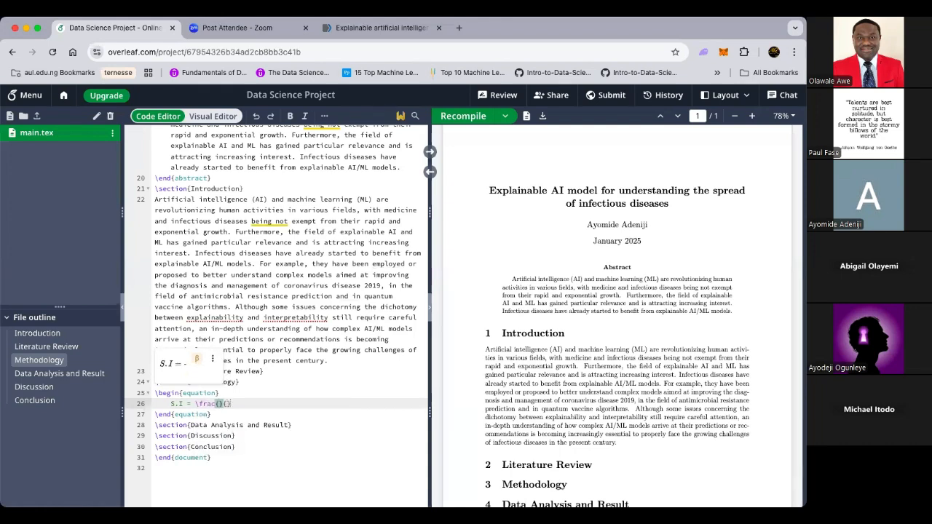
text(S)
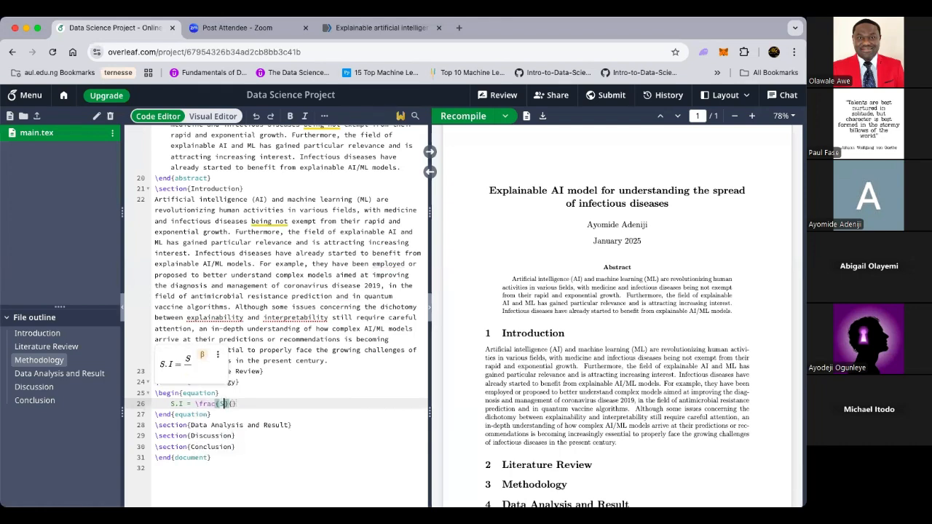
text(*R)
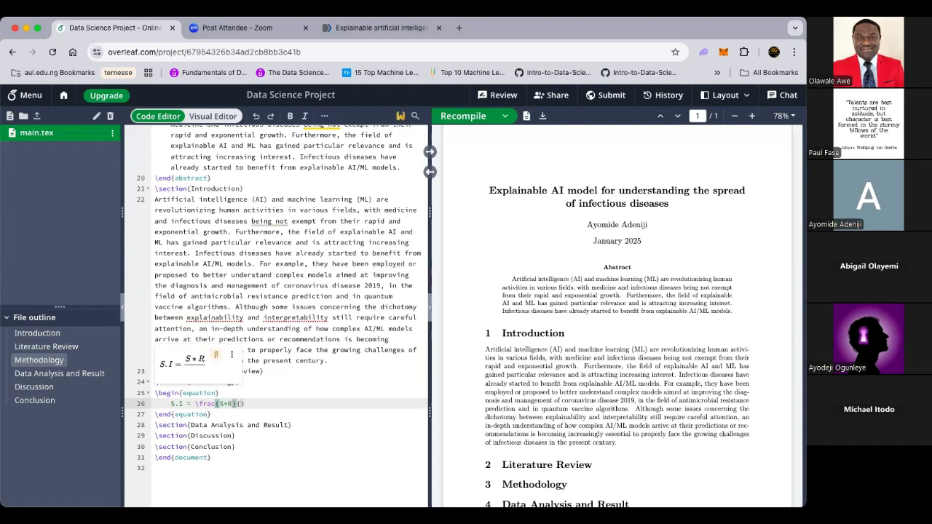
text(*T)
key(Right)
key(Right)
text(100)
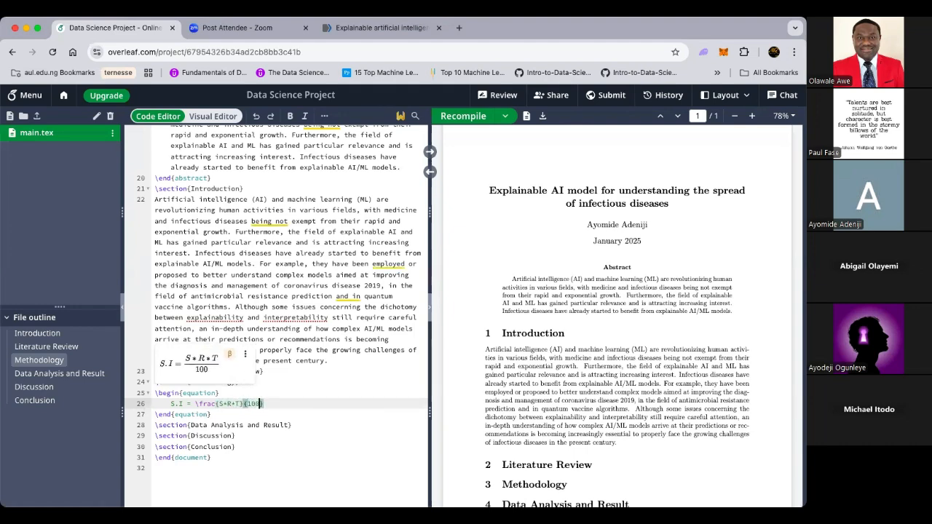
key(Right)
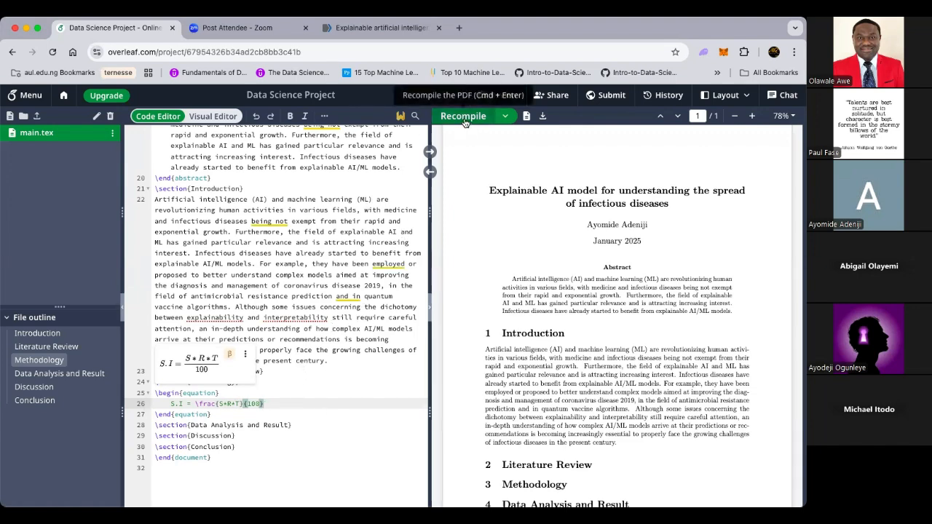
double_click(222, 404)
text(P)
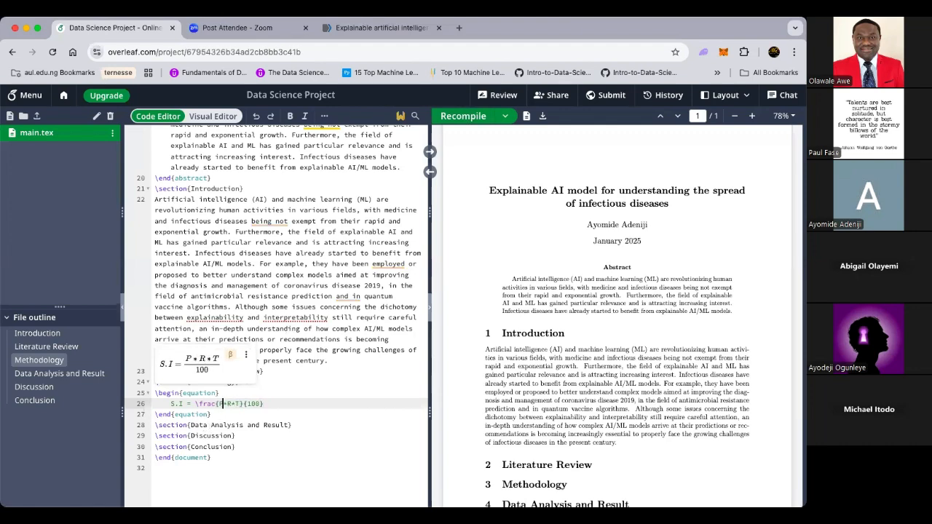
click(466, 116)
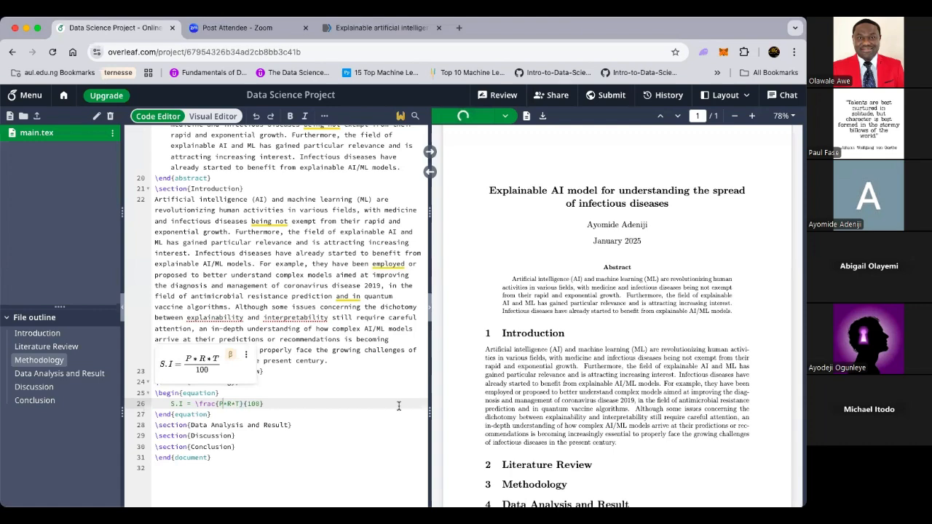
Step: Open a new line after the first equation's \end{equation}
scroll(539, 413, down, 3)
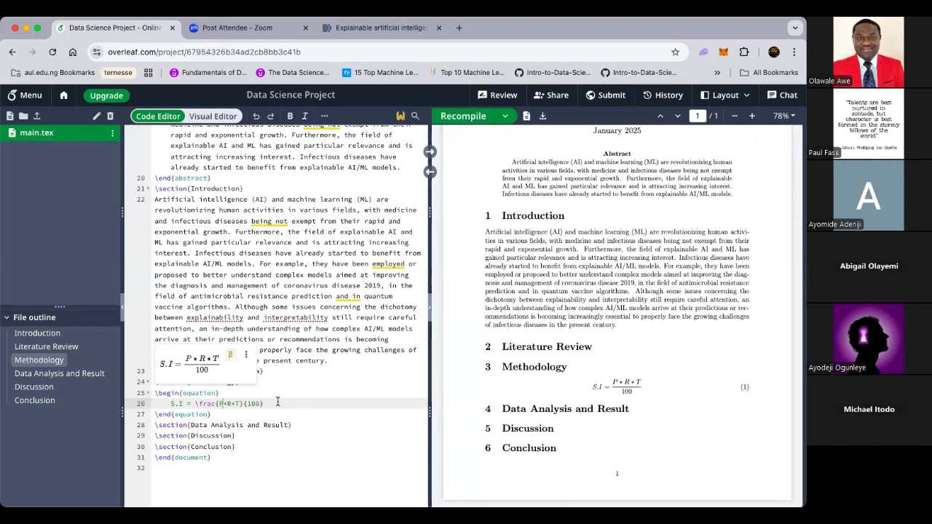
click(277, 403)
key(Return)
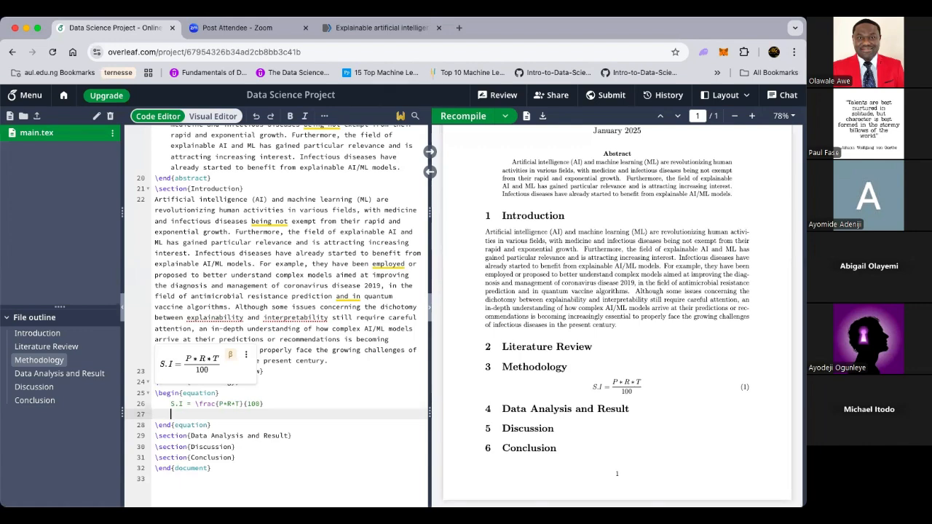
text(Y = Mx)
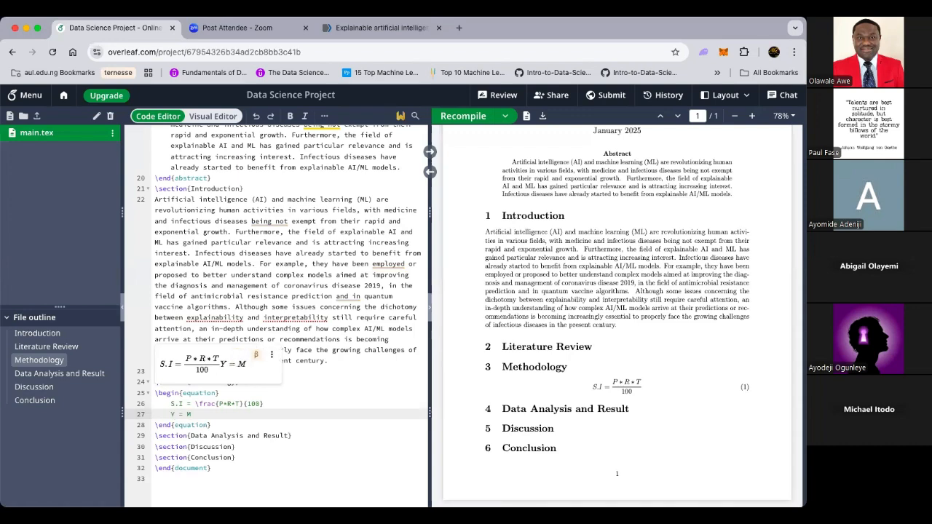
key(BackSpace)
key(BackSpace)
key(BackSpace)
key(BackSpace)
key(BackSpace)
key(BackSpace)
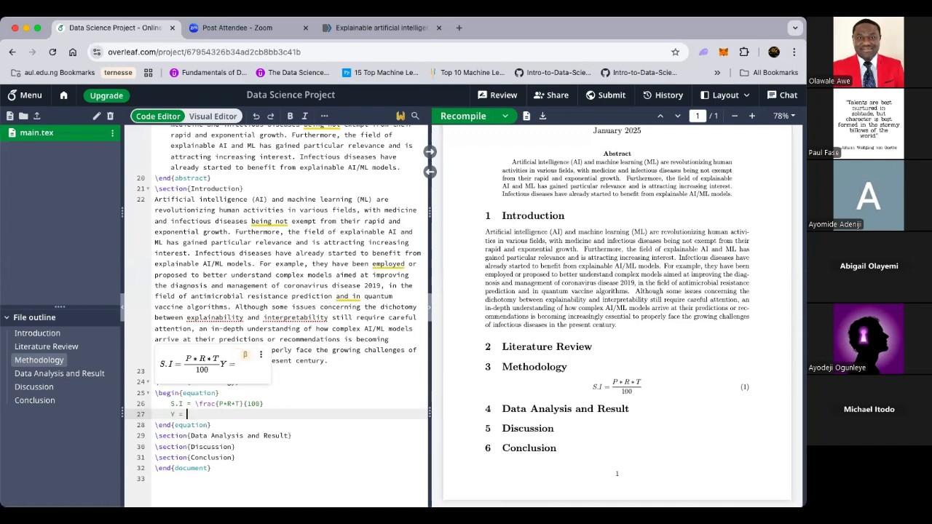
key(BackSpace)
key(BackSpace)
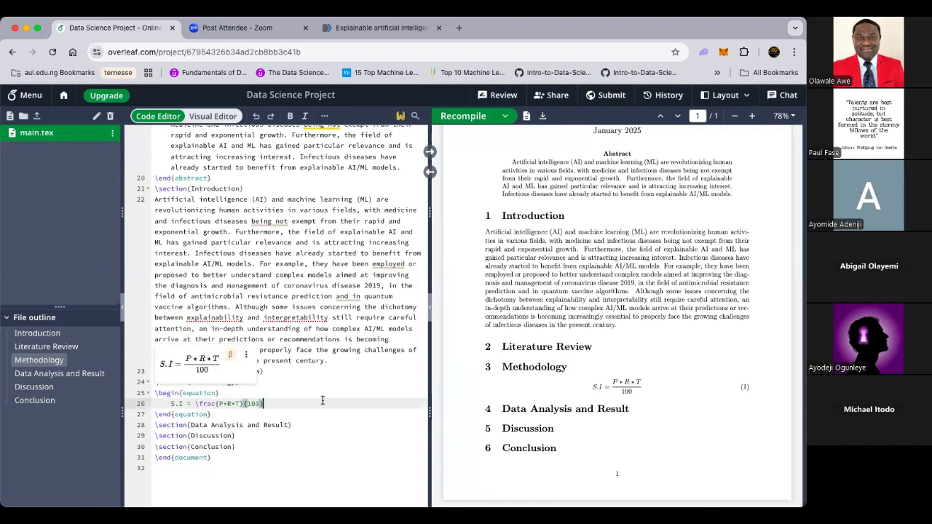
click(234, 416)
key(Return)
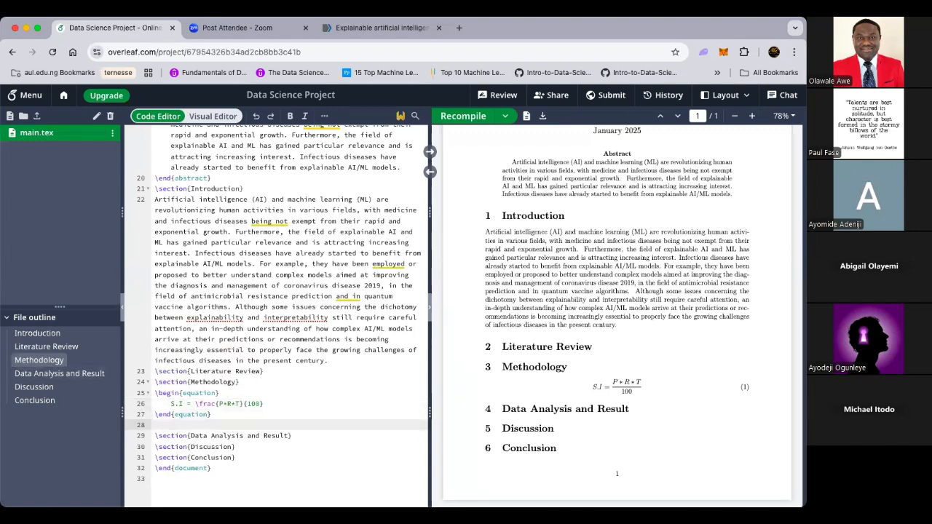
Step: Add a second equation environment containing y = mx + c and recompile
text(\begin)
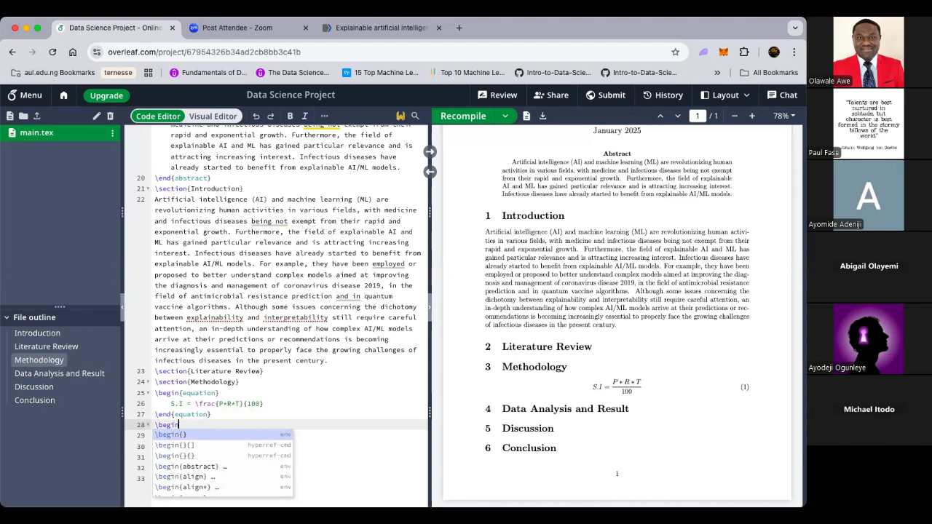
text({eq)
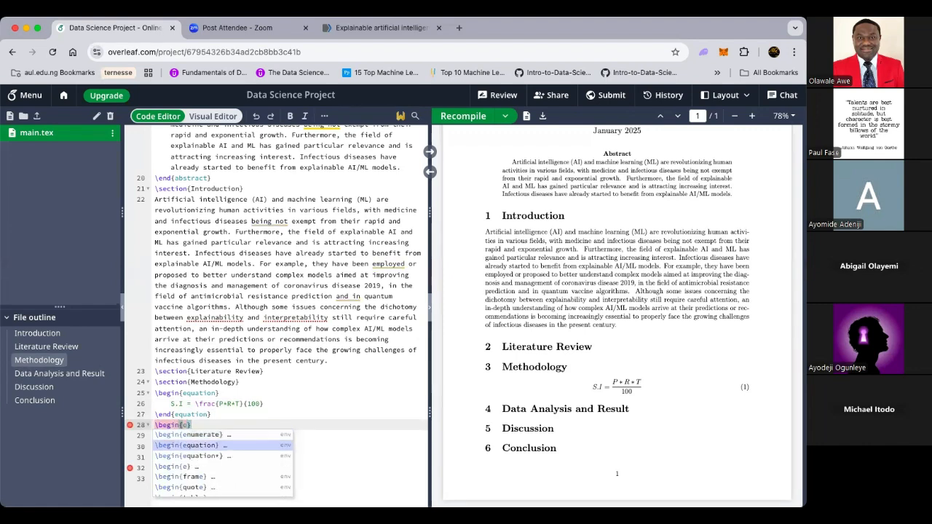
key(Return)
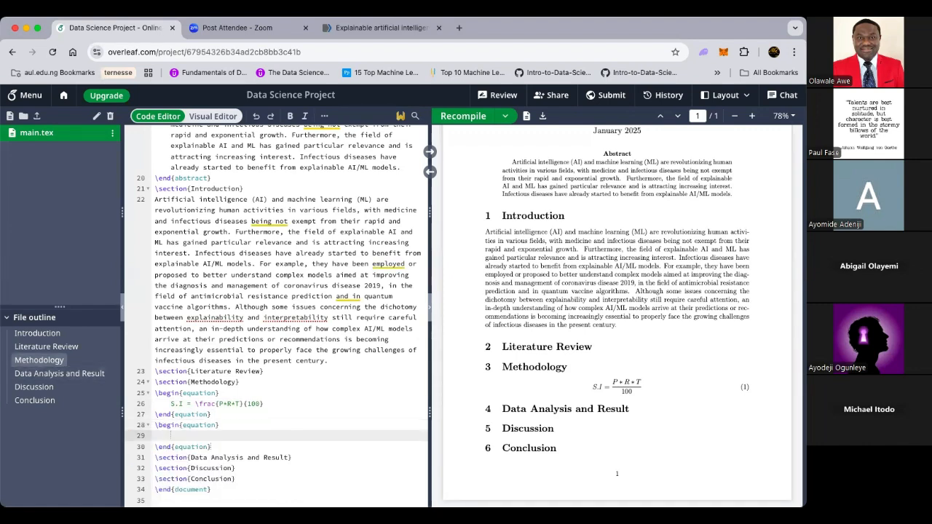
text(y = m)
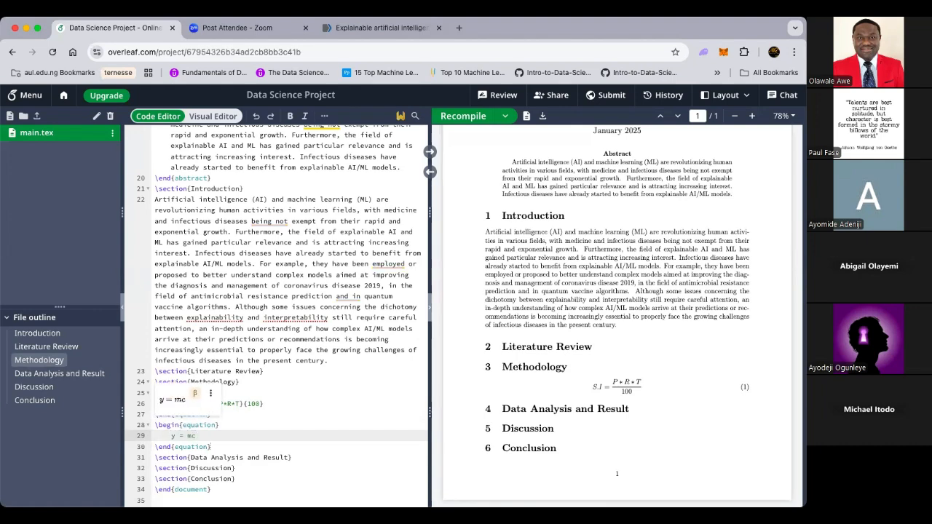
text(x + c)
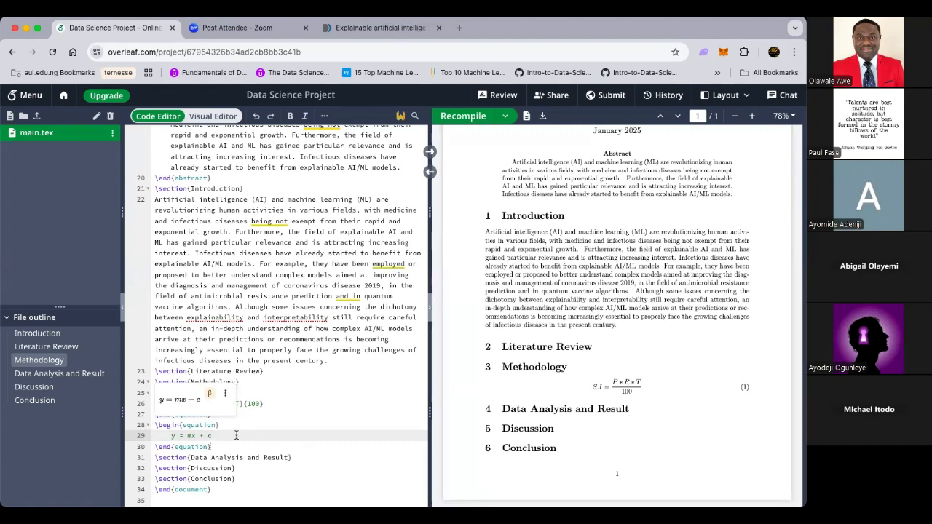
click(219, 446)
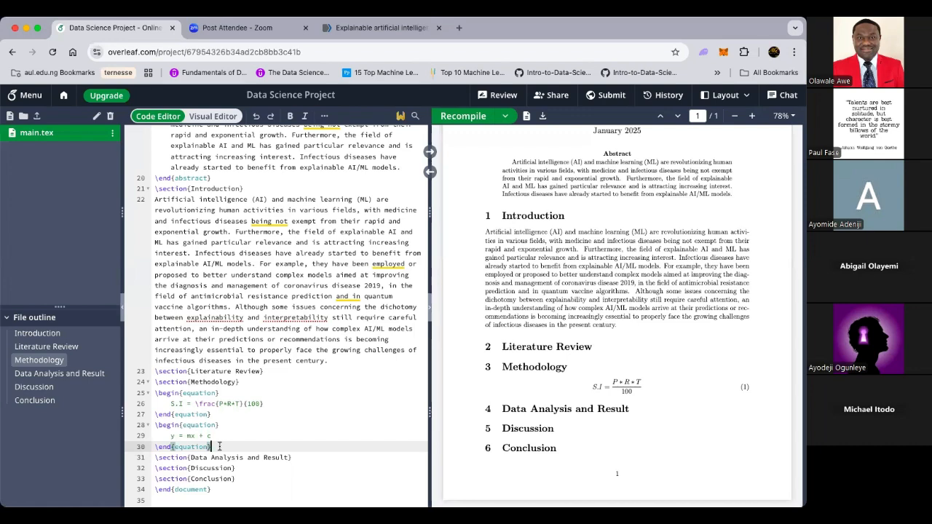
click(463, 117)
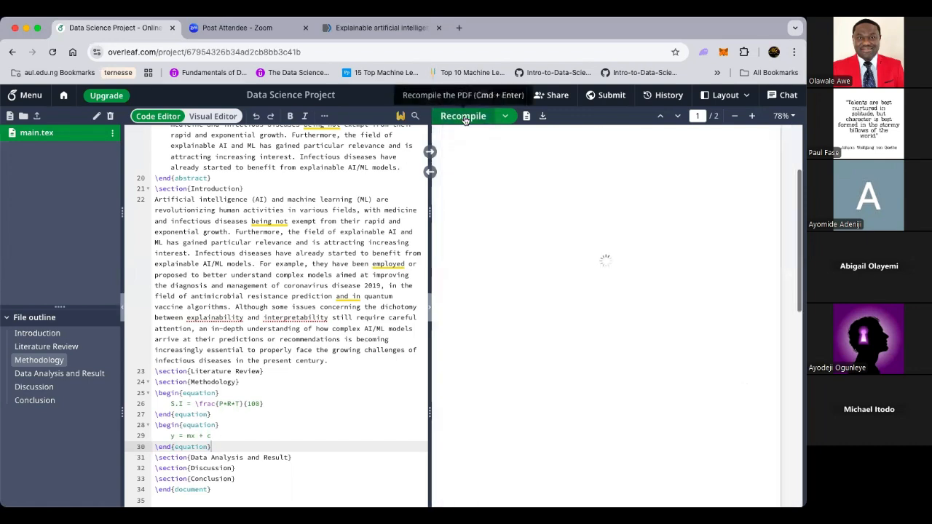
click(217, 415)
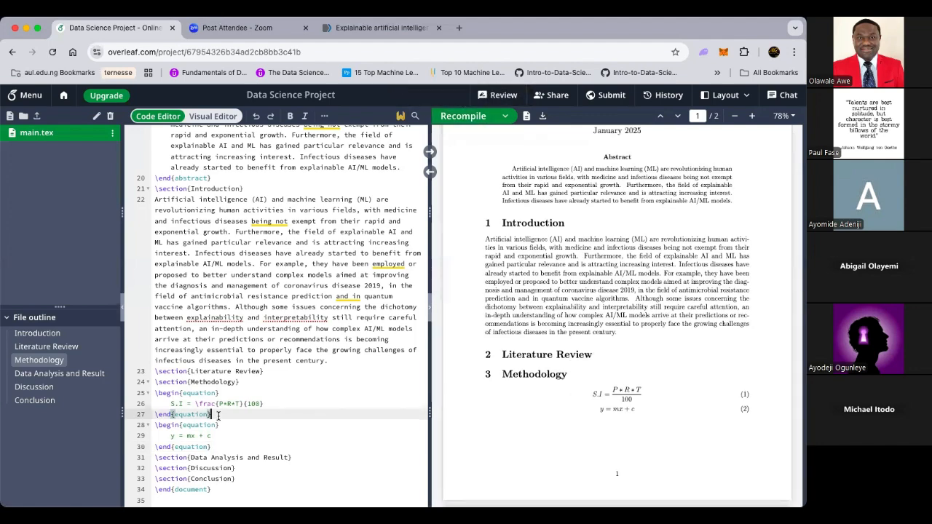
Step: Separate the two equations with a blank line, recompile, and open a third equation environment below
key(Return)
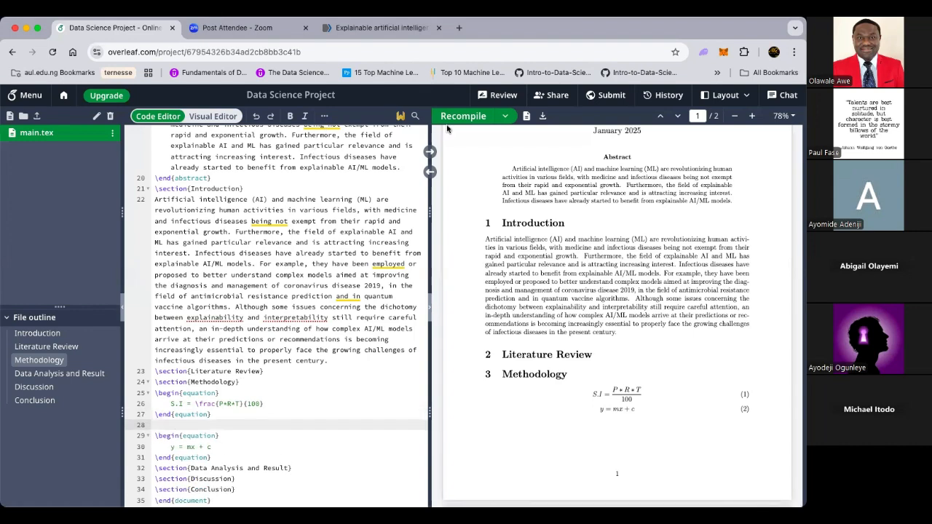
click(472, 118)
click(226, 457)
key(Return)
key(Return)
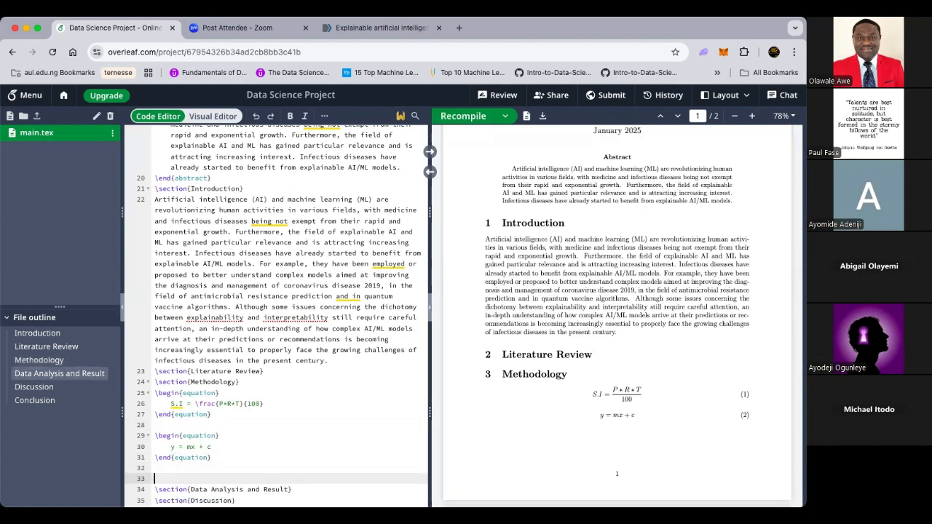
text(\)
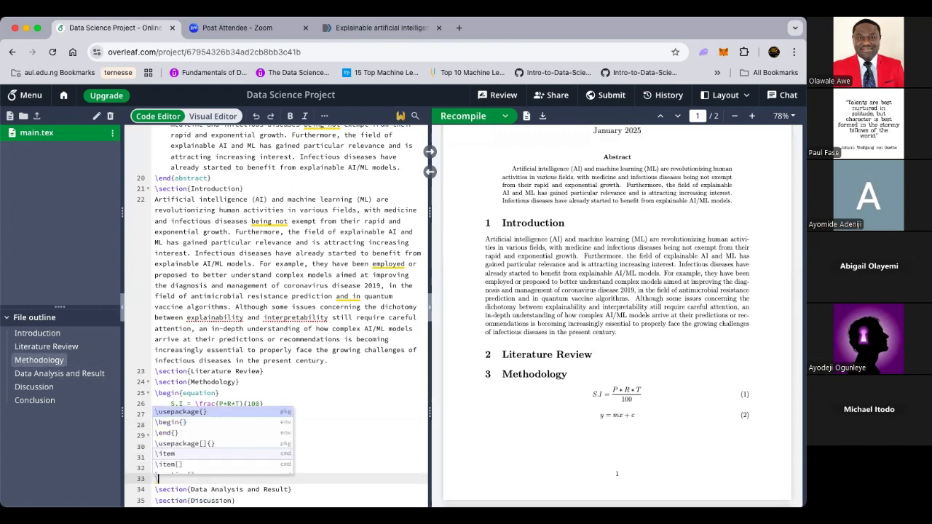
text(begin)
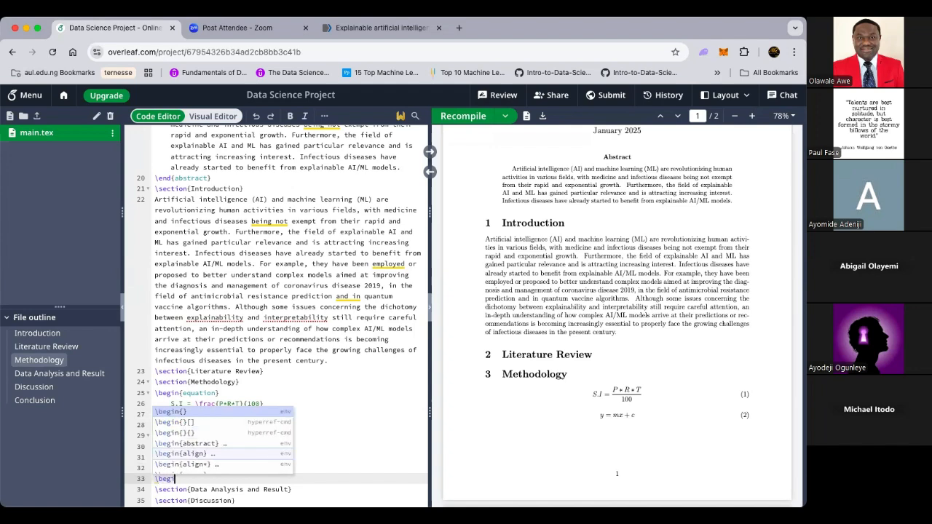
text({eq)
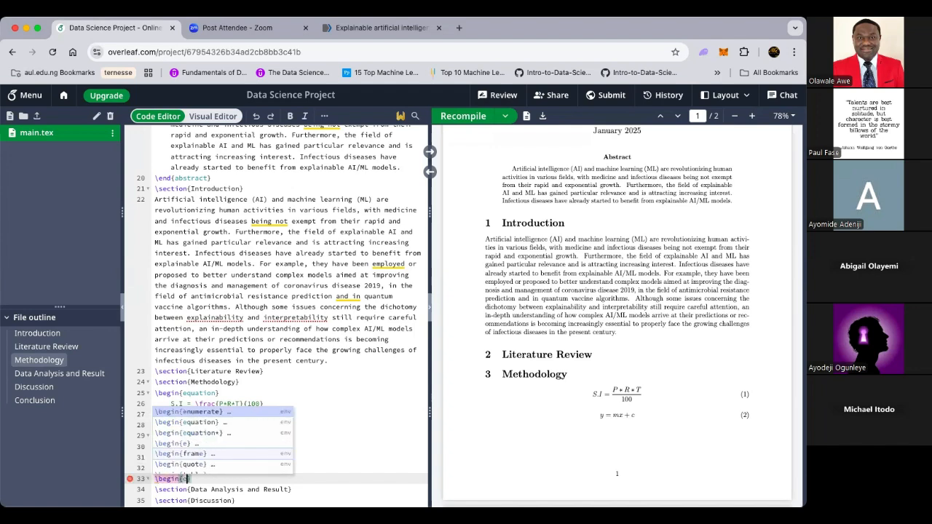
key(Return)
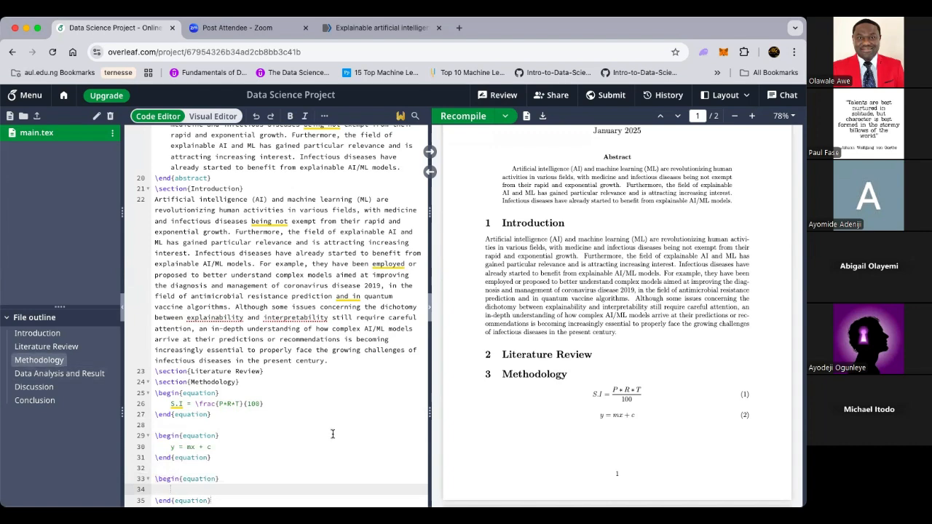
Step: Type -b + - \sqrt{b^2 - 4ac} in the third equation, removing the stray trailing character
scroll(252, 440, down, 3)
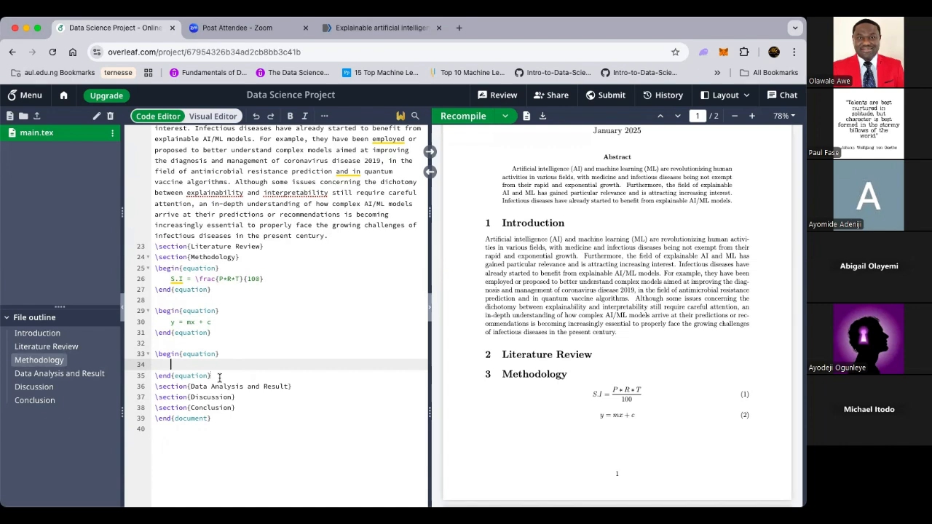
text(-)
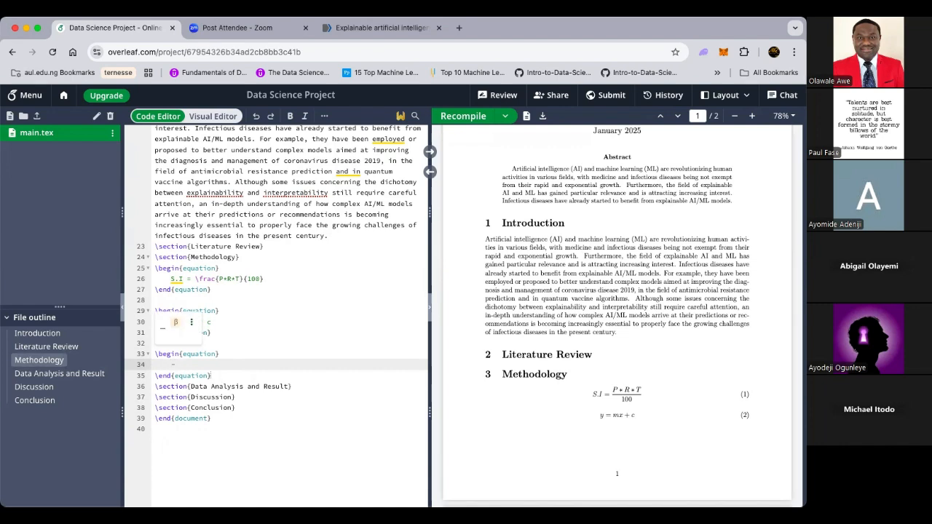
text(b)
text(+ o)
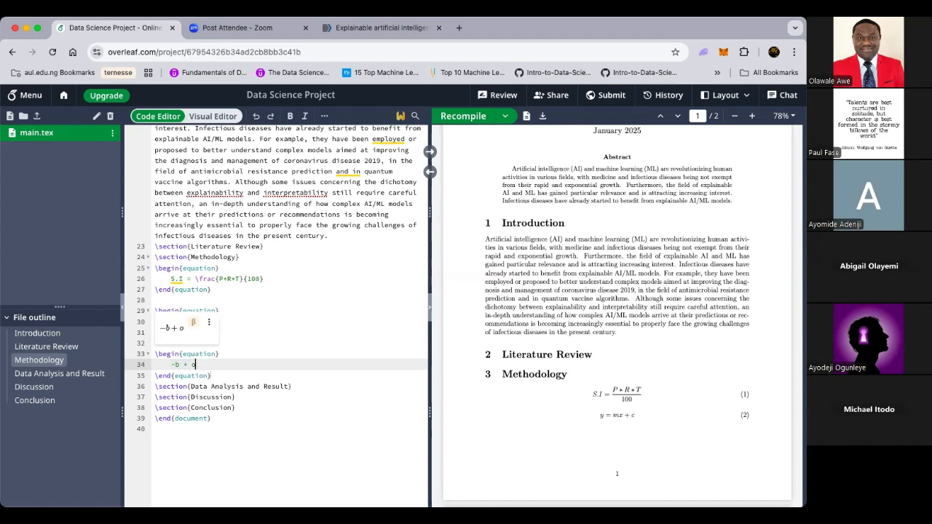
key(BackSpace)
key(BackSpace)
key(BackSpace)
key(BackSpace)
text(+ - sqrt)
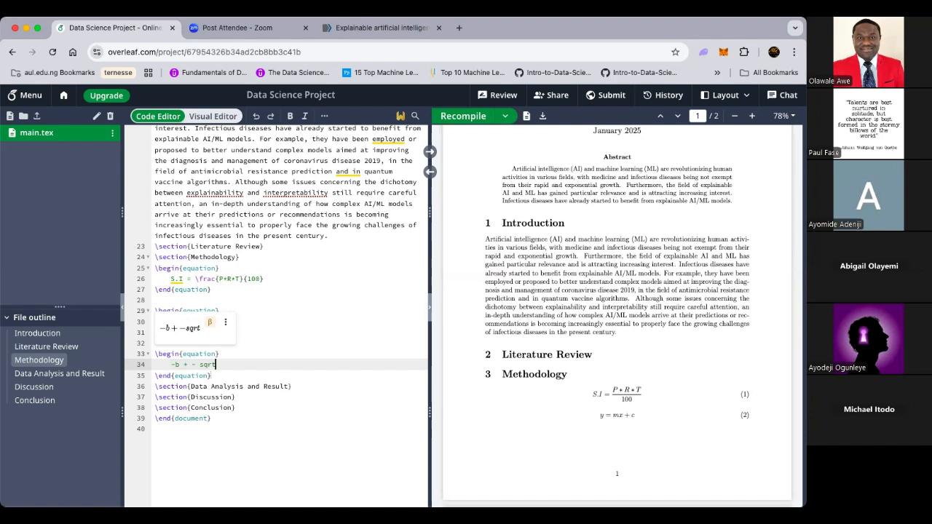
key(BackSpace)
key(BackSpace)
key(BackSpace)
text(\sq)
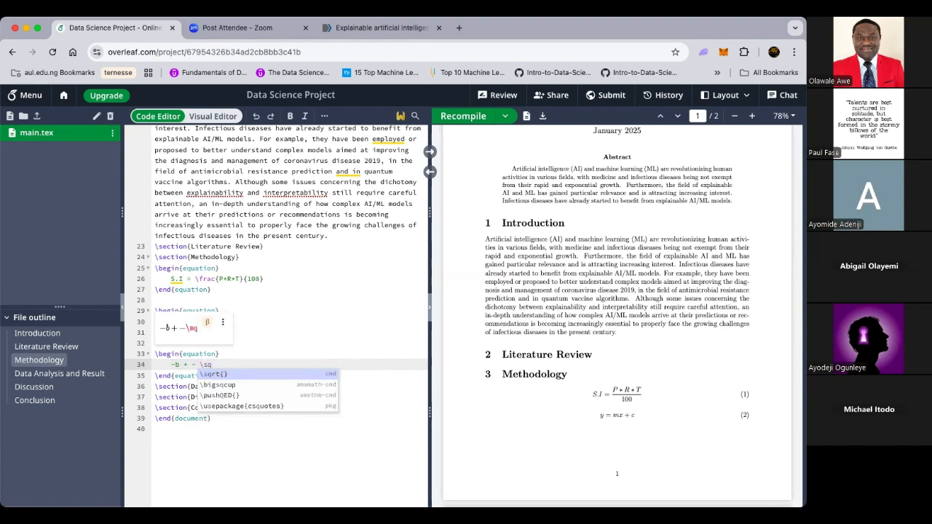
key(Return)
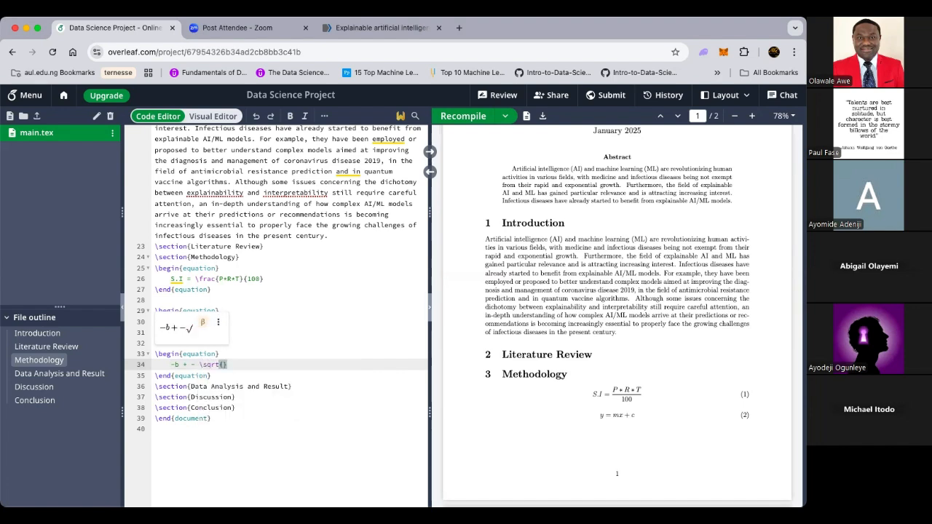
text(b)
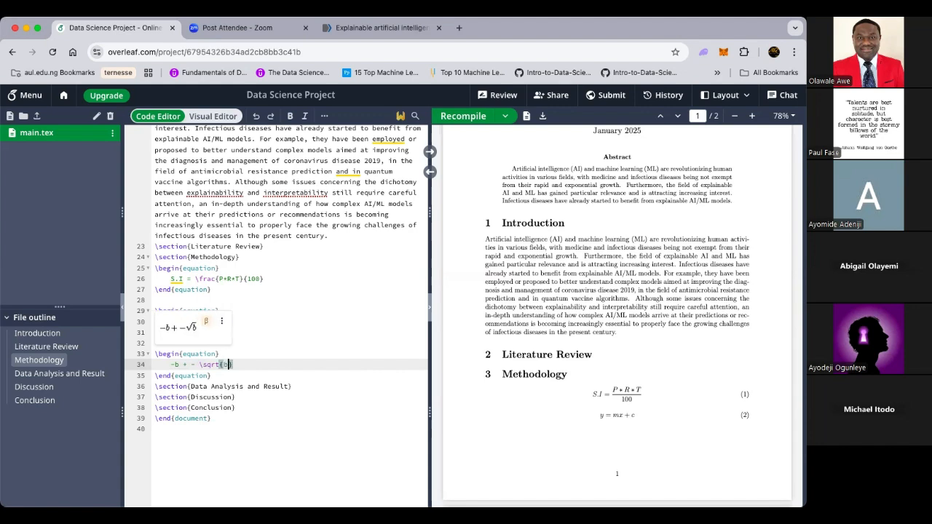
text(^2)
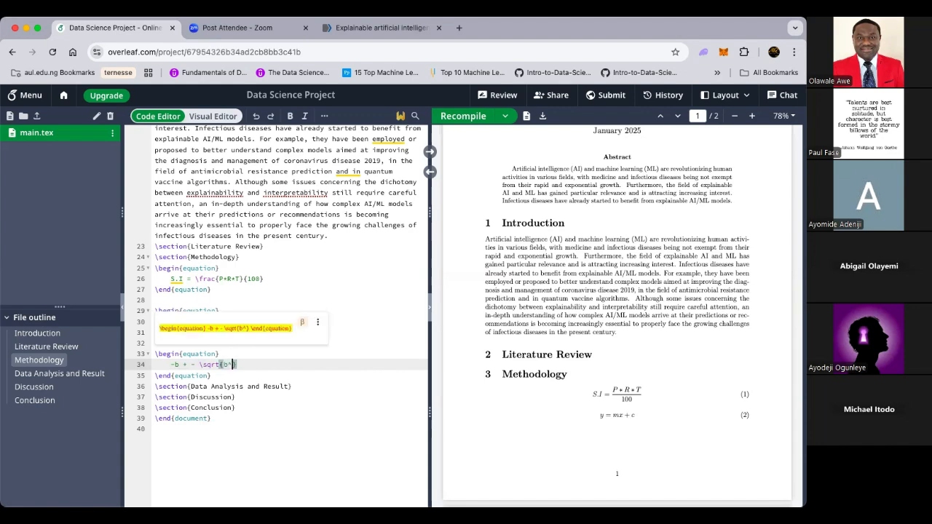
text( - 4a)
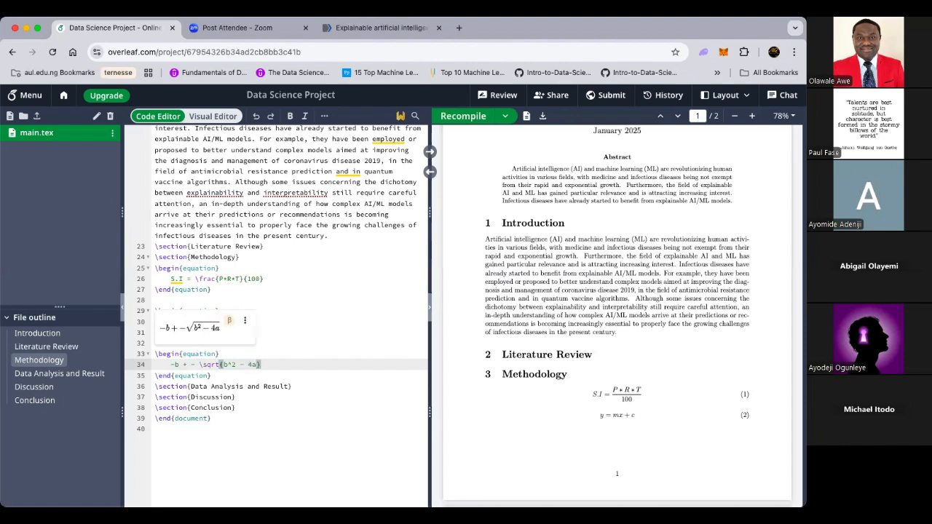
text(c}/)
key(BackSpace)
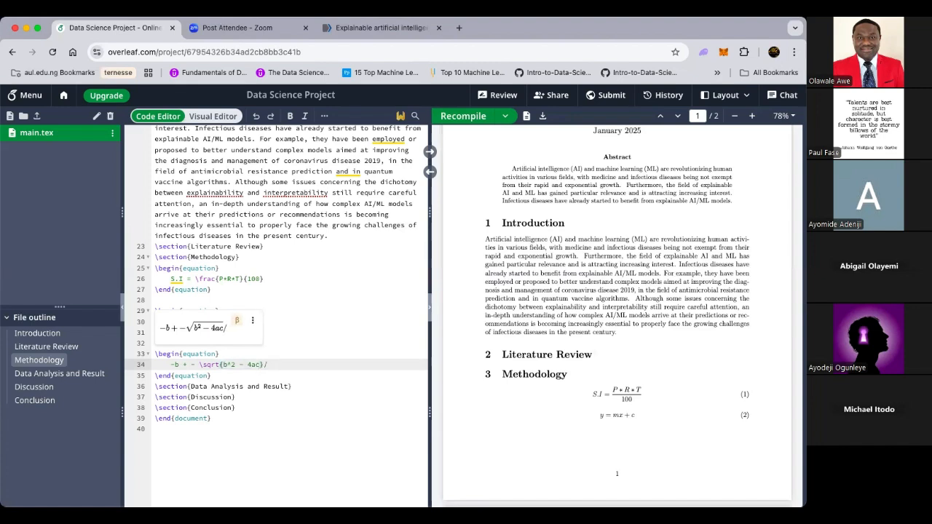
click(221, 364)
click(198, 364)
Step: Insert a \frac template inside the square root's braces
text(()
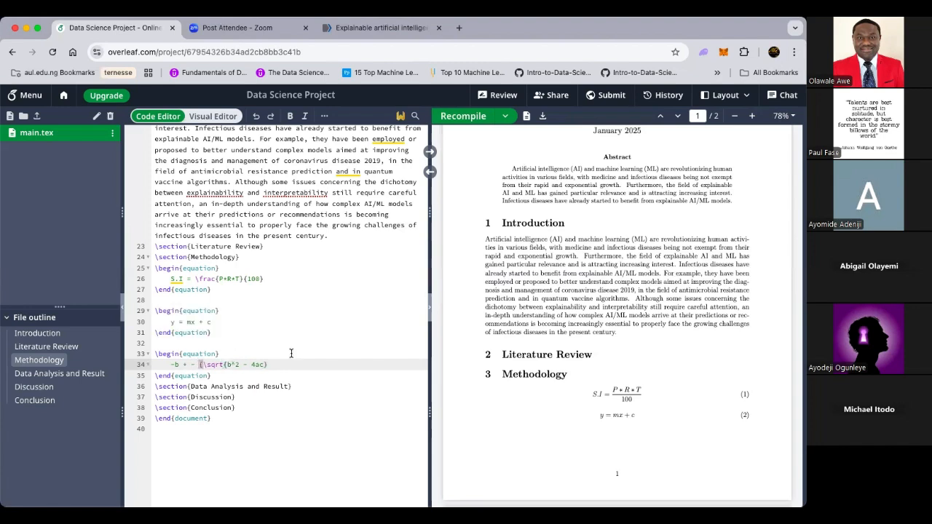
key(BackSpace)
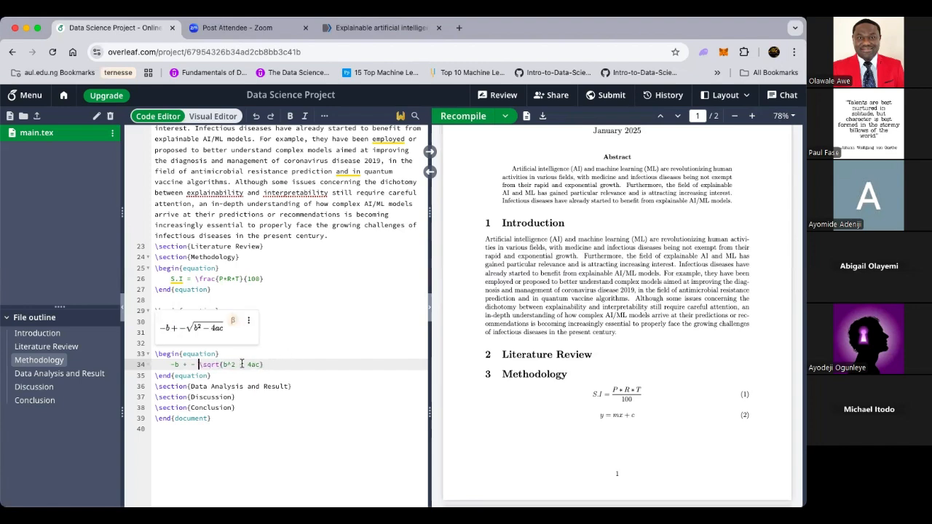
click(219, 366)
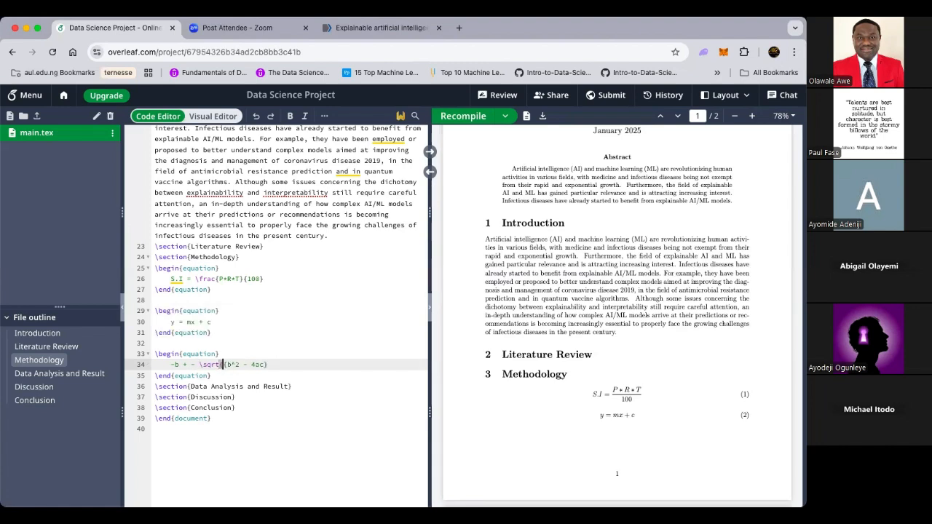
click(271, 364)
text(})
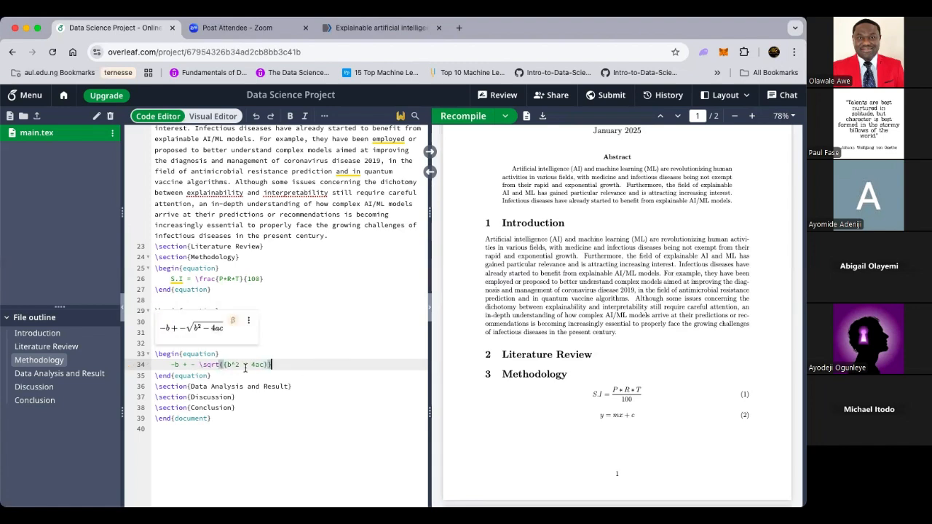
click(222, 364)
text(fr)
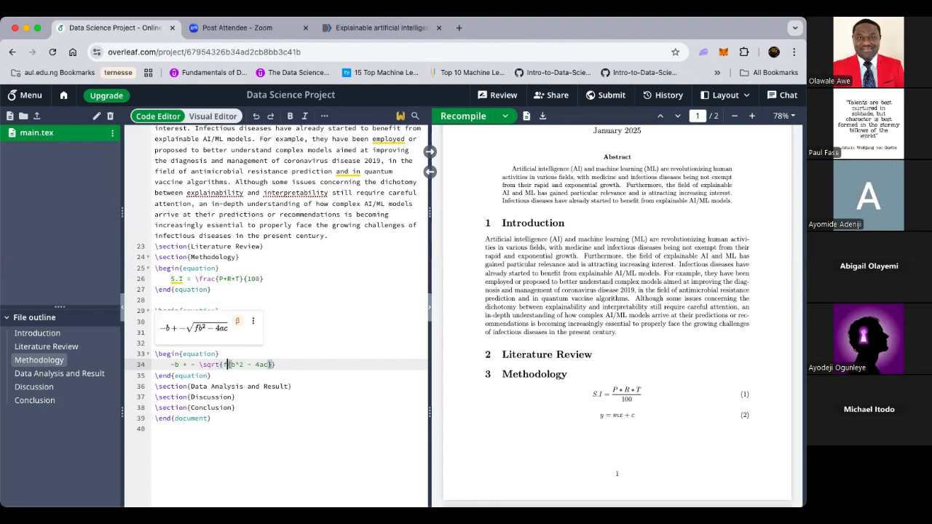
key(BackSpace)
key(BackSpace)
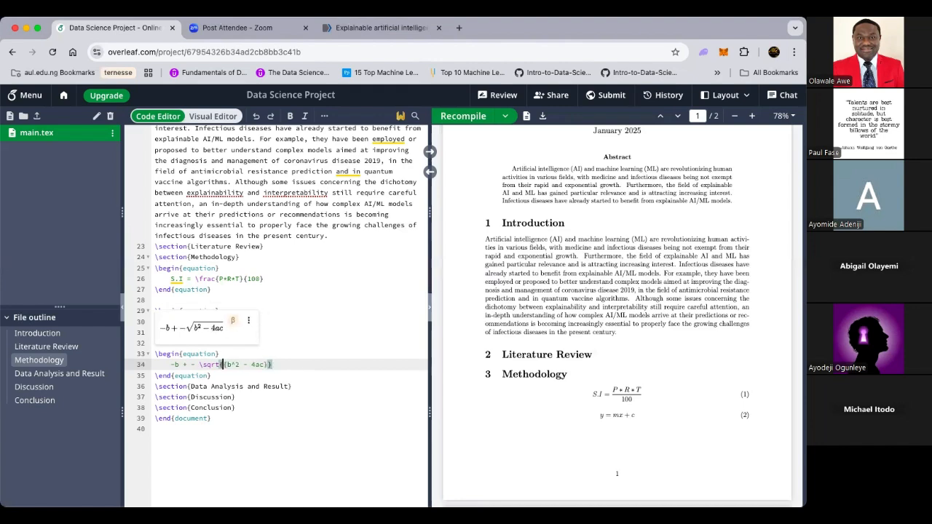
text(\fr)
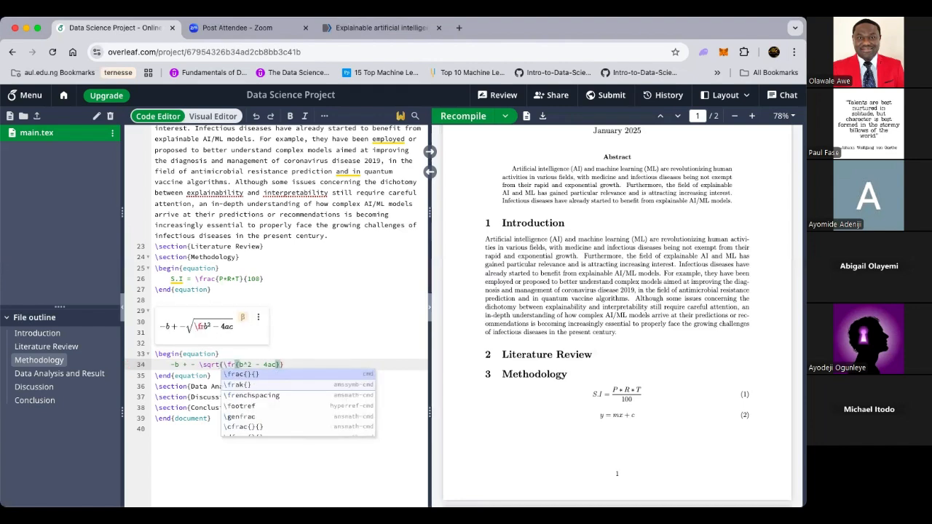
text(a)
key(Up)
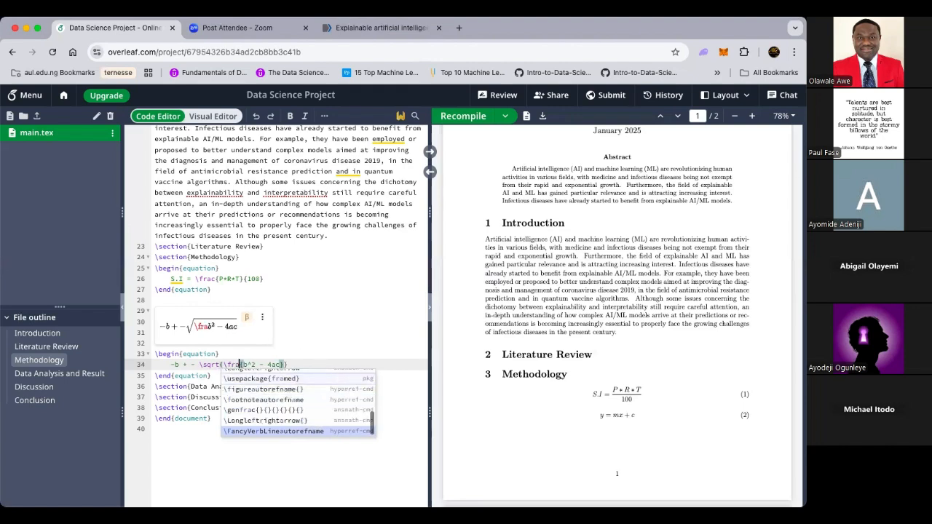
text(c)
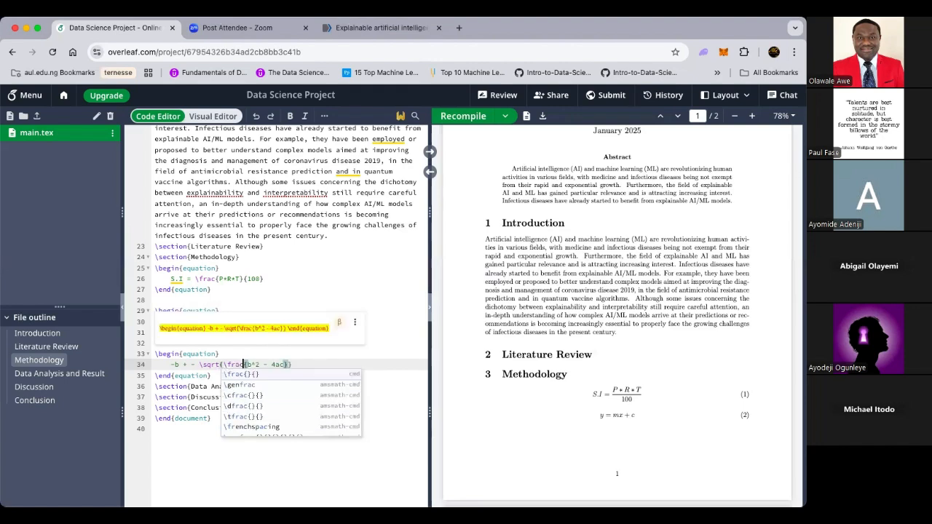
click(261, 376)
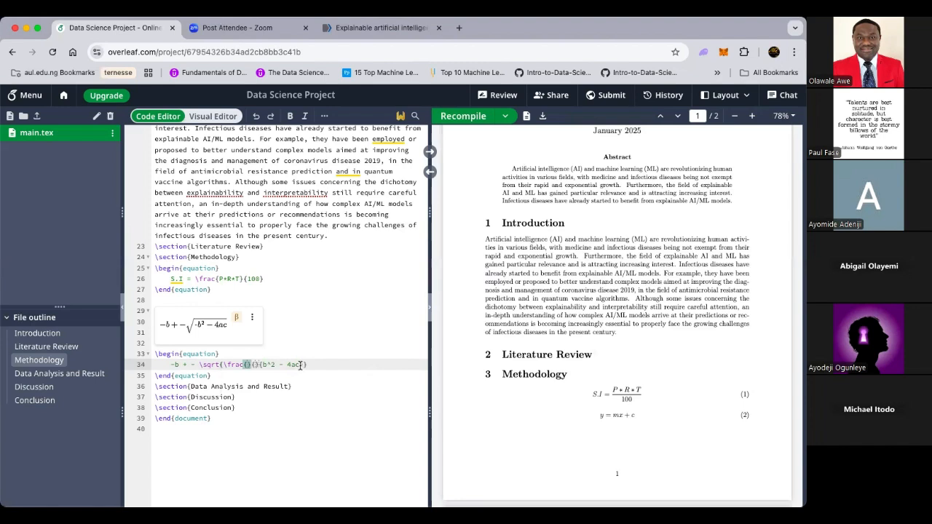
Step: Move b^2 - 4ac into the fraction's numerator, put 2a as denominator, and recompile
drag(300, 364, 264, 365)
key(super+c)
key(BackSpace)
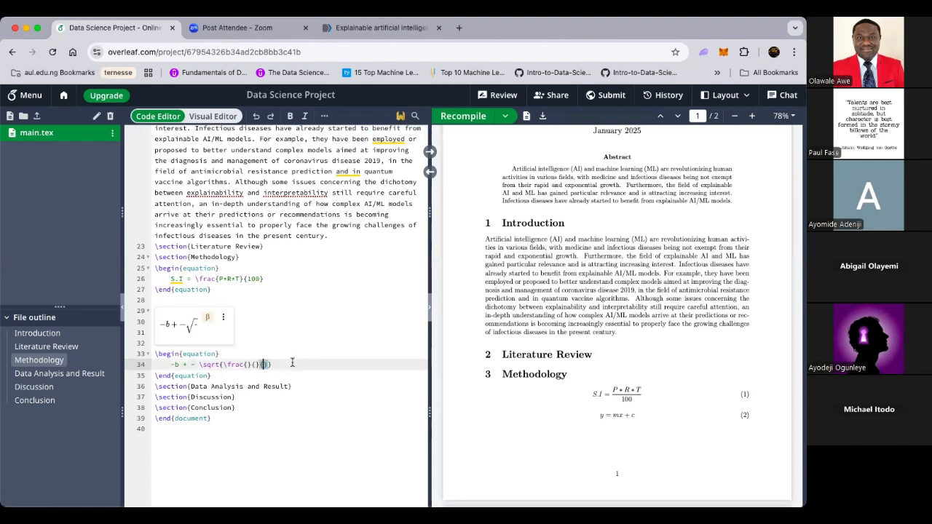
click(249, 364)
key(super+v)
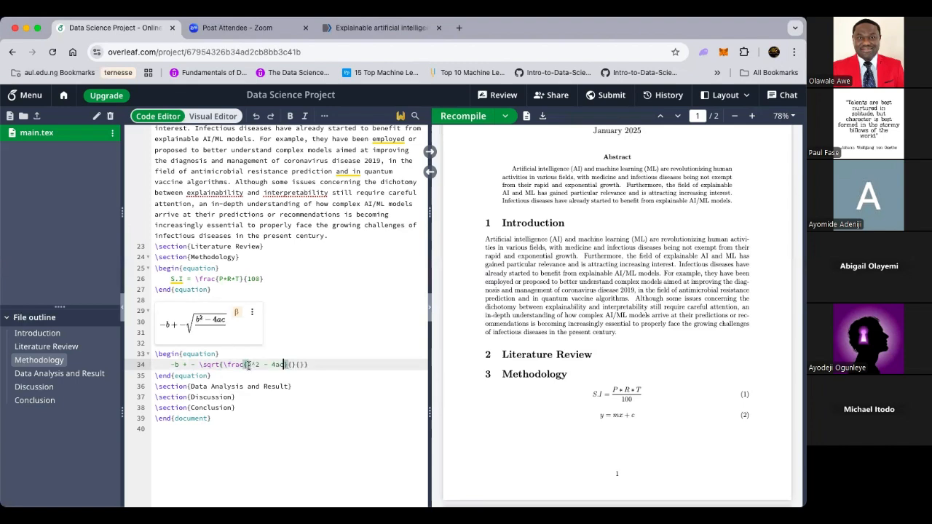
click(302, 365)
key(BackSpace)
key(BackSpace)
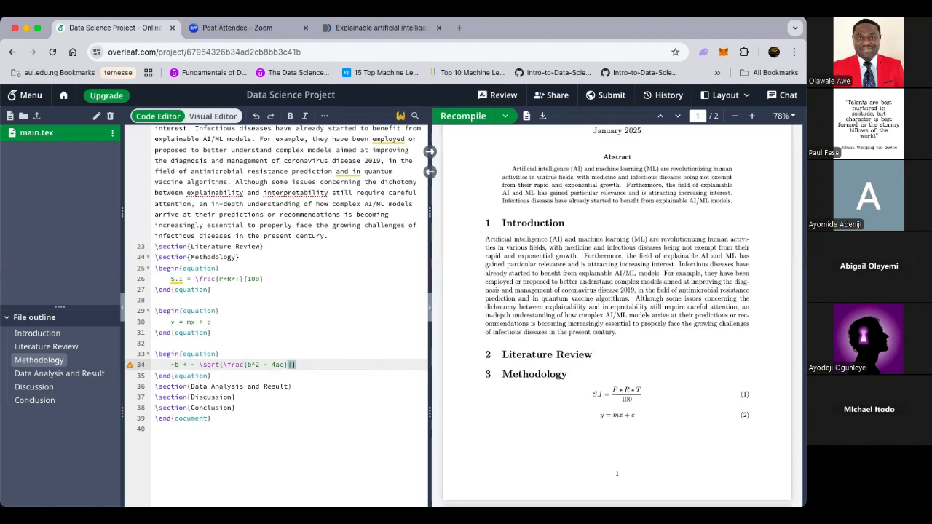
text(})
key(Left)
key(Left)
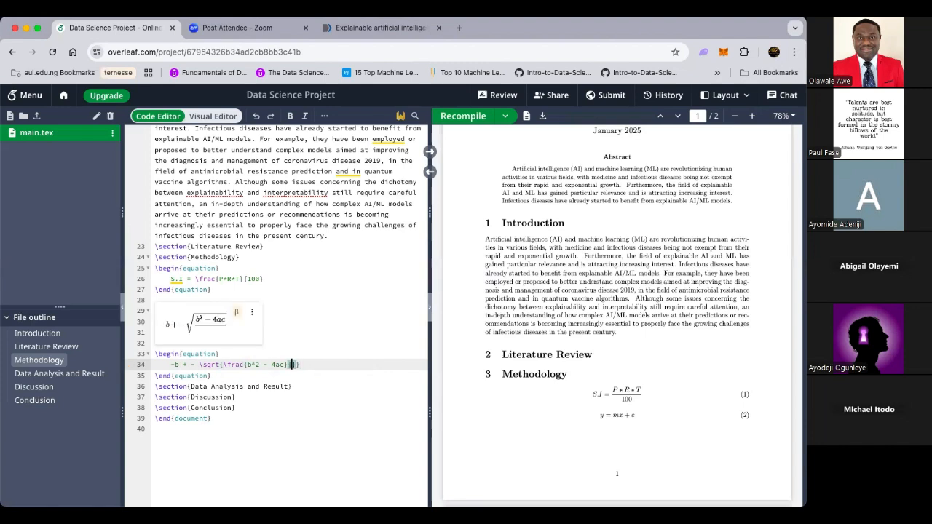
text(2a)
click(358, 364)
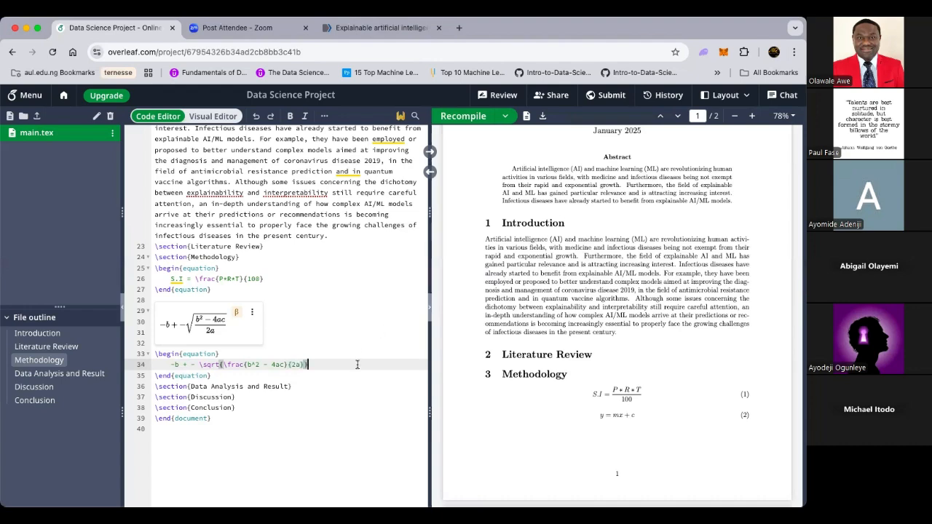
click(460, 118)
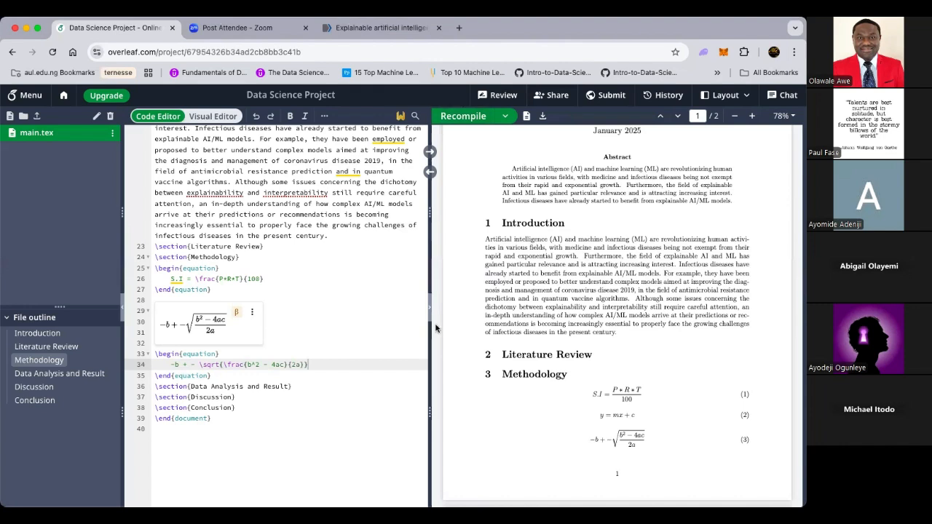
Step: Insert a blank line between the third equation and the Data Analysis and Result heading
click(325, 329)
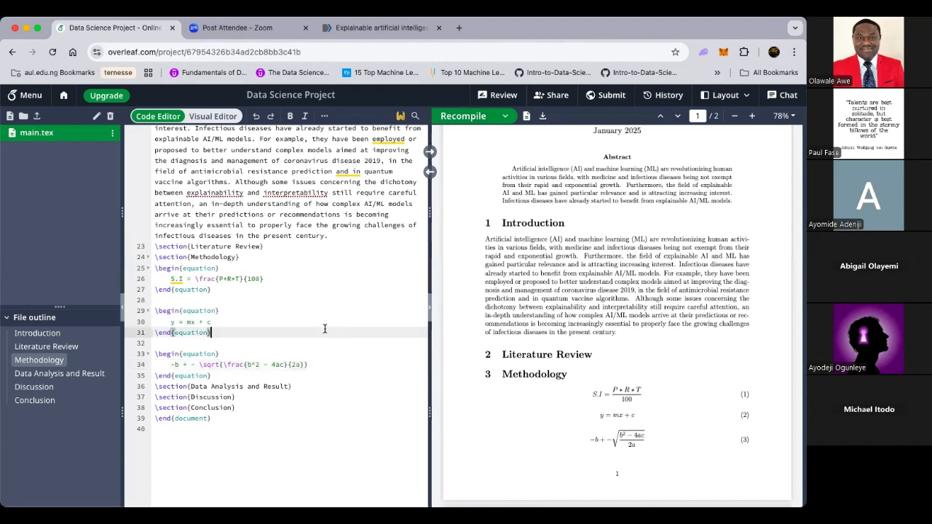
click(223, 386)
click(220, 375)
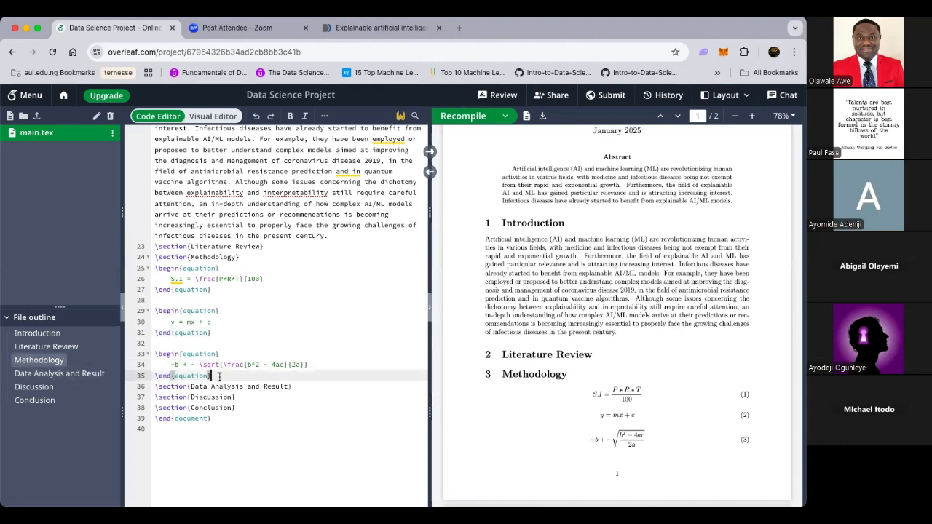
key(Return)
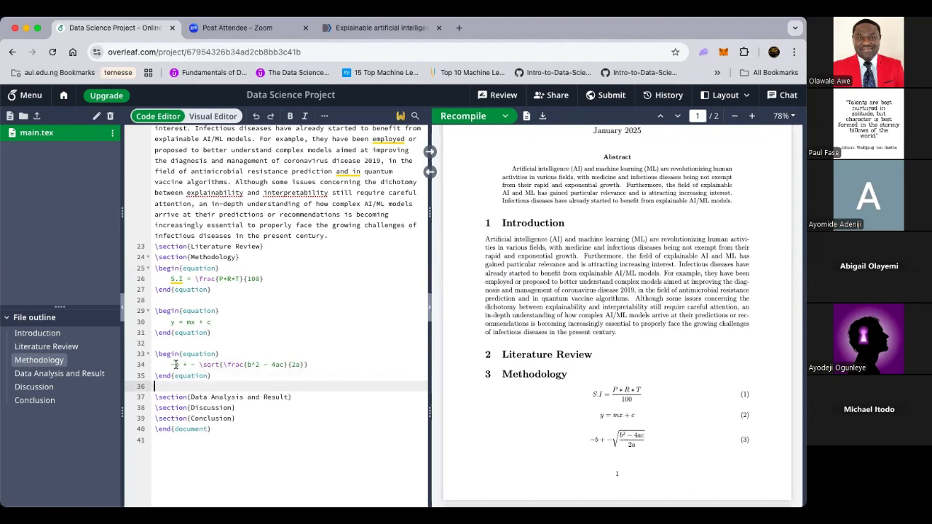
Step: Add the placeholder line 'This study ....' on a new line under \section{Discussion}
click(237, 407)
key(Return)
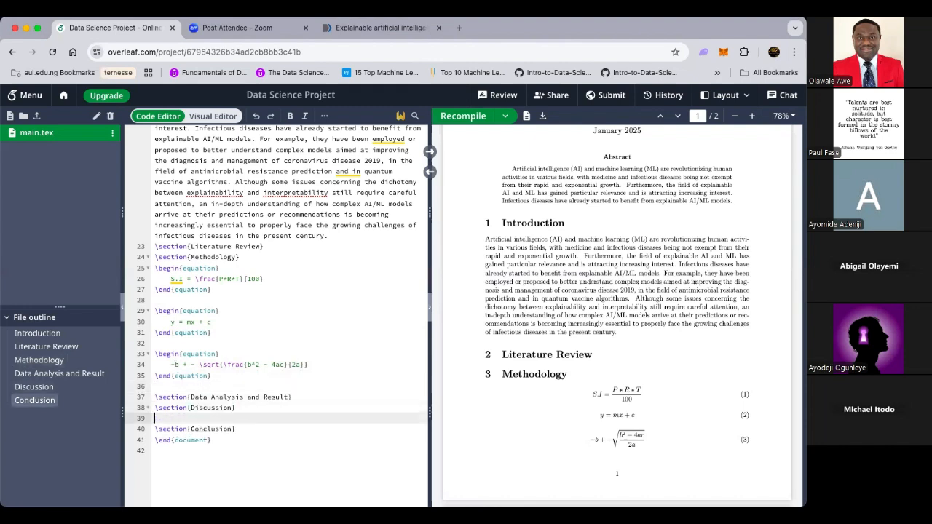
text(This stidy)
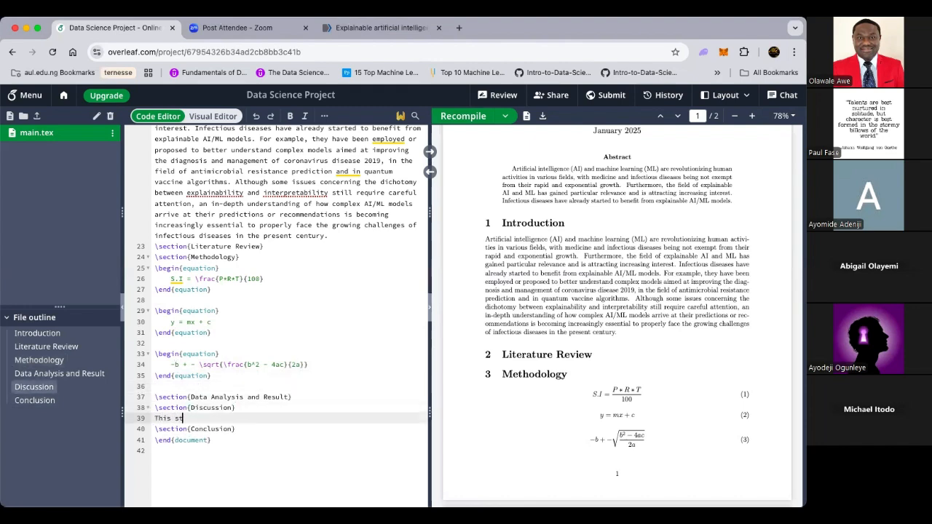
key(BackSpace)
key(BackSpace)
key(BackSpace)
key(BackSpace)
text(udy)
Step: Leave the caret on the empty line after the equations and recompile the PDF
click(338, 374)
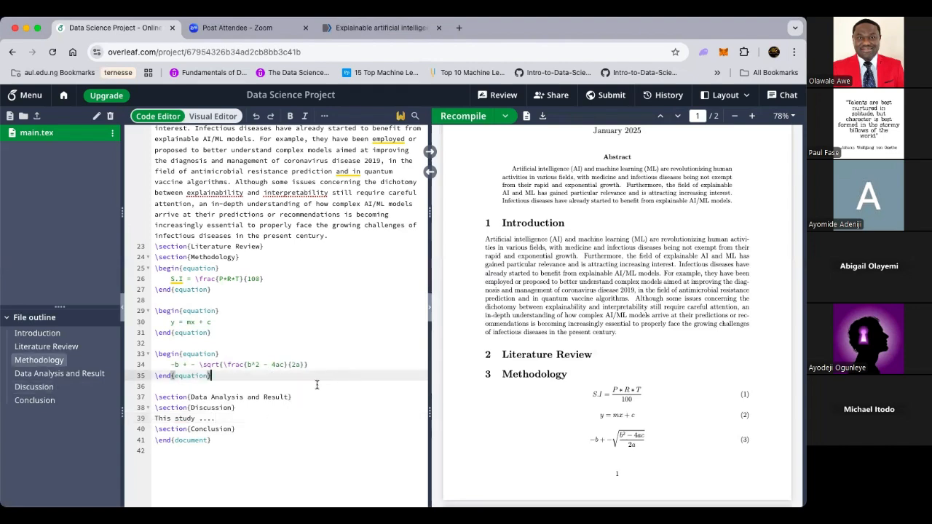
click(317, 384)
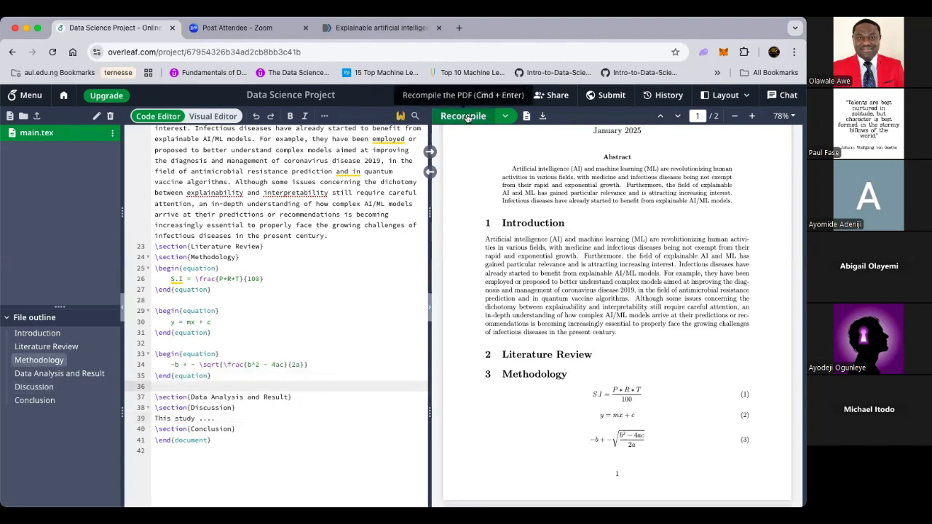
click(465, 116)
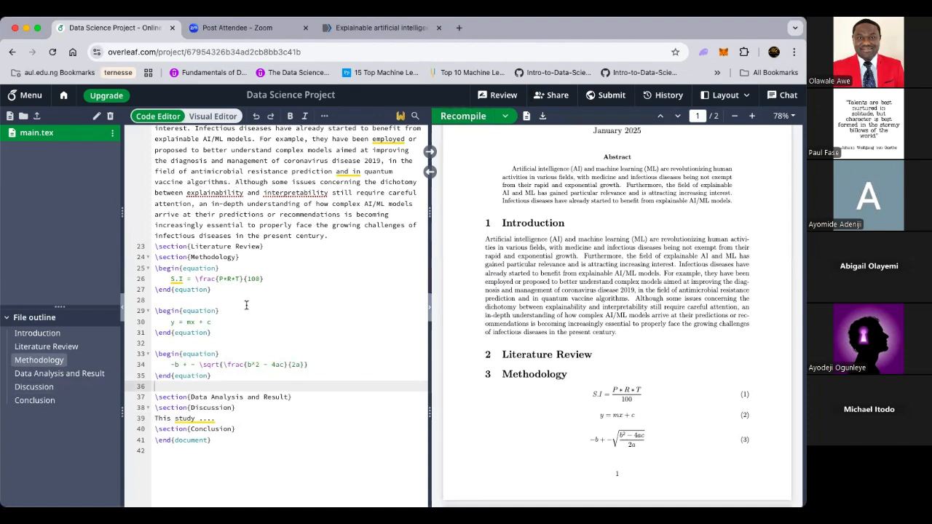
Step: Write 'Several research works has been done on the study of explainable AI.' under Literature Review
click(274, 246)
key(Return)
text(Se)
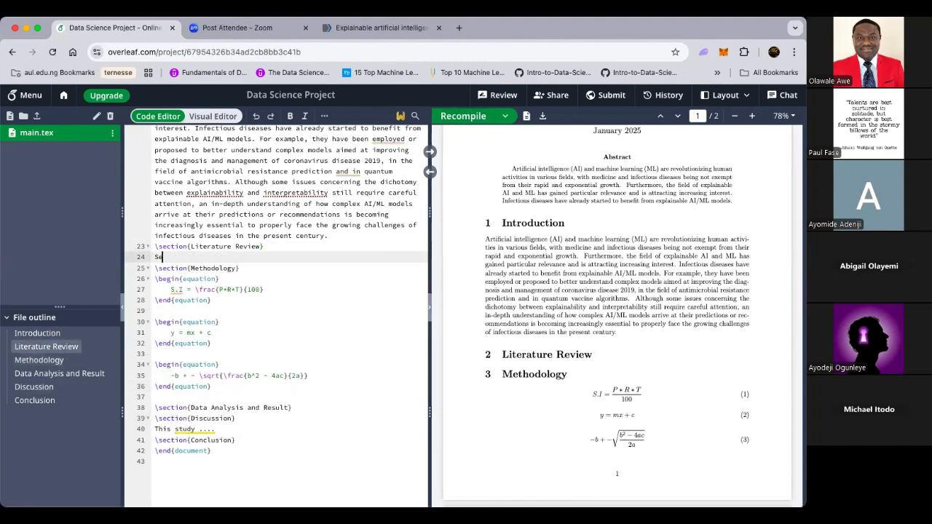
text(veral research works has been done on)
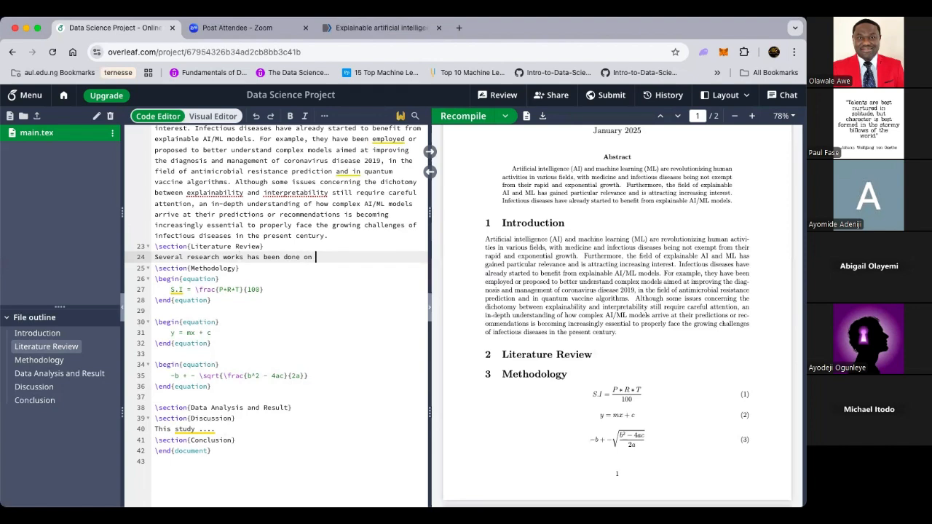
text( the study of explainable AI)
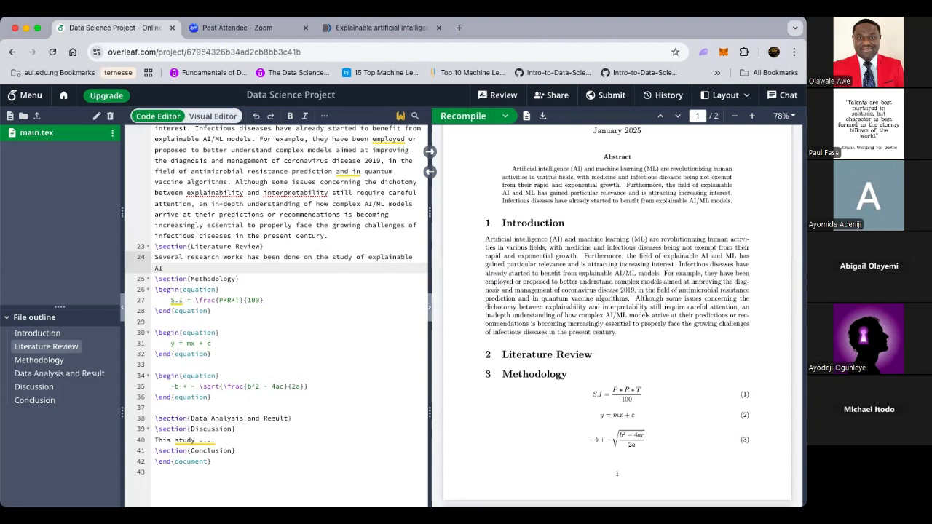
text( with)
key(BackSpace)
key(BackSpace)
key(BackSpace)
key(BackSpace)
key(BackSpace)
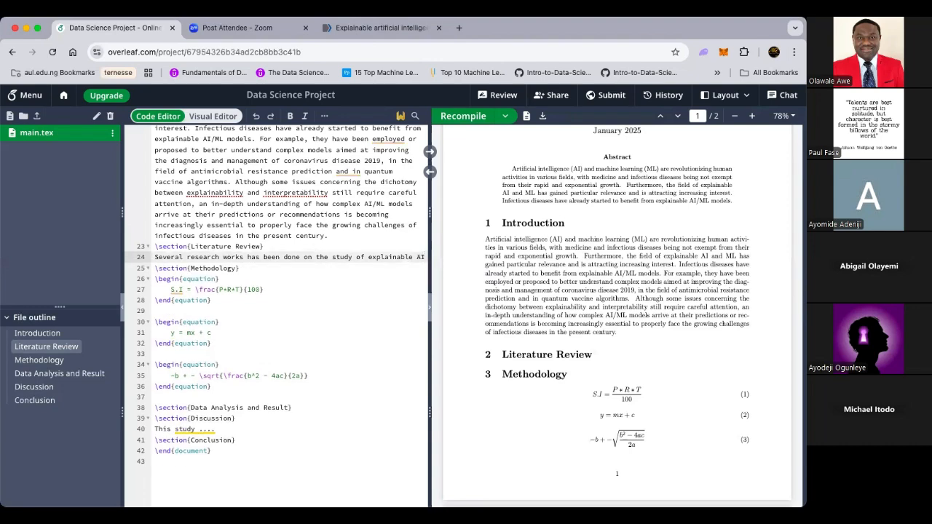
text(.)
scroll(193, 440, down, 1)
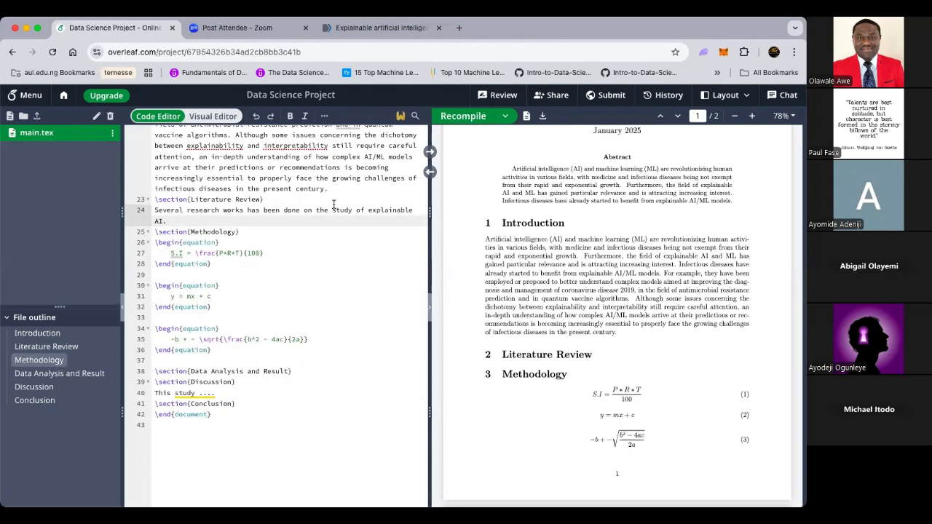
scroll(333, 205, up, 1)
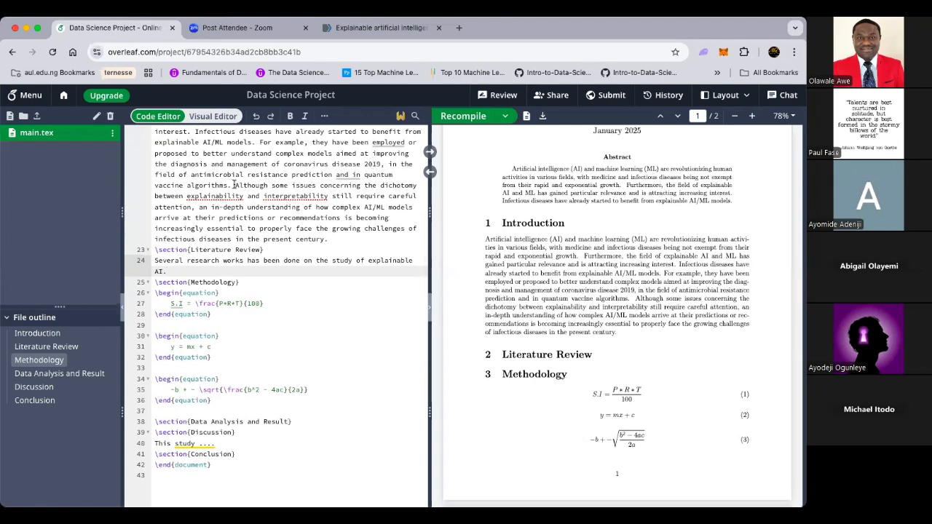
Step: Replace the Discussion placeholder with the introduction's 'Although some issues…' explainability paragraph
drag(234, 185, 336, 239)
key(ctrl+c)
scroll(264, 404, down, 2)
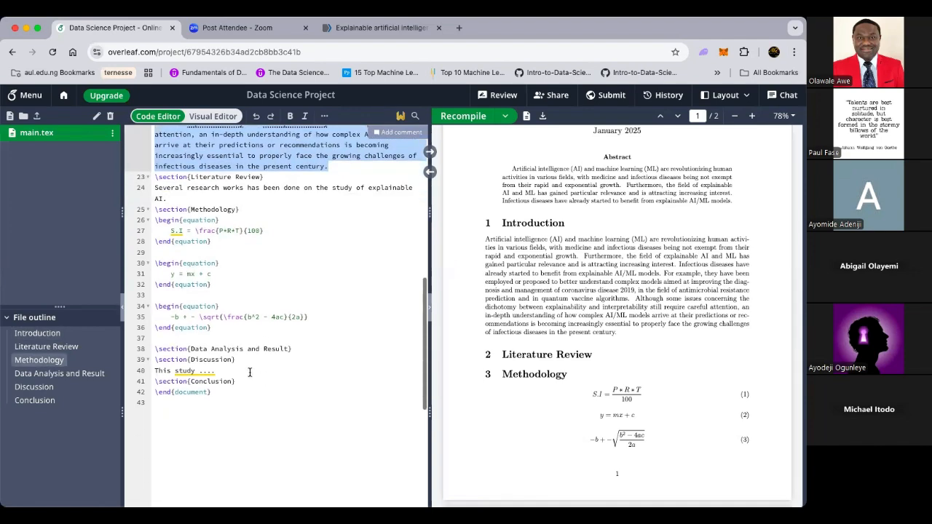
drag(218, 371, 153, 370)
key(ctrl+v)
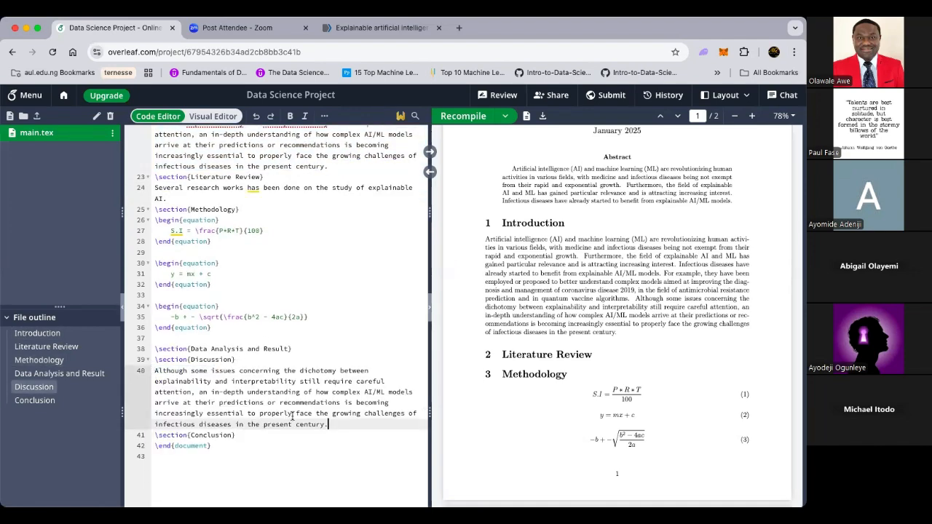
Step: Paste the same paragraph under the Conclusion and Data Analysis and Result headings
click(240, 442)
click(237, 434)
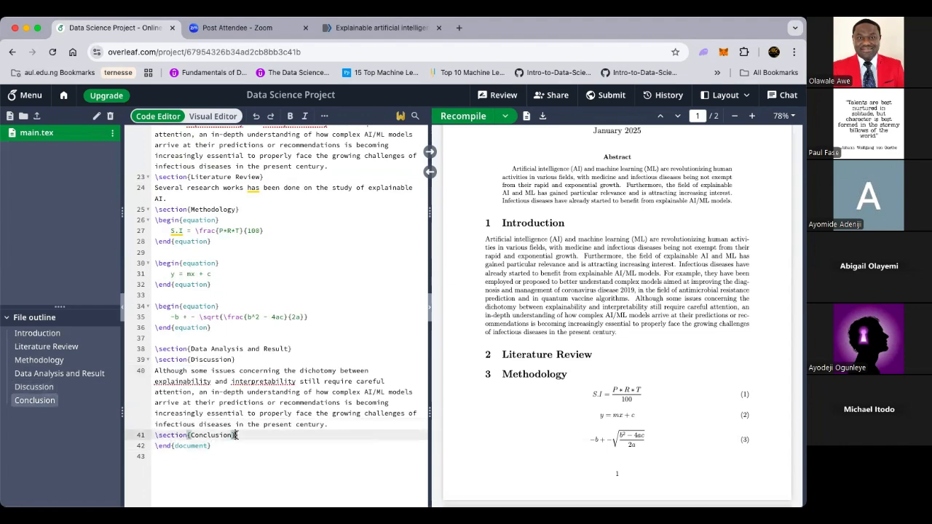
key(Return)
key(ctrl+v)
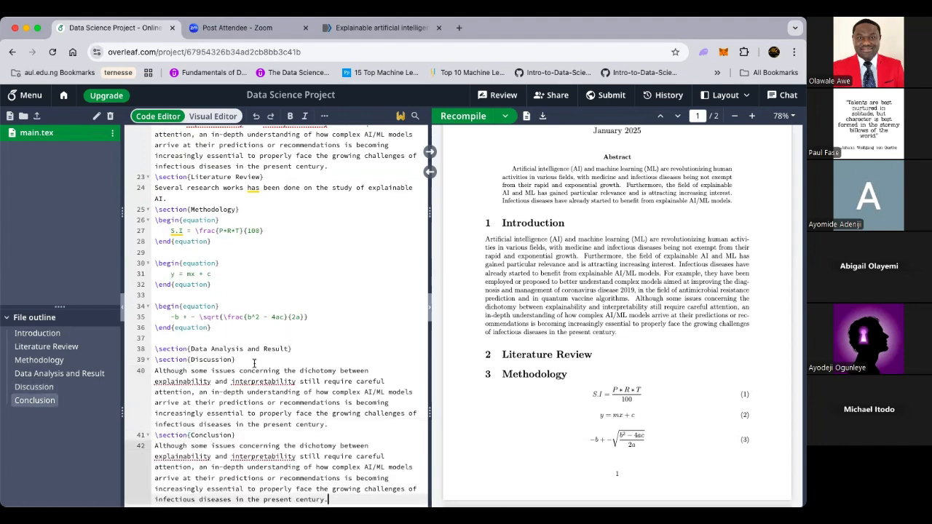
click(291, 348)
key(Return)
key(ctrl+v)
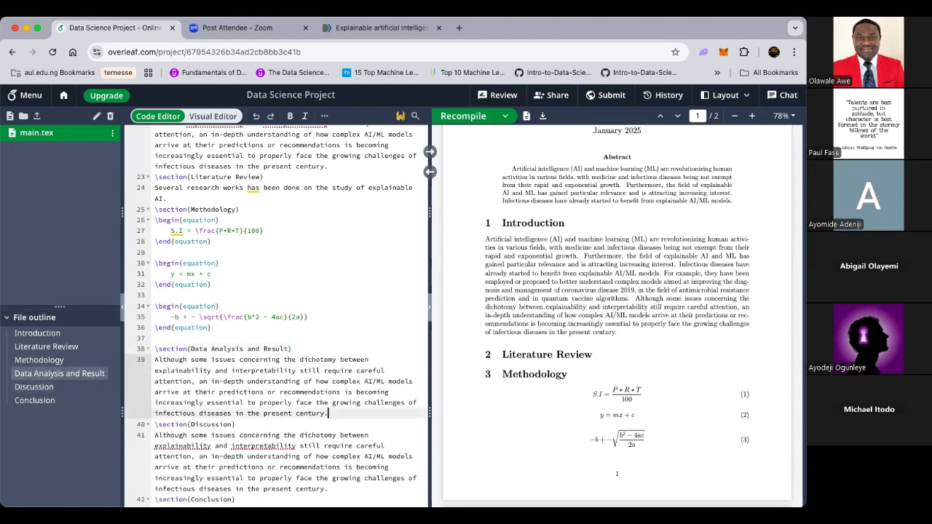
Step: Recompile the document and check the updated PDF preview
click(406, 285)
click(384, 345)
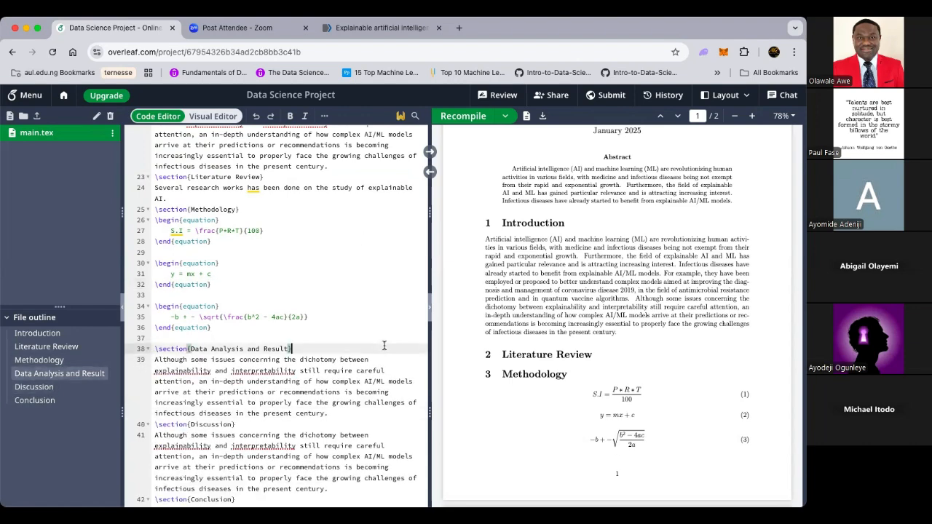
key(ctrl+s)
scroll(534, 359, down, 10)
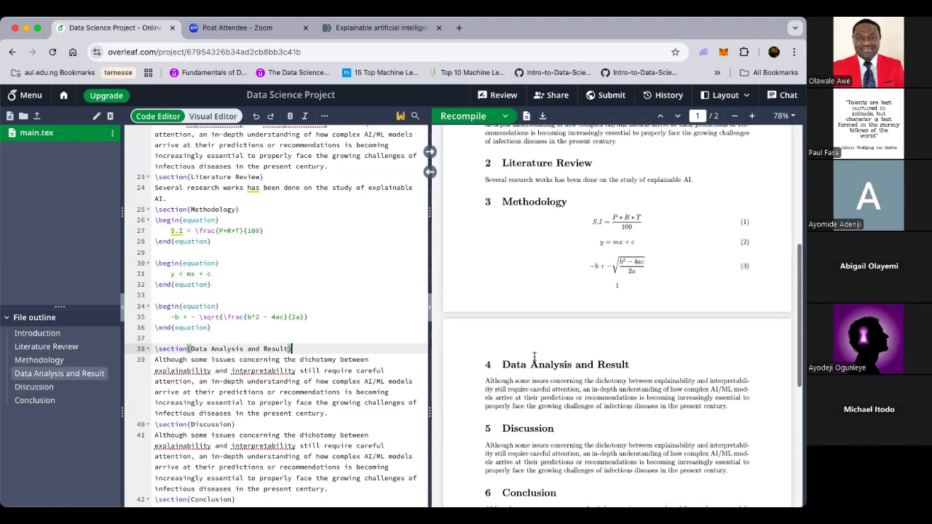
scroll(534, 356, up, 10)
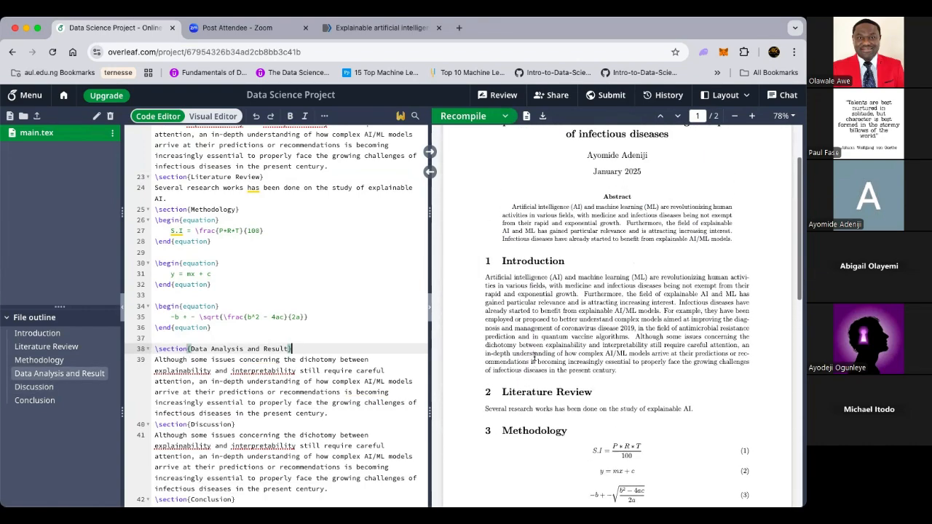
scroll(534, 357, down, 4)
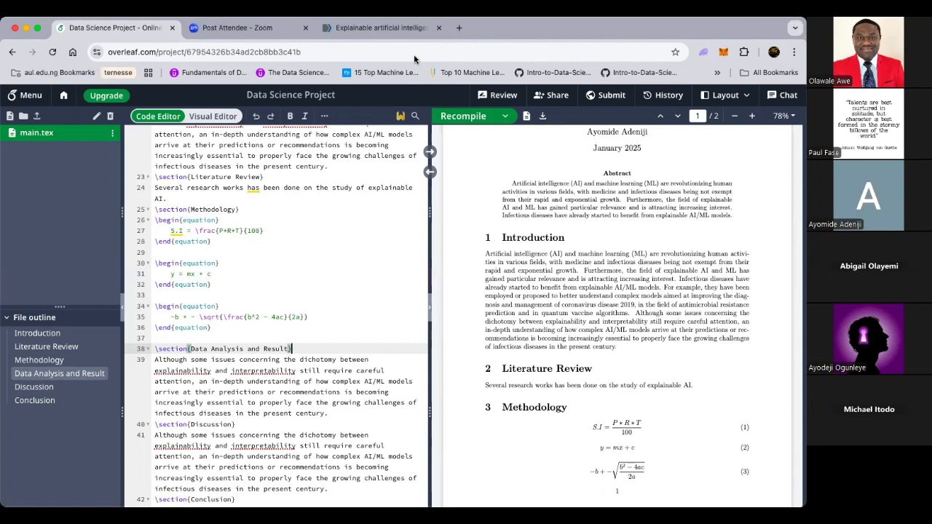
Step: Invite a collaborator to the project by entering their e-mail address in Share
click(556, 96)
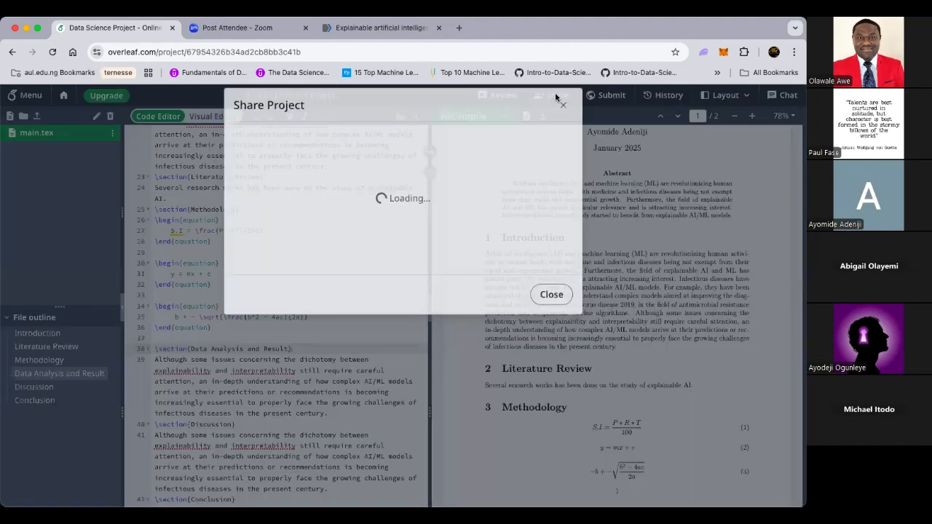
click(359, 172)
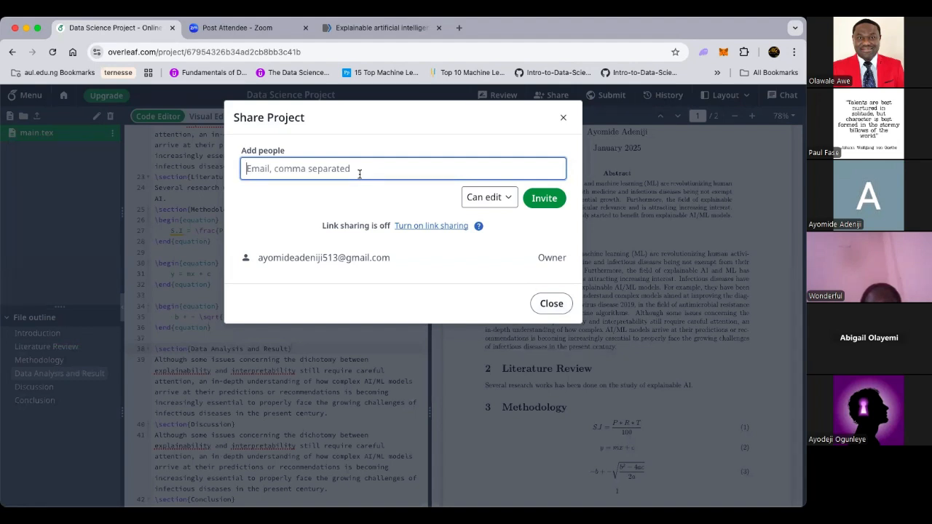
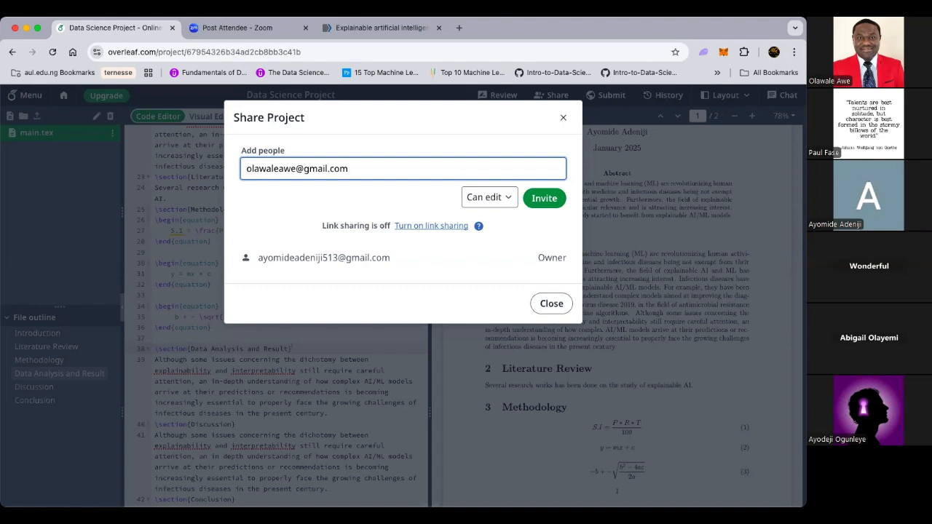
key(Return)
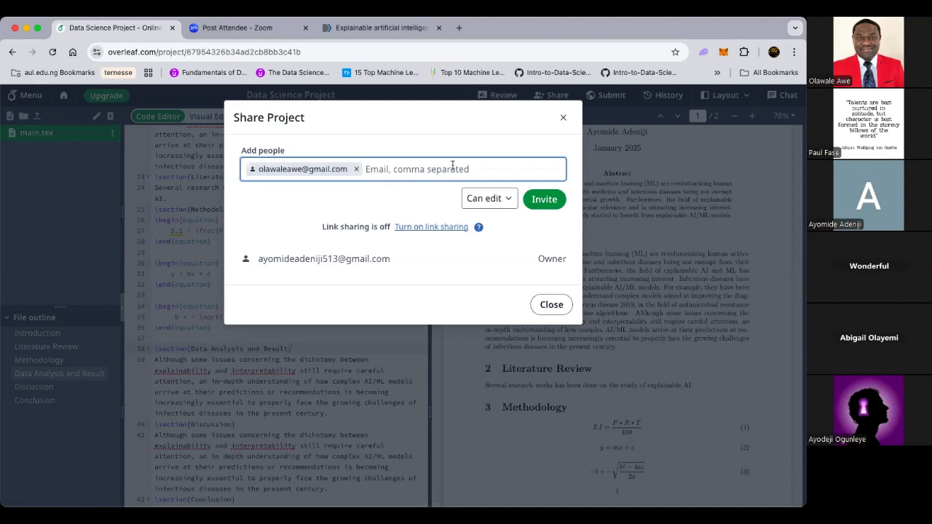
click(544, 199)
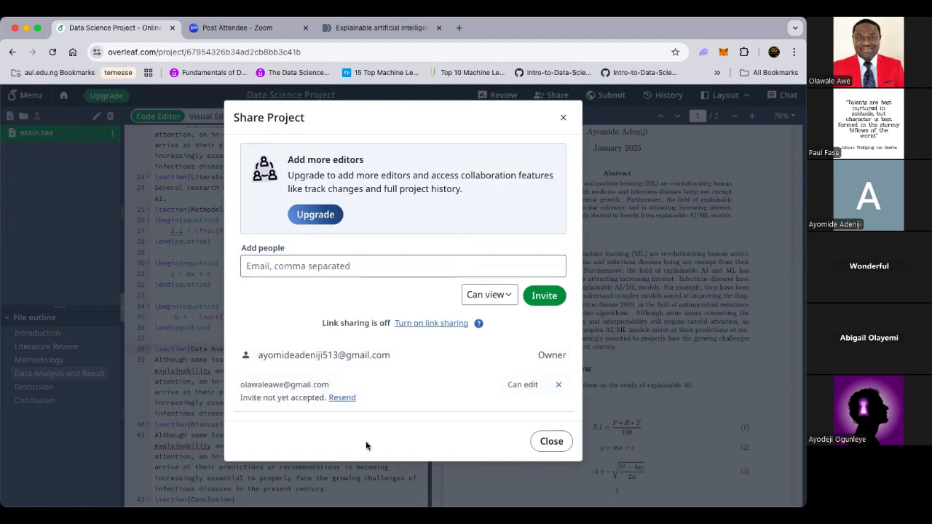
Step: Confirm the invitee access level stays at edit, then close the sharing window
click(490, 294)
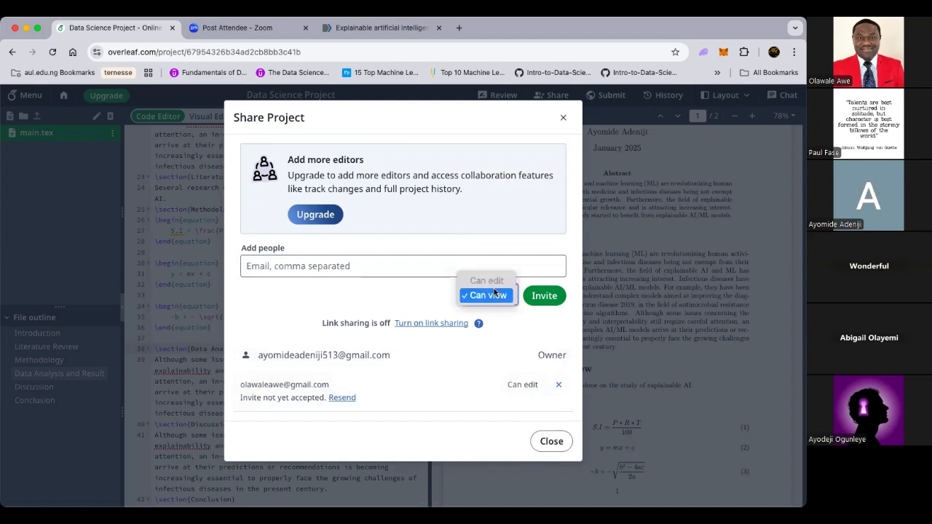
click(481, 381)
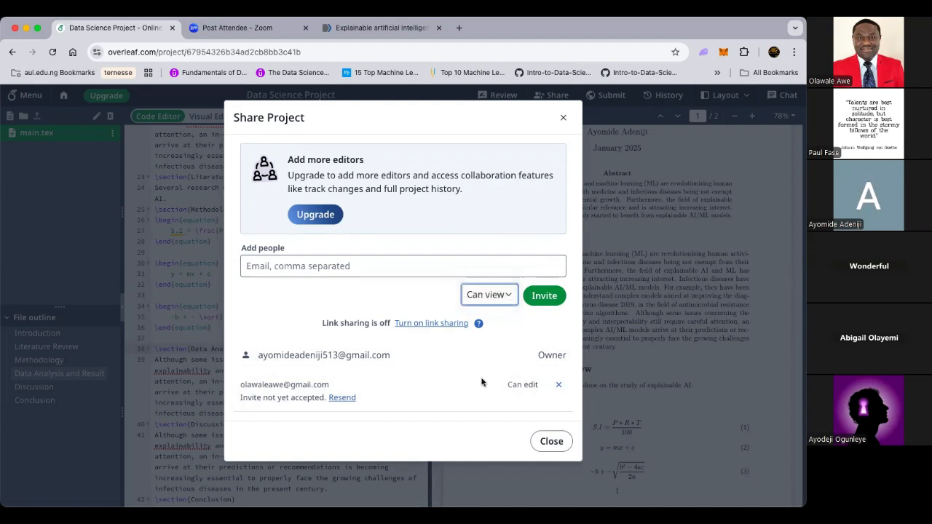
click(550, 441)
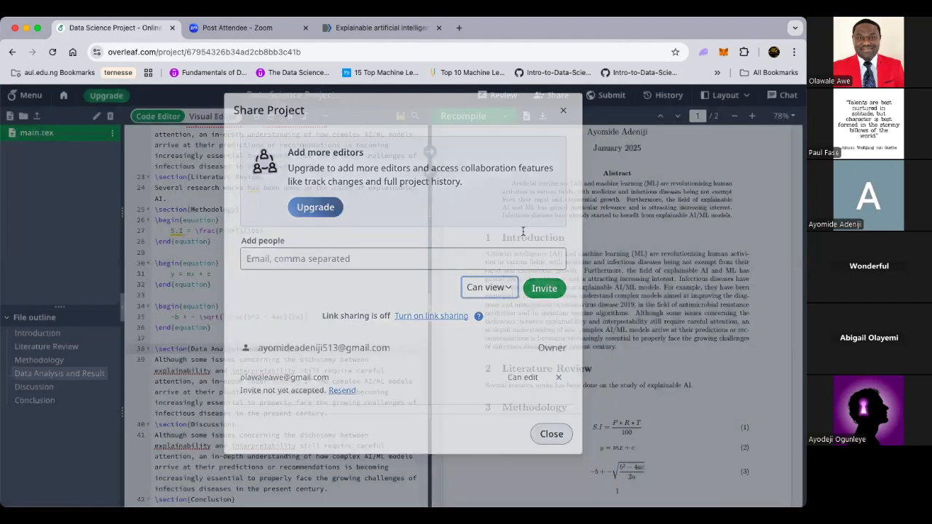
scroll(523, 235, up, 3)
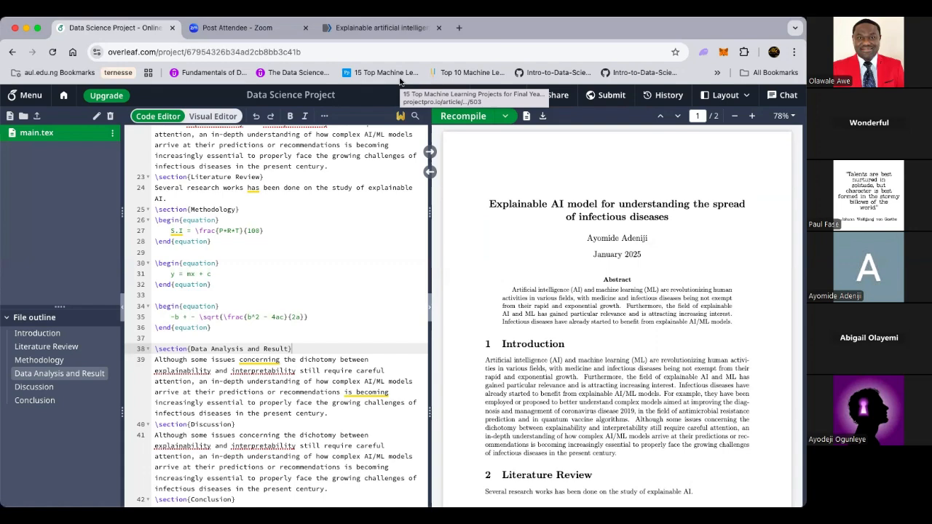
Step: Recompile and scroll the PDF to confirm the new explainable machine learning title
click(460, 118)
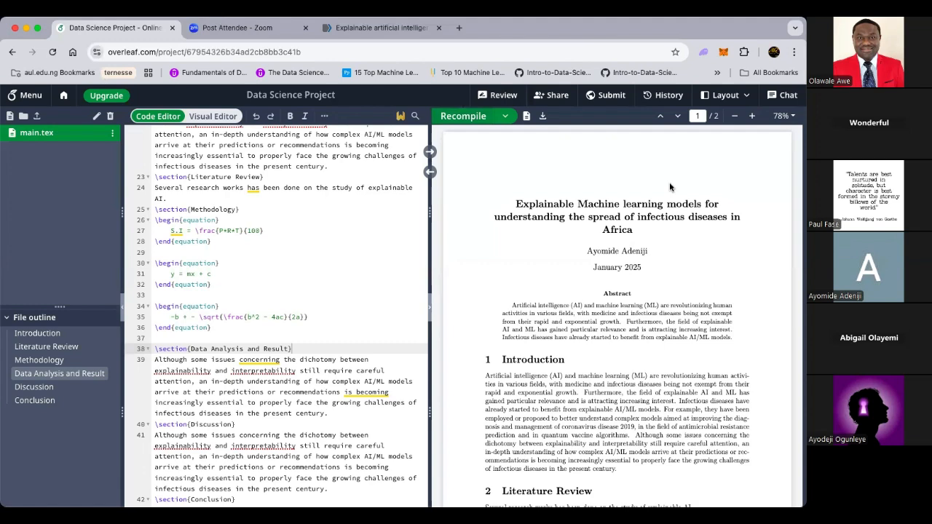
scroll(643, 406, down, 4)
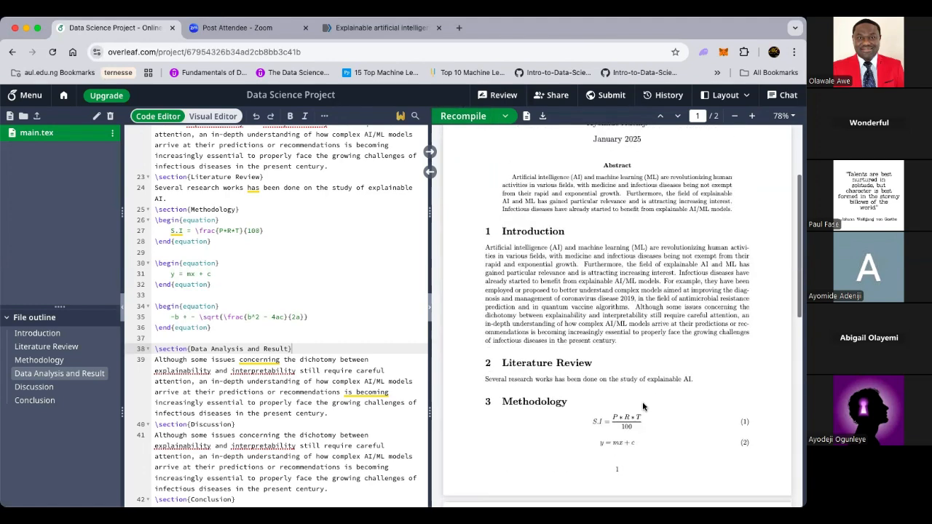
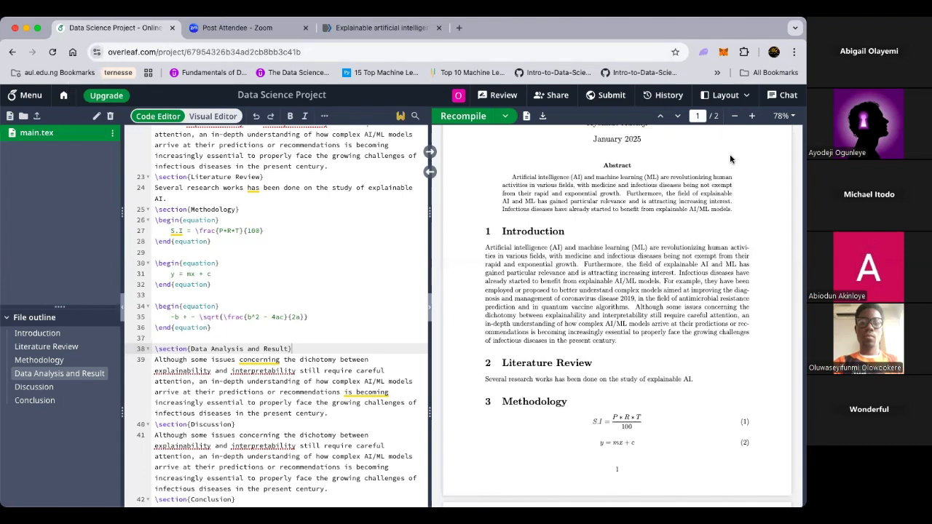
Step: Switch the workspace to the PDF-only layout, hiding the LaTeX source
click(730, 98)
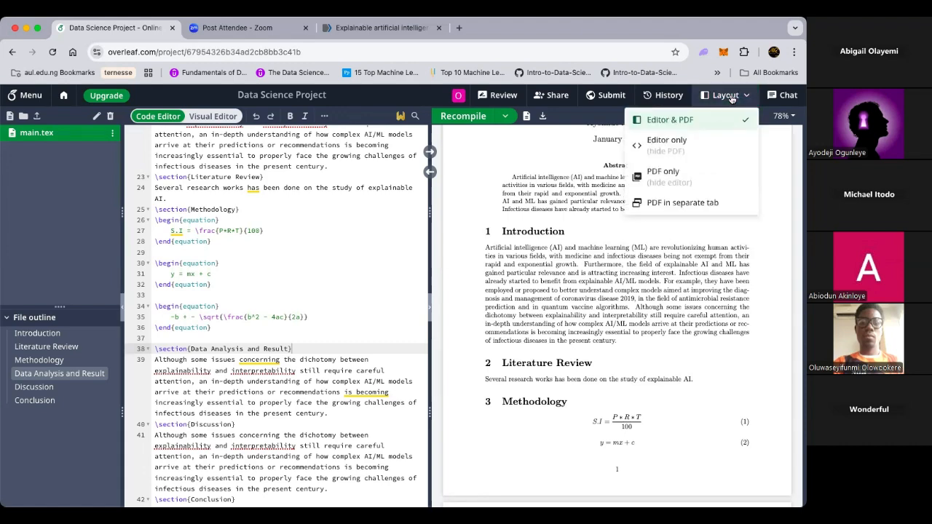
click(681, 179)
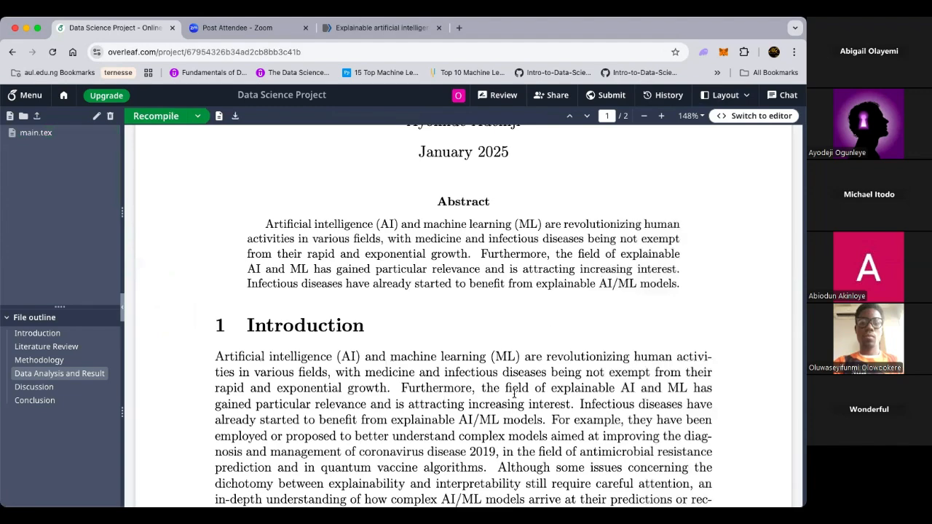
scroll(596, 254, up, 5)
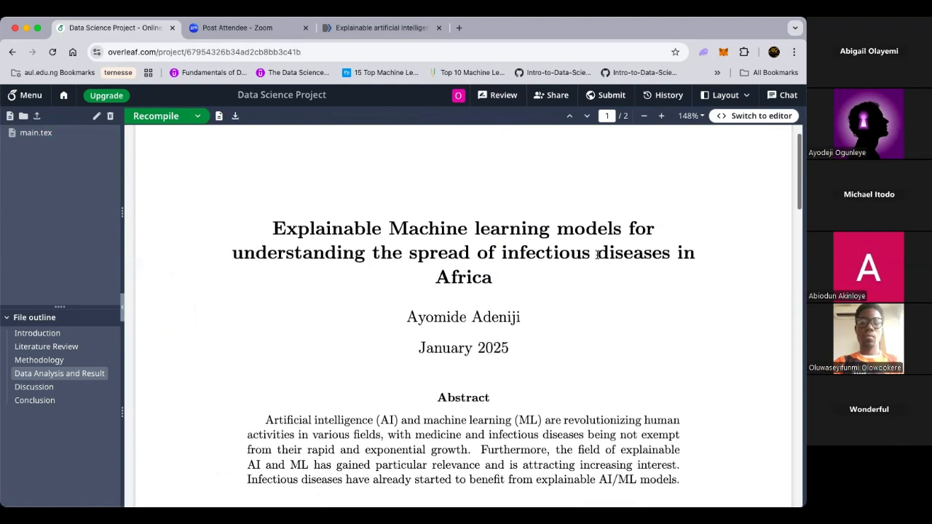
Step: Read through both pages of the explainable machine learning paper, then return to the top
scroll(597, 256, down, 3)
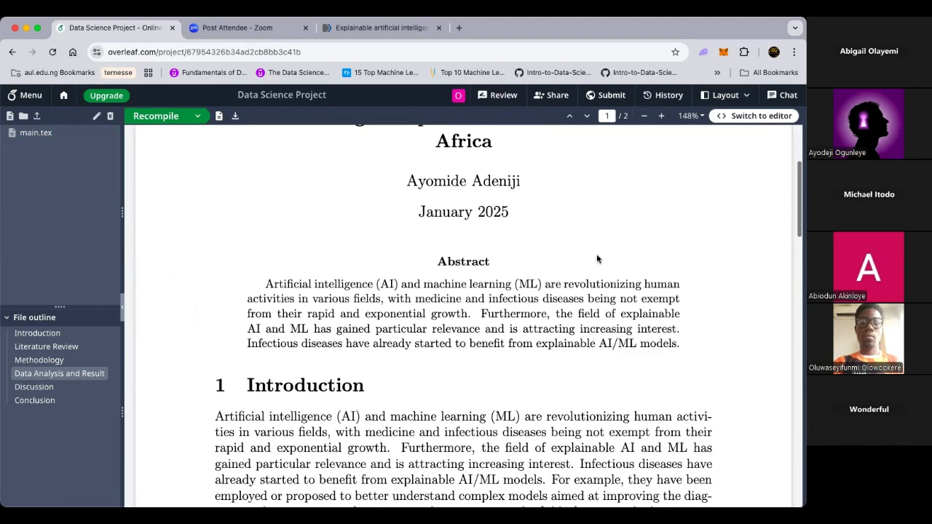
scroll(597, 259, down, 8)
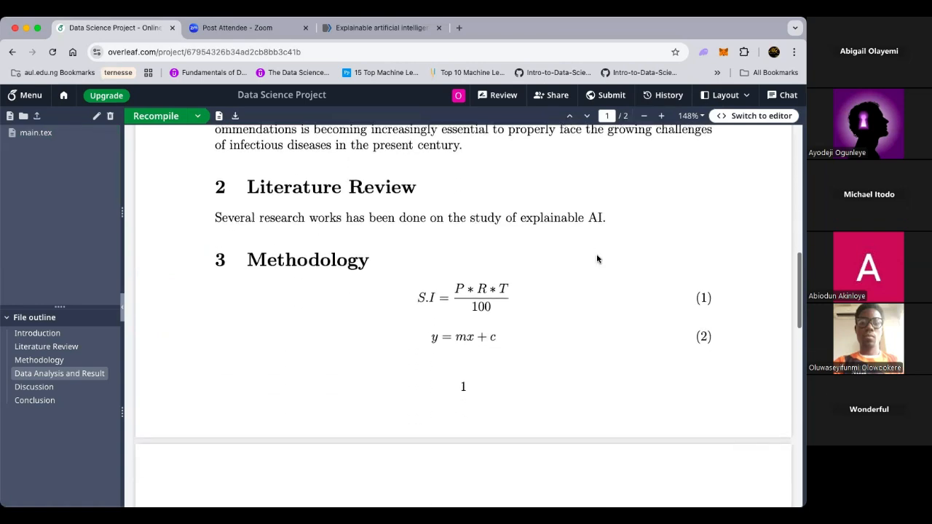
scroll(597, 259, down, 8)
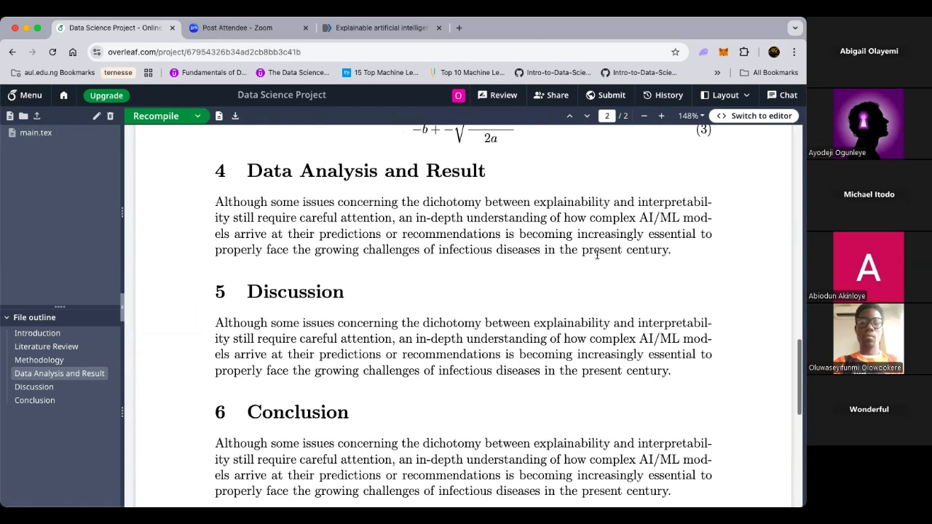
scroll(597, 256, down, 8)
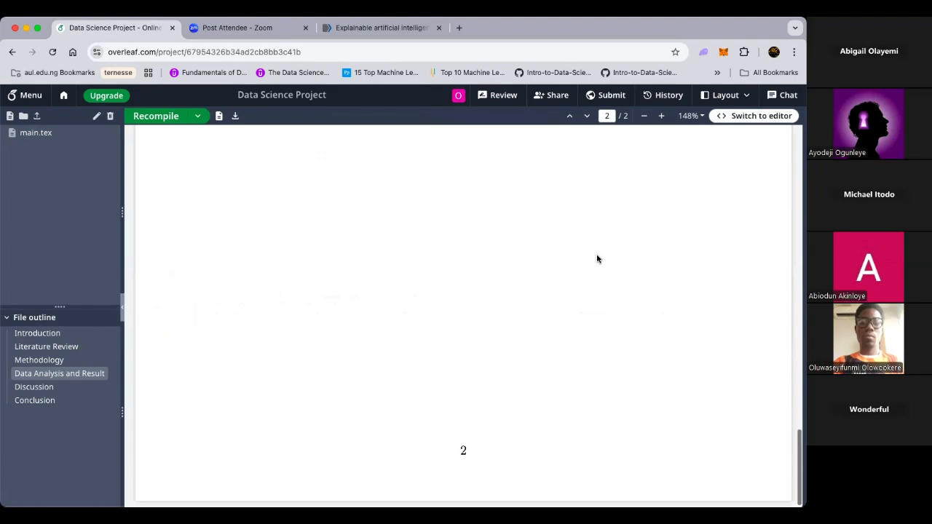
scroll(597, 259, up, 15)
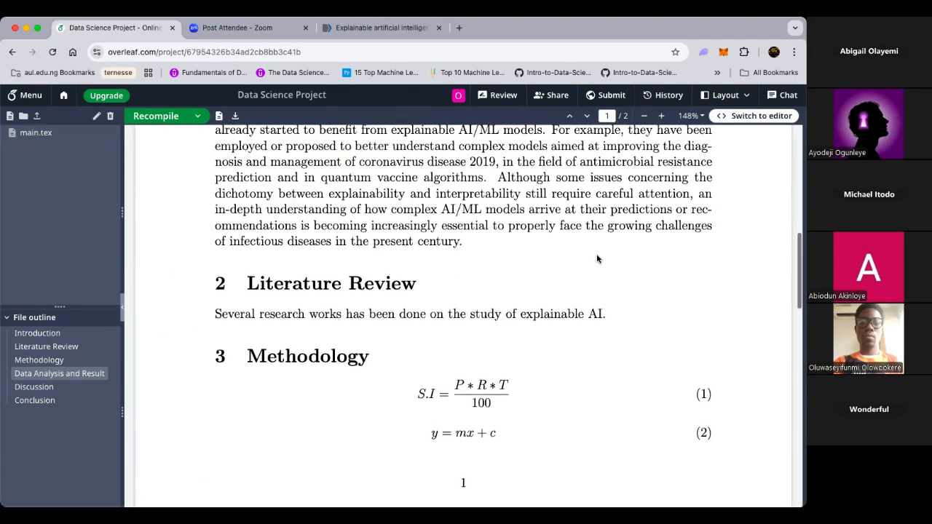
scroll(597, 259, up, 7)
scroll(596, 258, down, 15)
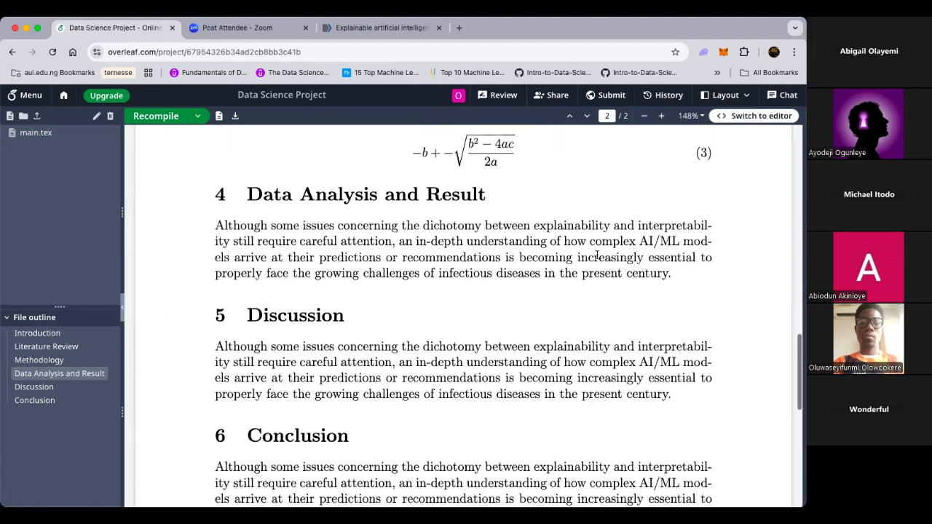
scroll(597, 256, down, 8)
scroll(597, 259, up, 10)
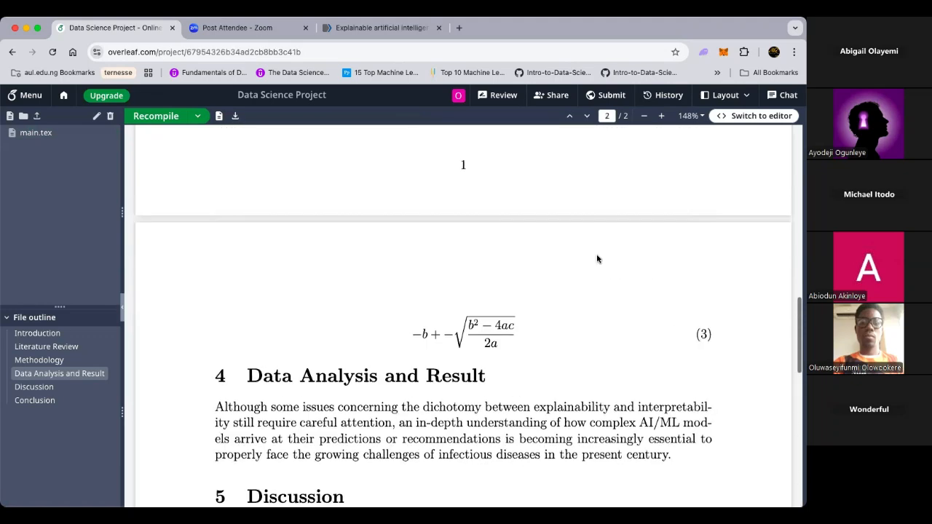
scroll(596, 259, down, 4)
scroll(562, 357, down, 2)
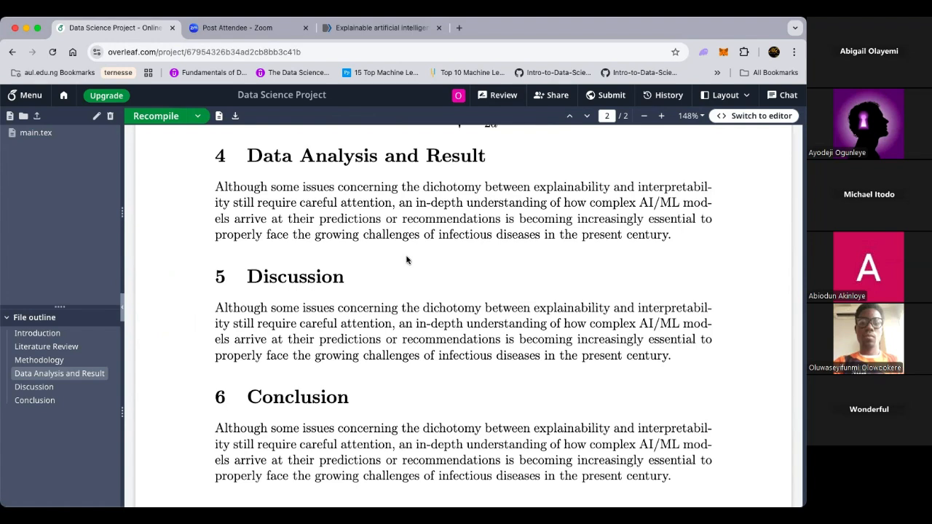
scroll(511, 222, up, 10)
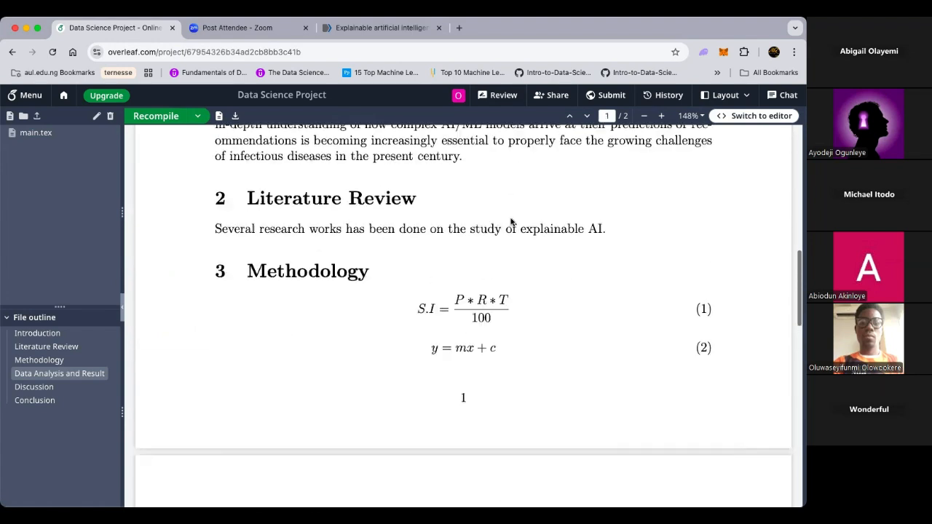
scroll(430, 233, up, 3)
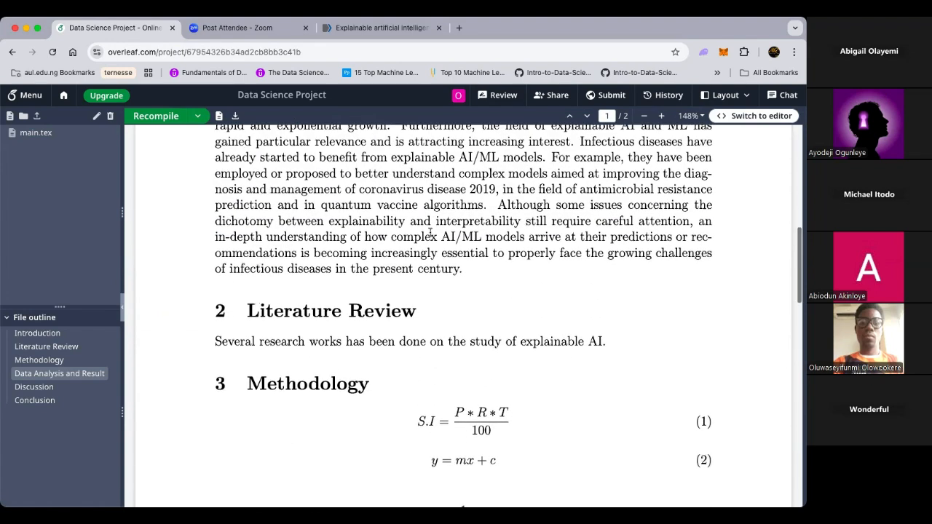
scroll(293, 216, up, 8)
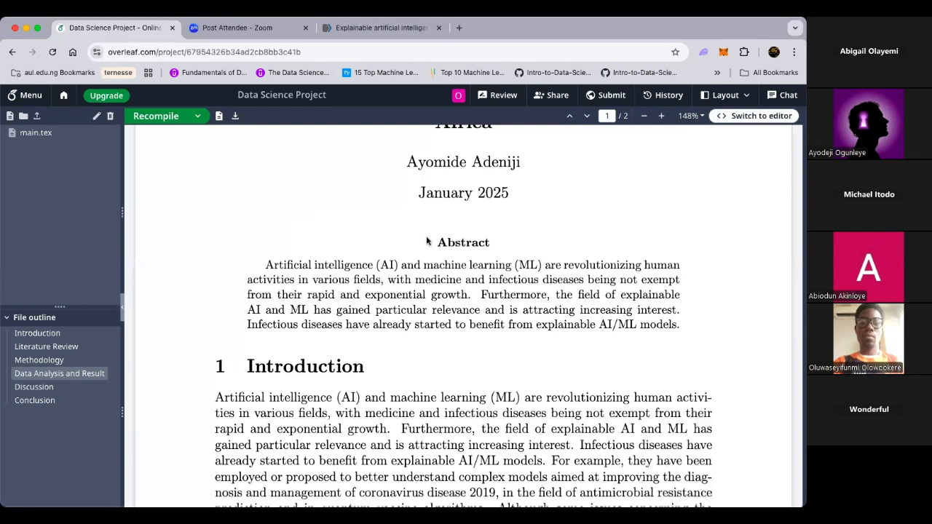
scroll(427, 236, up, 3)
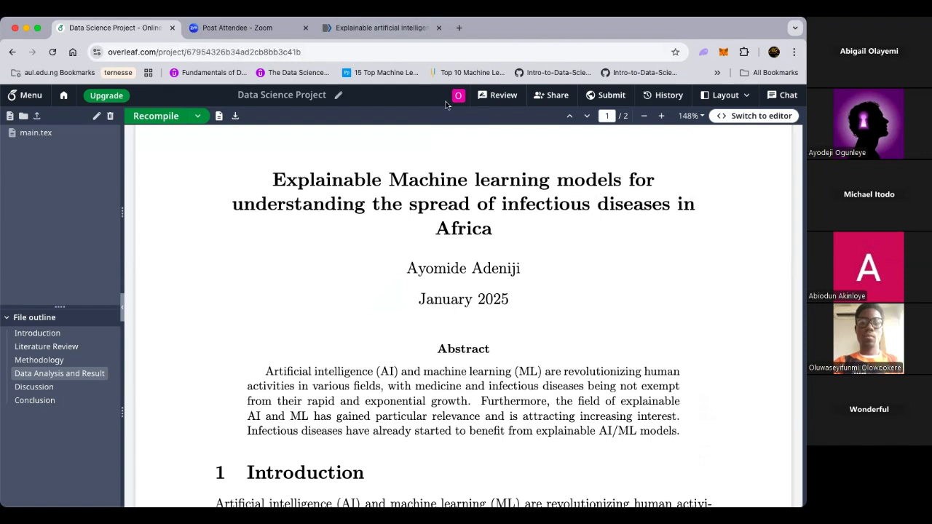
Step: Restore the Editor & PDF layout with source and PDF side by side
click(722, 95)
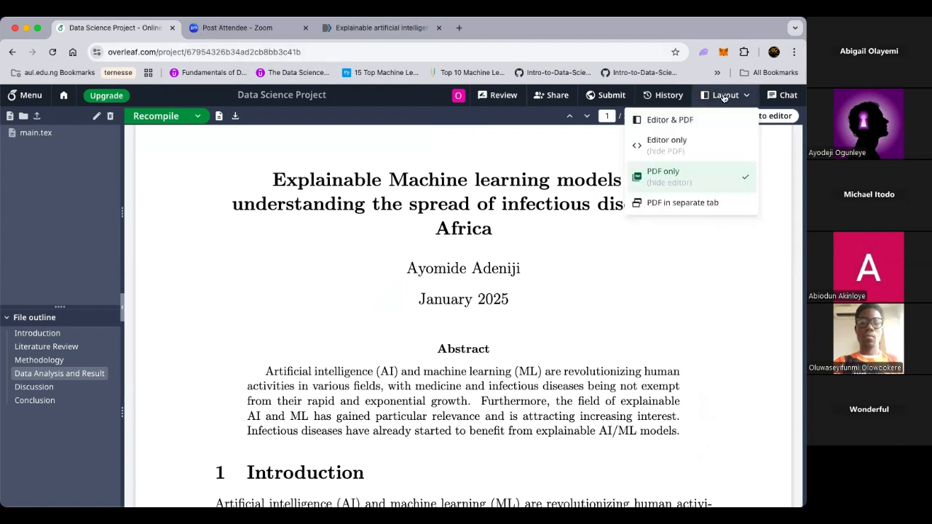
click(685, 119)
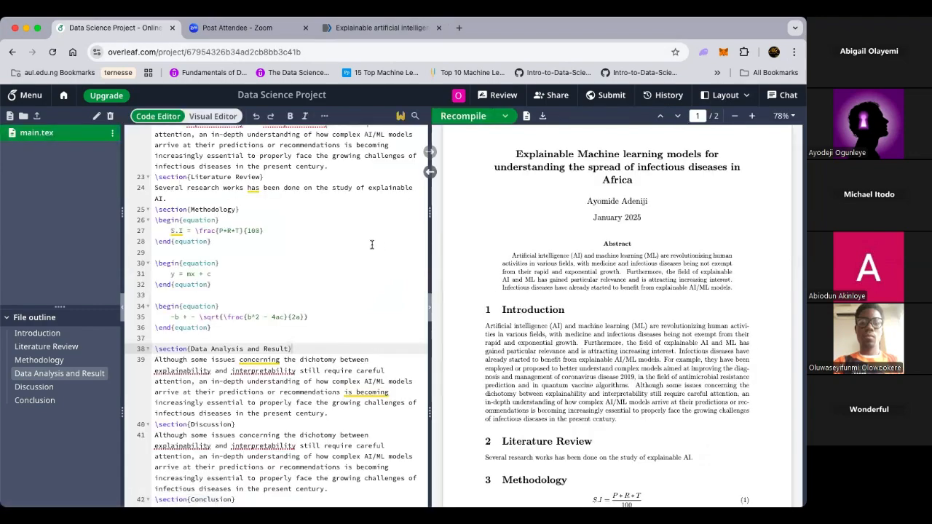
scroll(372, 245, up, 10)
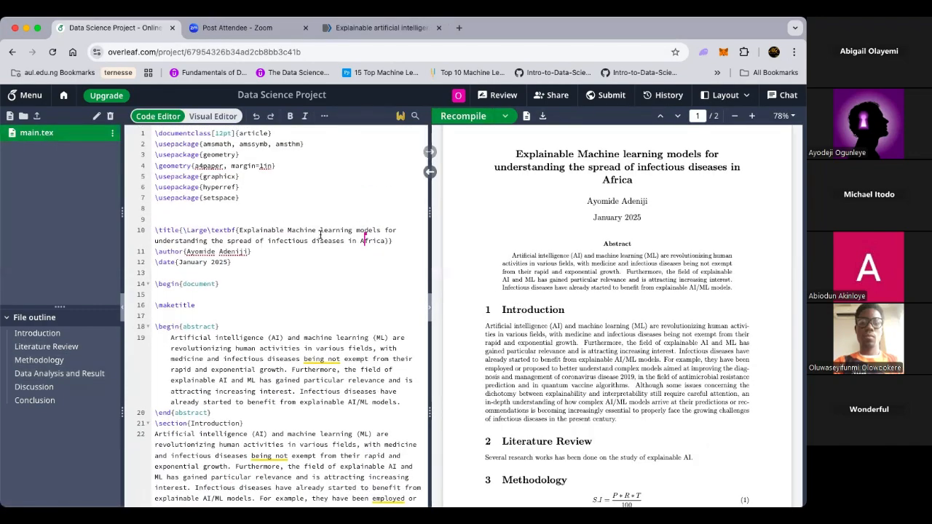
Step: Capitalise 'learning' to 'Learning' in the title on line 10 and recompile
click(323, 231)
key(Delete)
text(L)
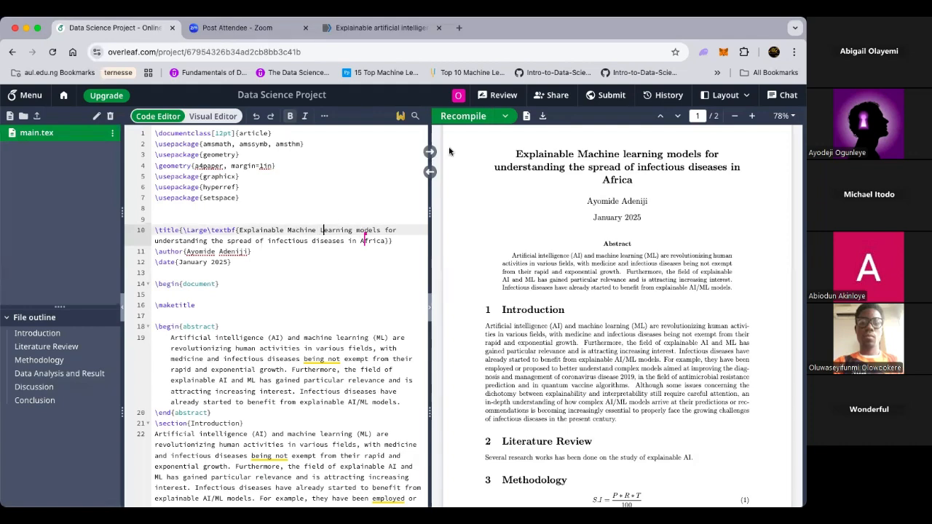
click(473, 118)
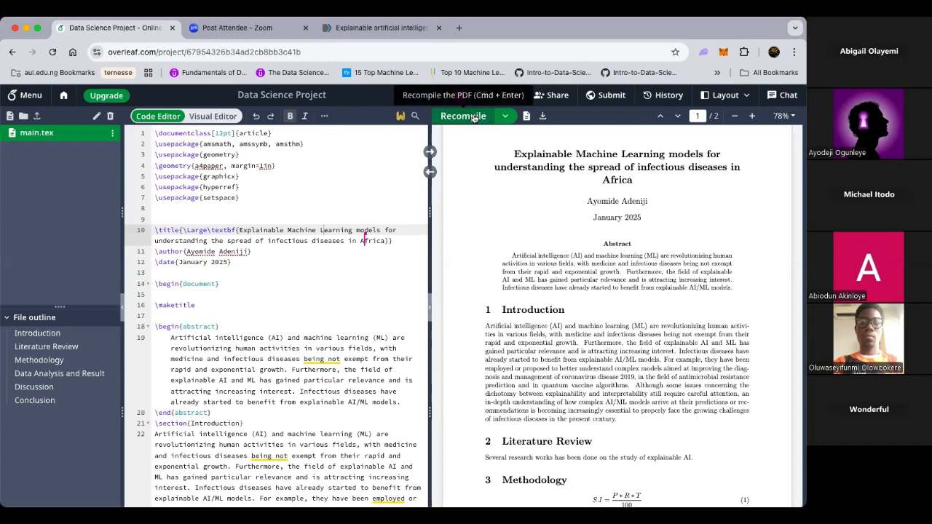
Step: Open the explainable AI infectious diseases article and scroll from its abstract to Background
click(347, 30)
scroll(351, 159, up, 3)
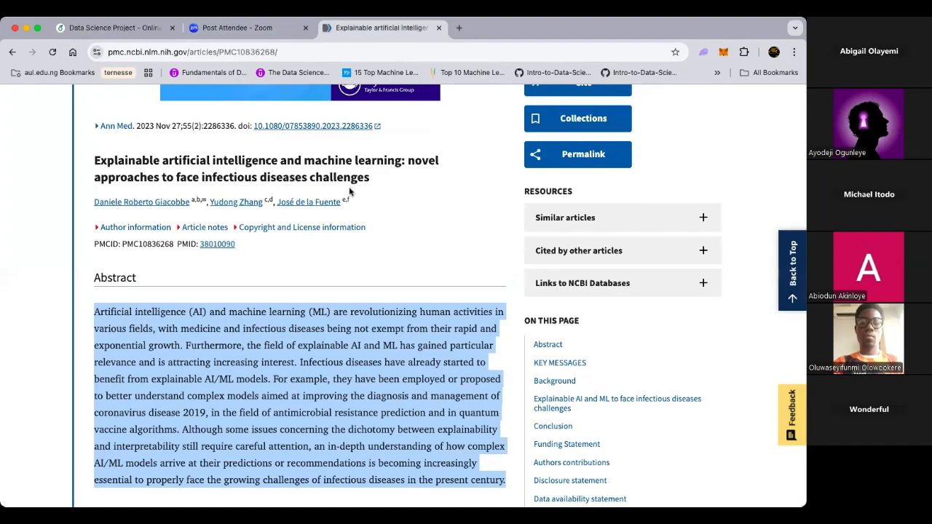
scroll(335, 245, down, 1)
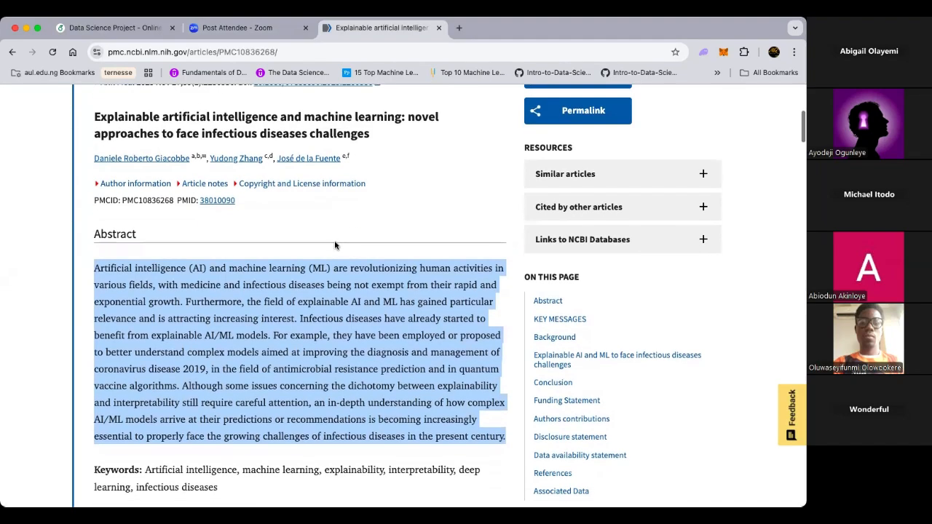
scroll(335, 245, down, 10)
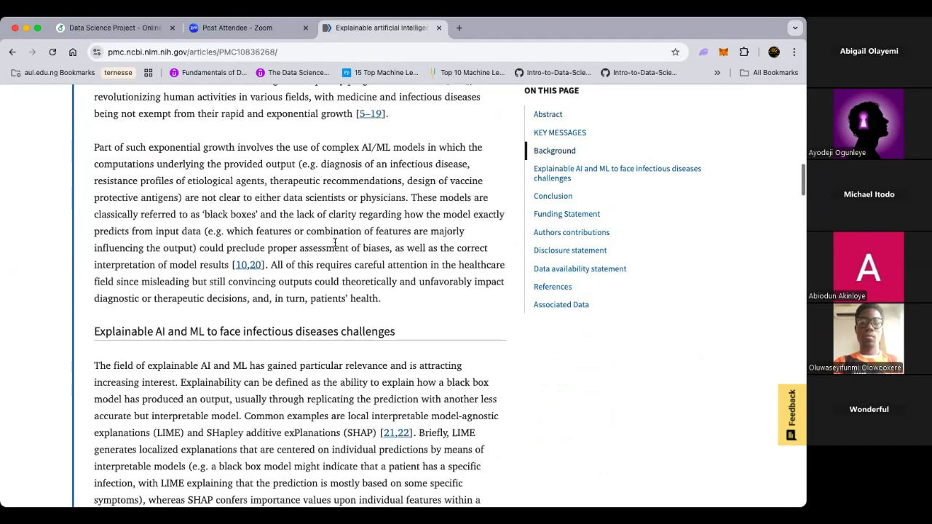